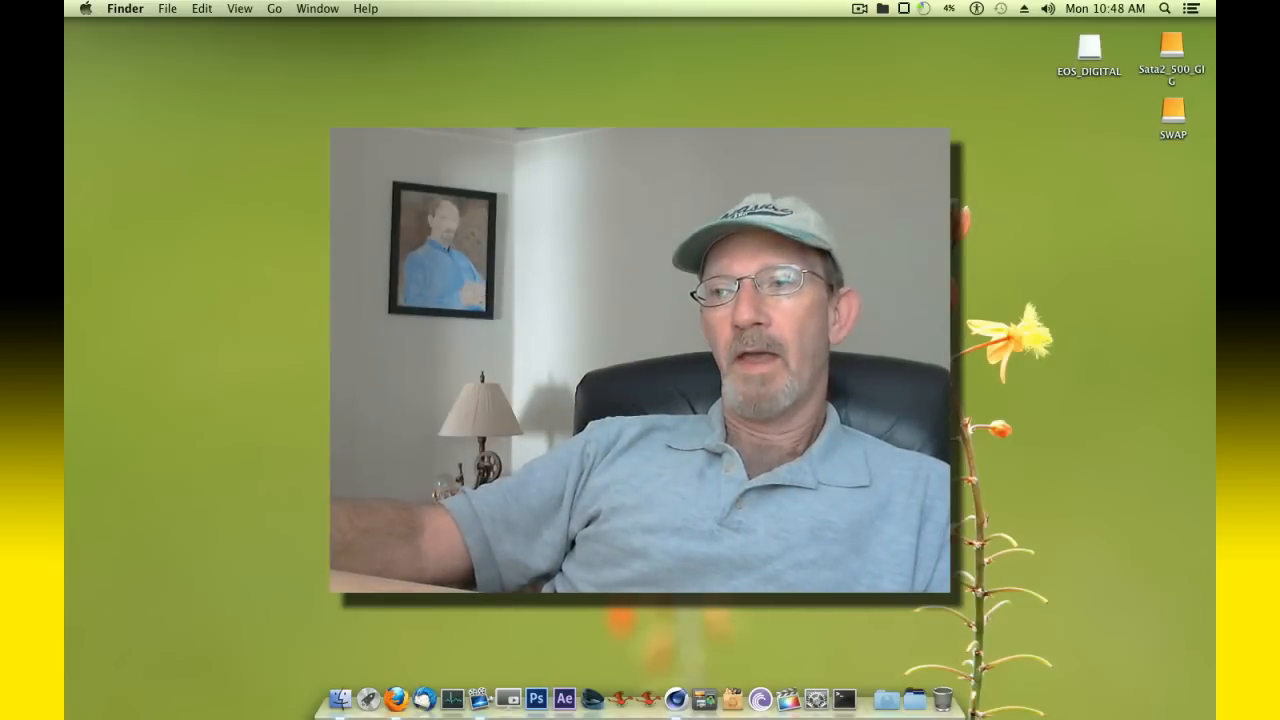
# Open Cinema 4D, add a Tube primitive and enlarge its inner radius to form a thin-walled ring.
pyautogui.click(677, 699)
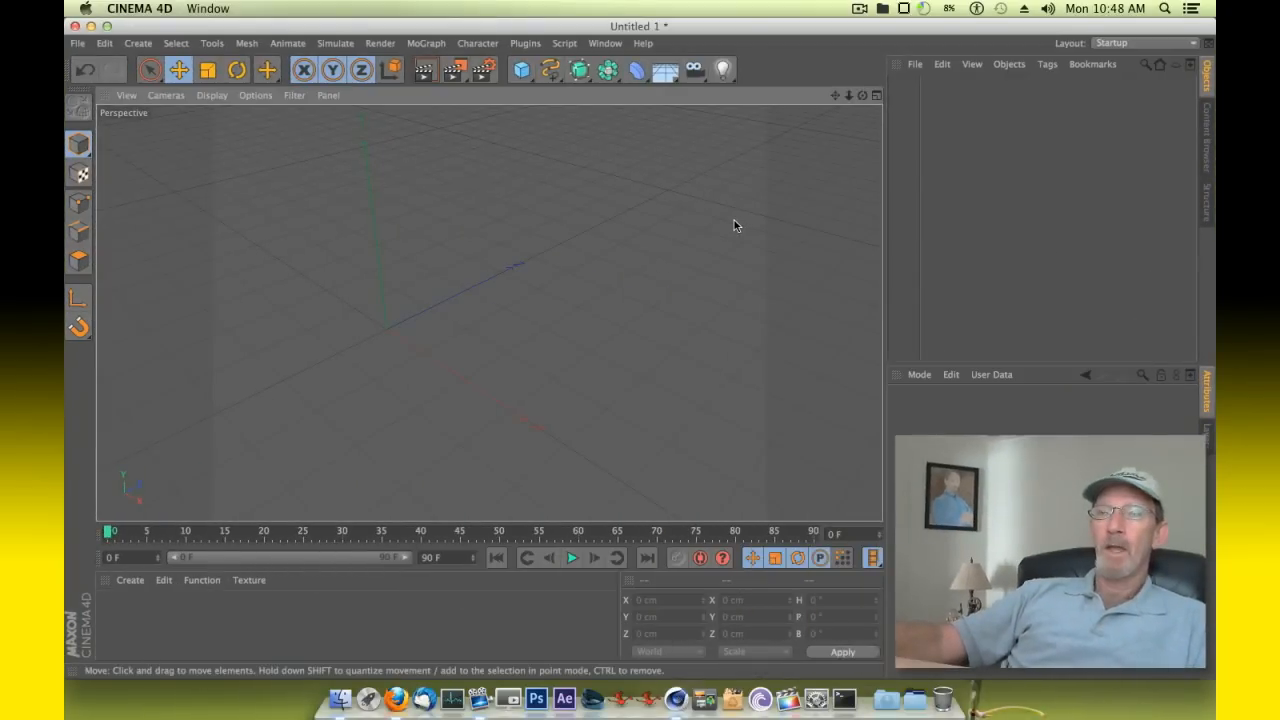
pyautogui.click(521, 69)
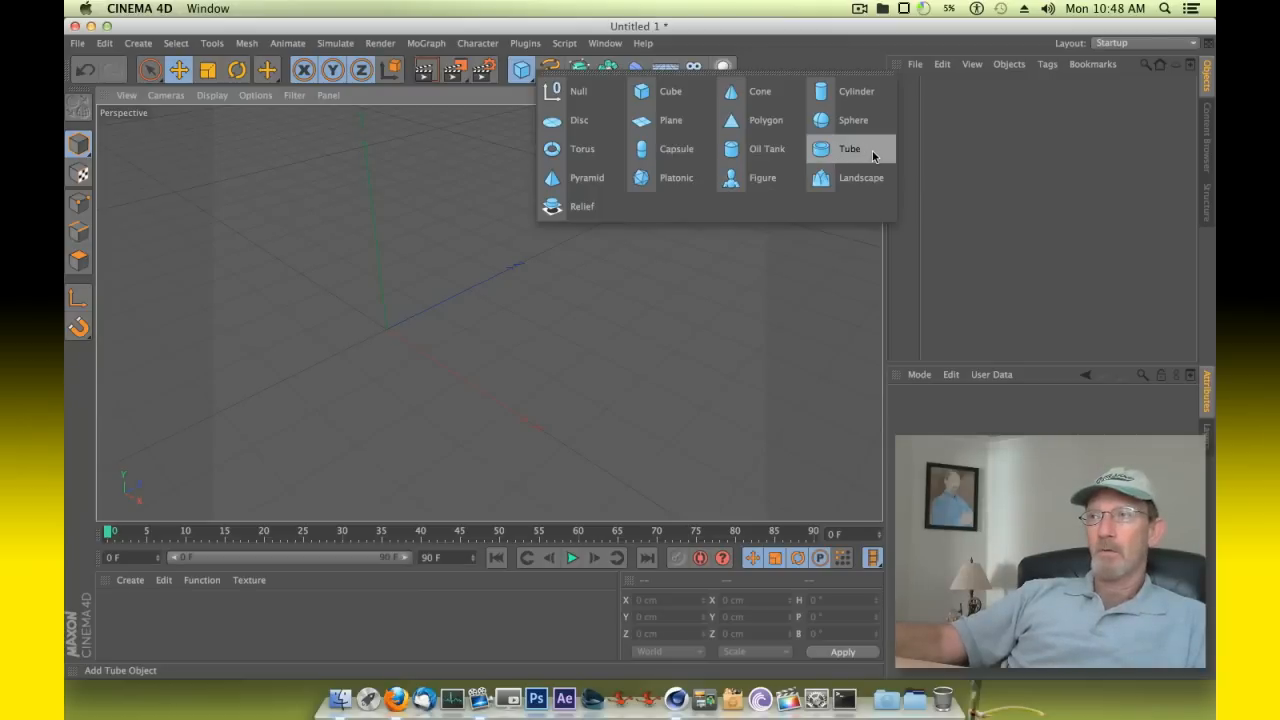
pyautogui.click(872, 151)
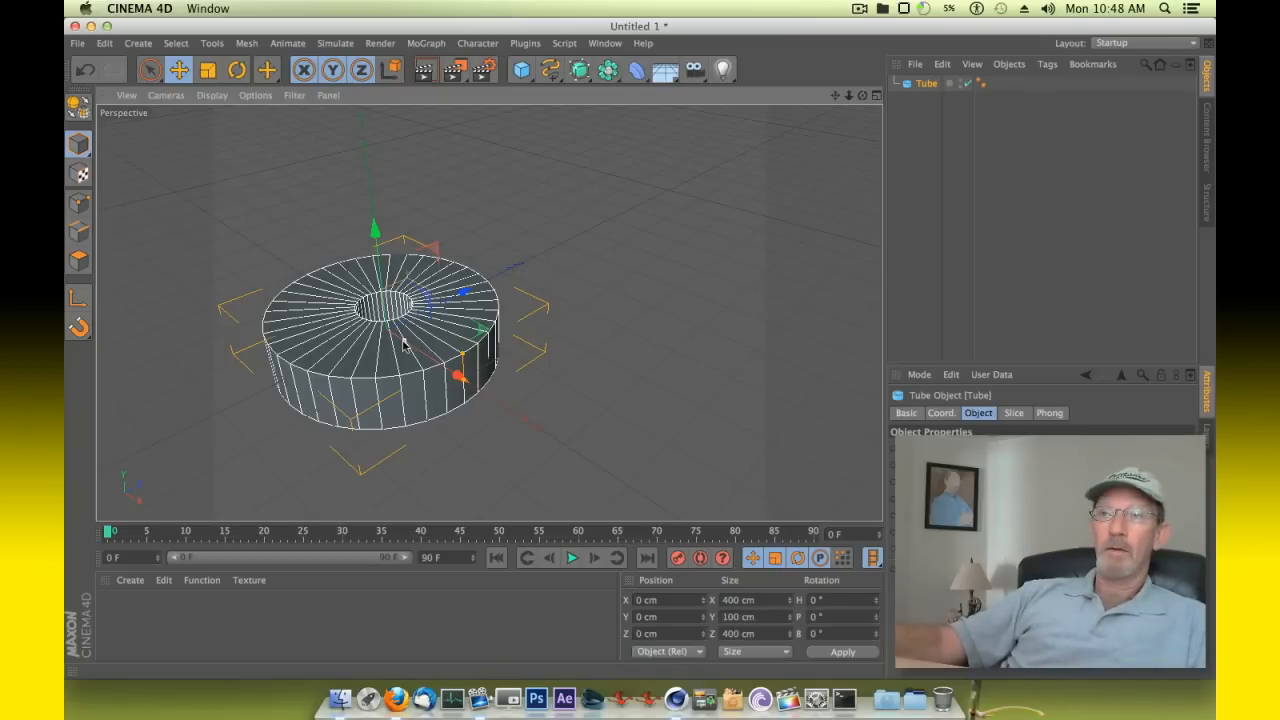
pyautogui.moveTo(403, 345); pyautogui.dragTo(452, 387)
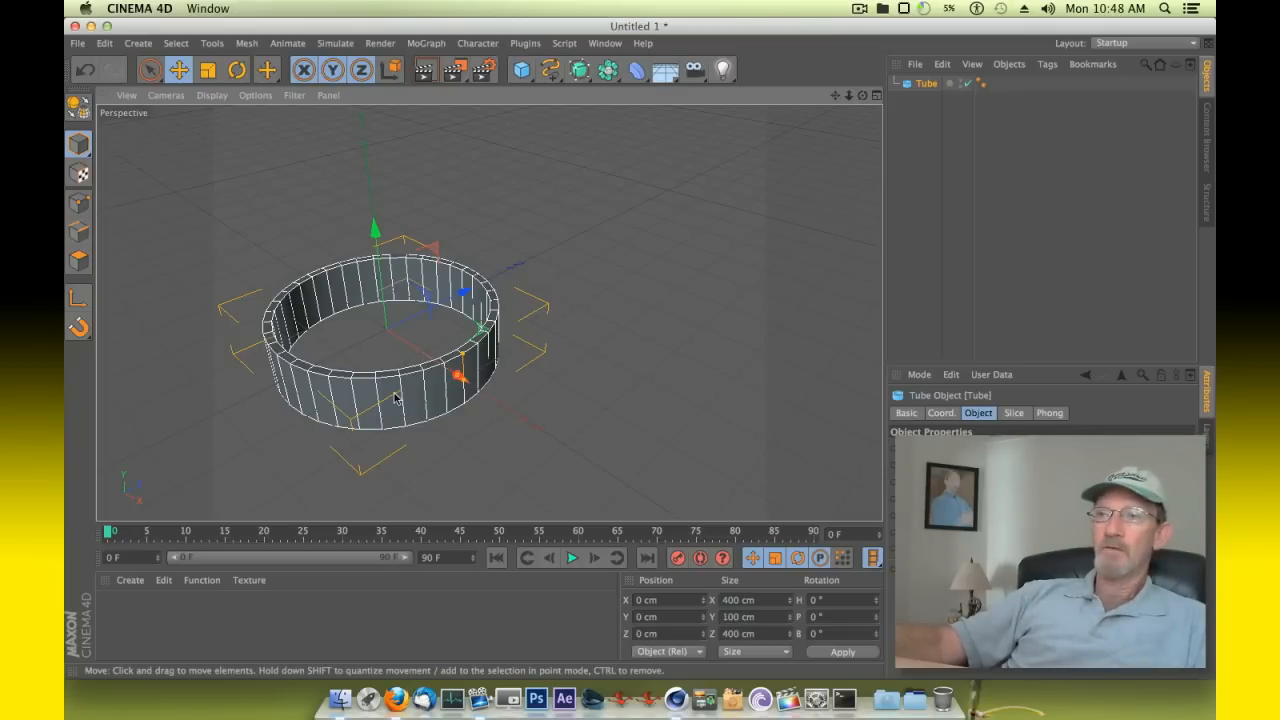
# Make the tube editable as a polygon object and keep it selected.
pyautogui.rightClick(930, 88)
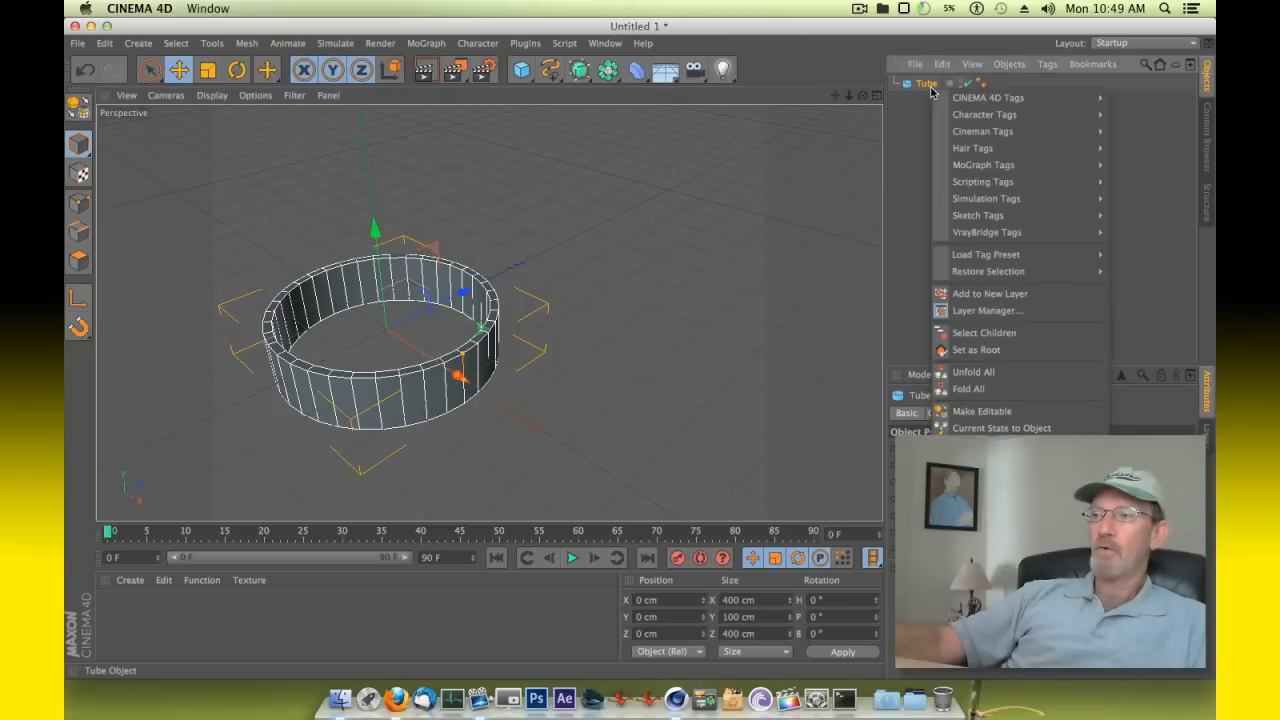
pyautogui.click(1020, 411)
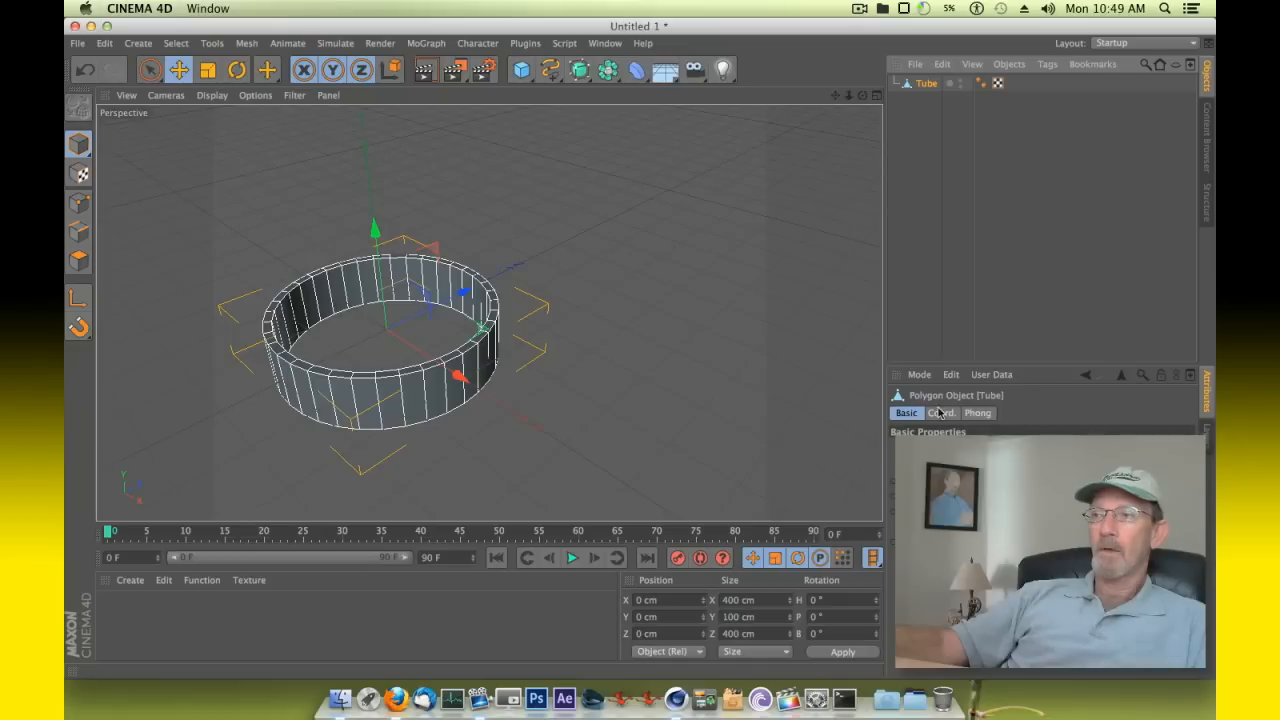
pyautogui.click(623, 340)
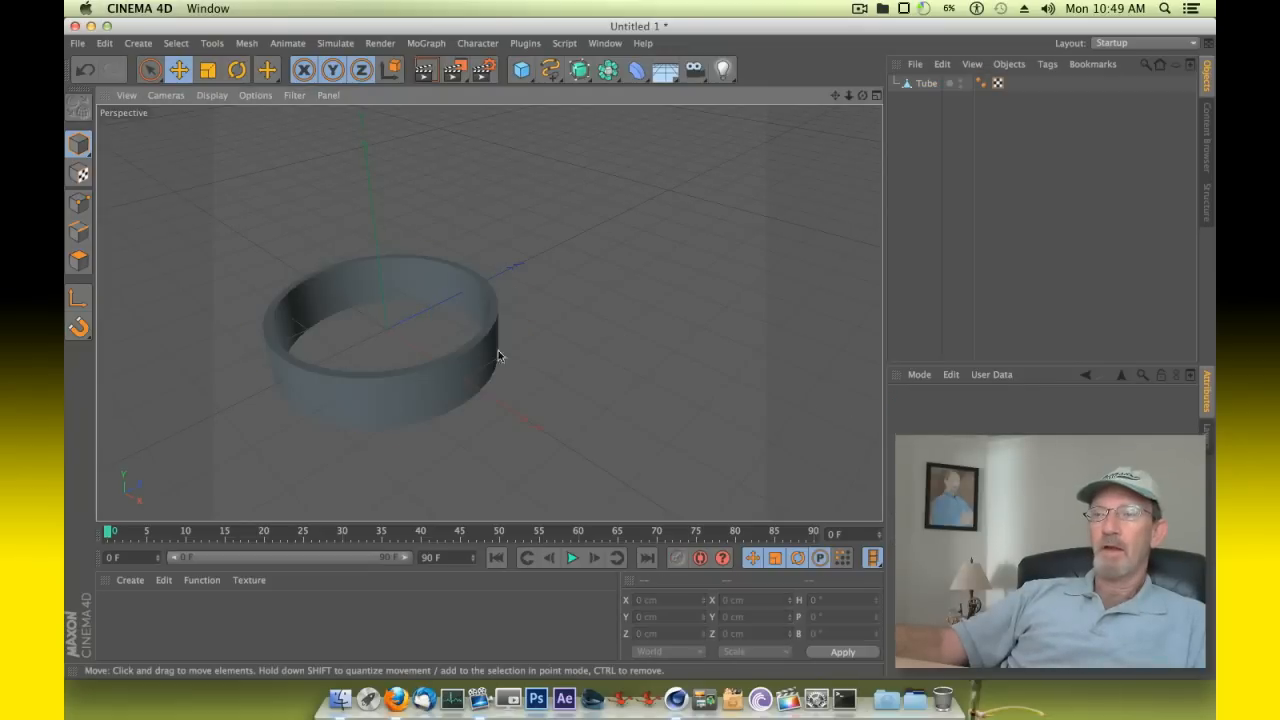
pyautogui.click(457, 352)
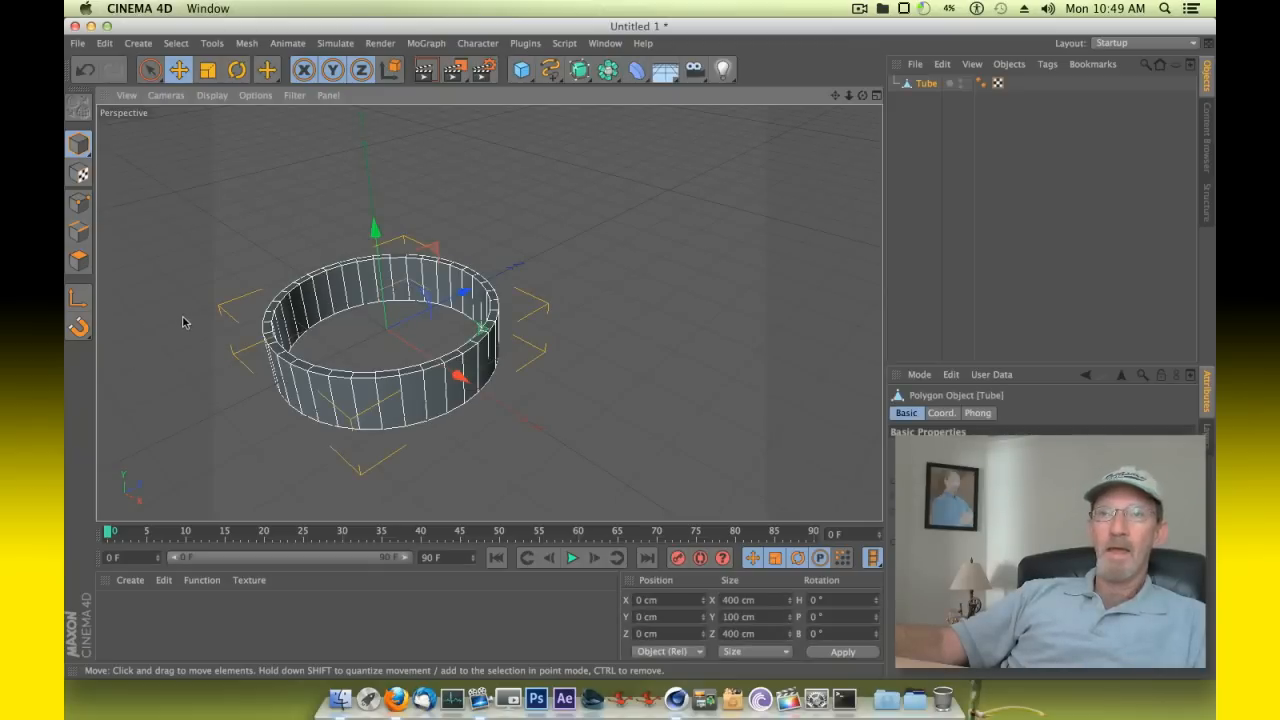
# With axis modification on, move only the tube's axis along X to its outer edge at about 201 cm, aligning it in the top view.
pyautogui.click(86, 297)
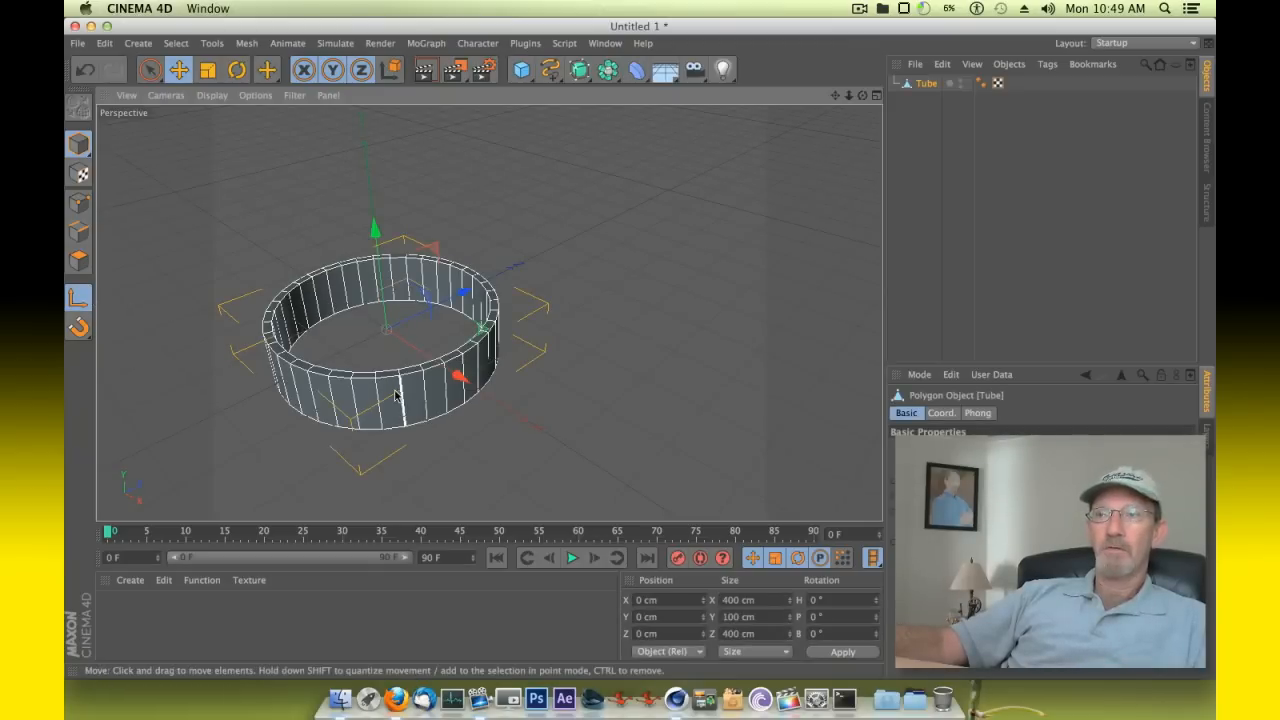
pyautogui.moveTo(456, 374); pyautogui.dragTo(536, 428)
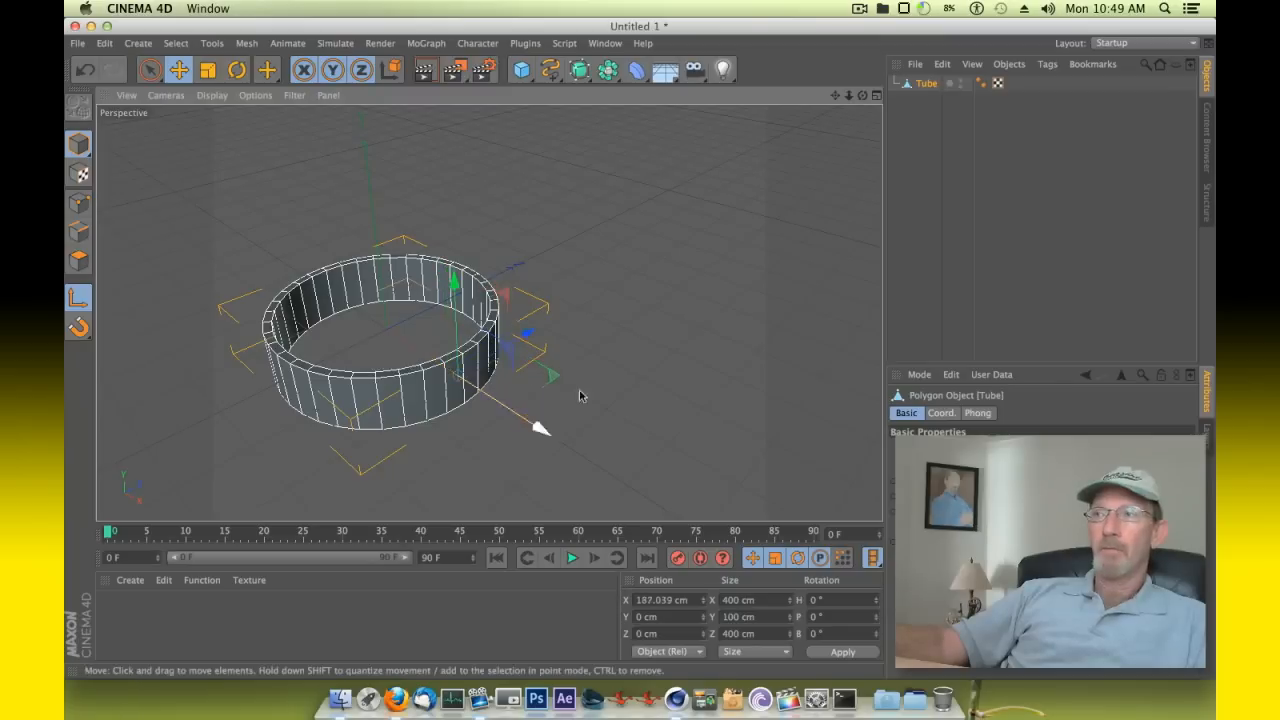
pyautogui.click(877, 96)
pyautogui.click(877, 96)
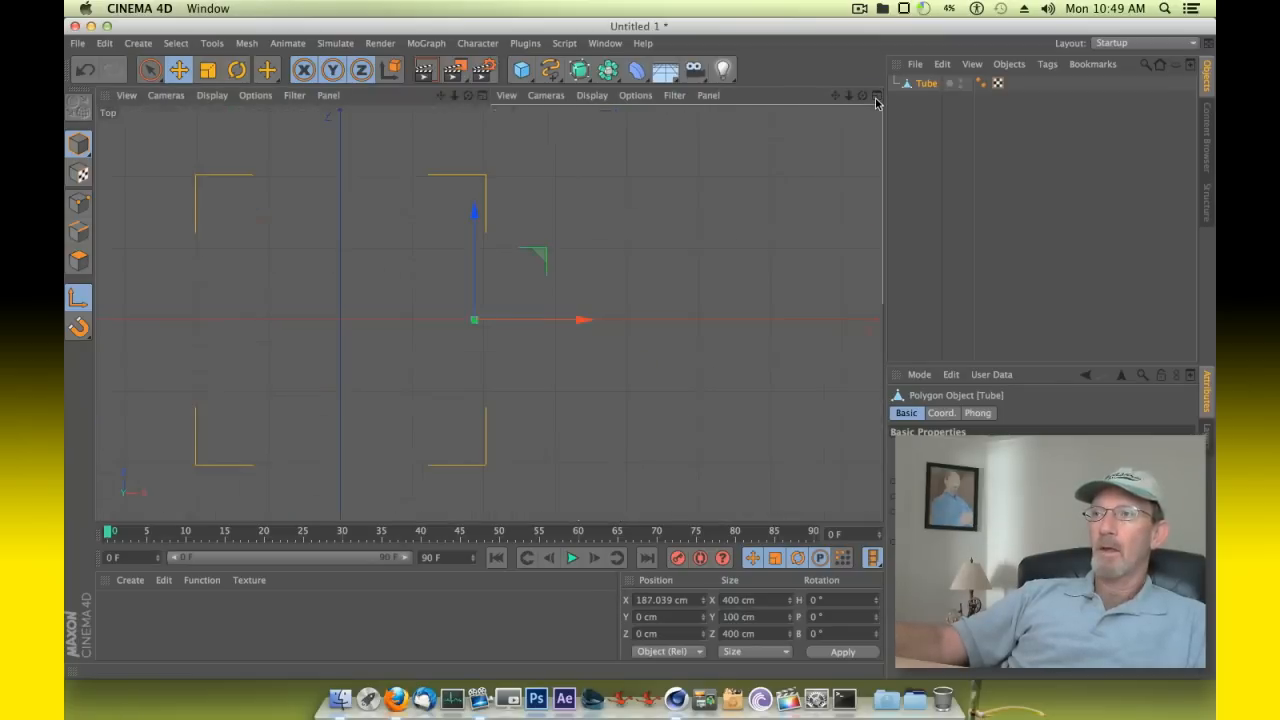
pyautogui.moveTo(580, 317)
pyautogui.mouseDown()
pyautogui.moveTo(446, 323)
pyautogui.moveTo(595, 332)
pyautogui.mouseUp()
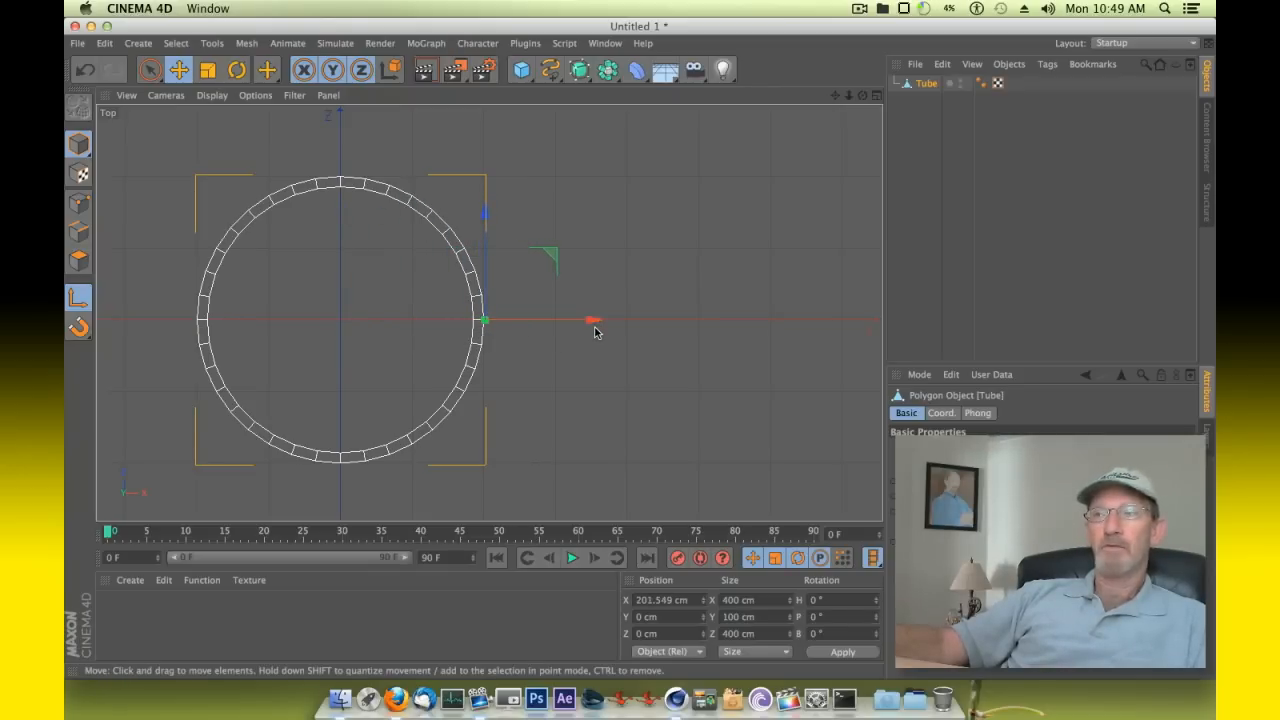
pyautogui.scroll(5, 489, 311)
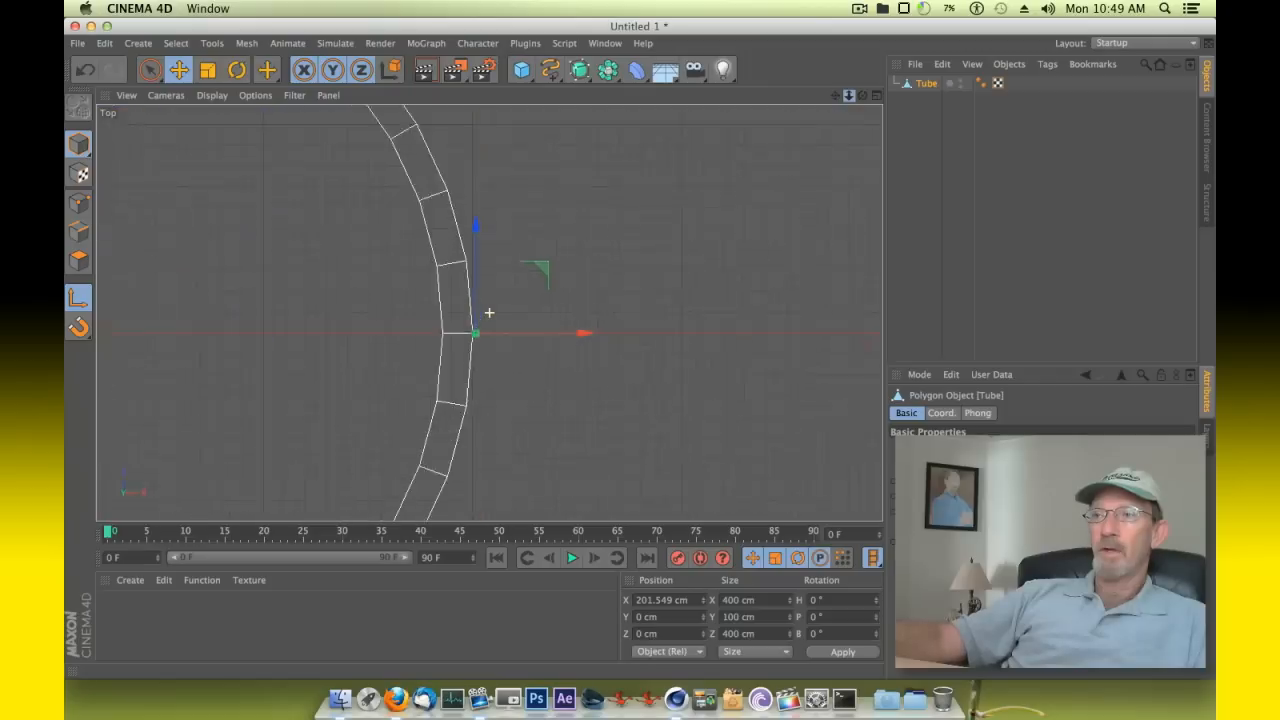
pyautogui.scroll(1, 489, 312)
pyautogui.moveTo(566, 370)
pyautogui.mouseDown()
pyautogui.moveTo(554, 366)
pyautogui.moveTo(564, 372)
pyautogui.mouseUp()
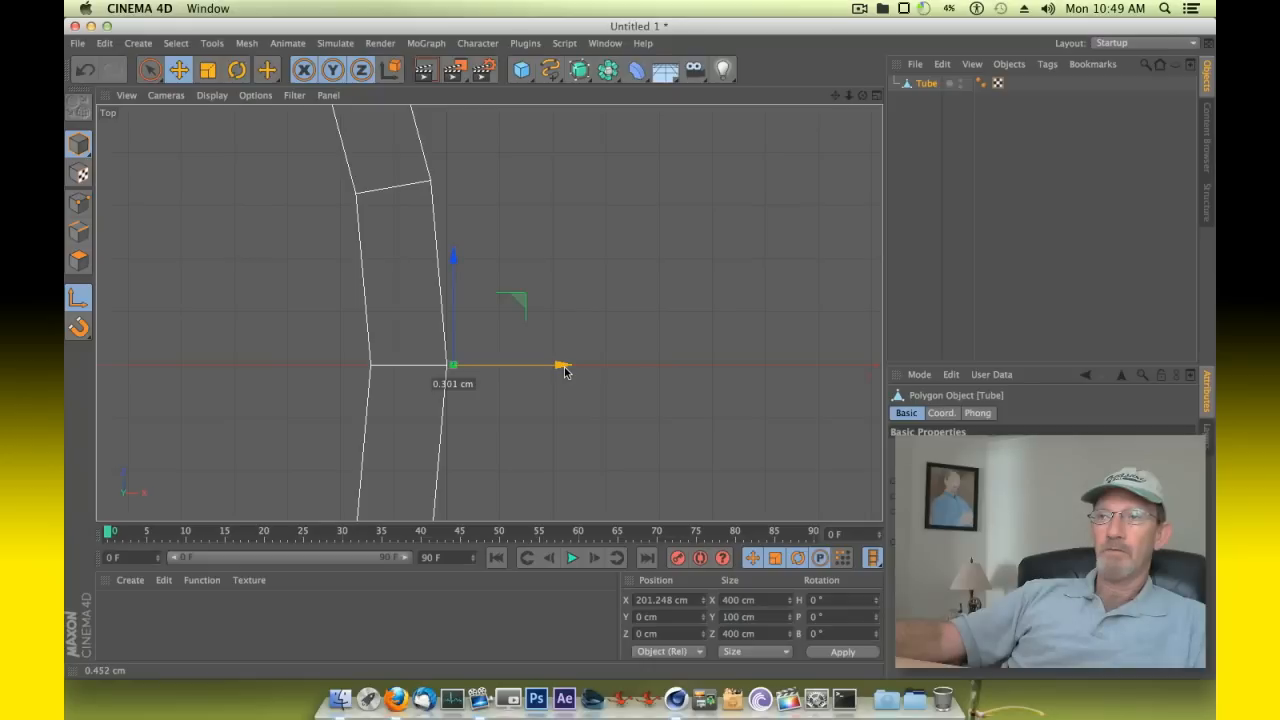
pyautogui.moveTo(564, 371)
pyautogui.mouseDown()
pyautogui.moveTo(550, 369)
pyautogui.moveTo(565, 374)
pyautogui.mouseUp()
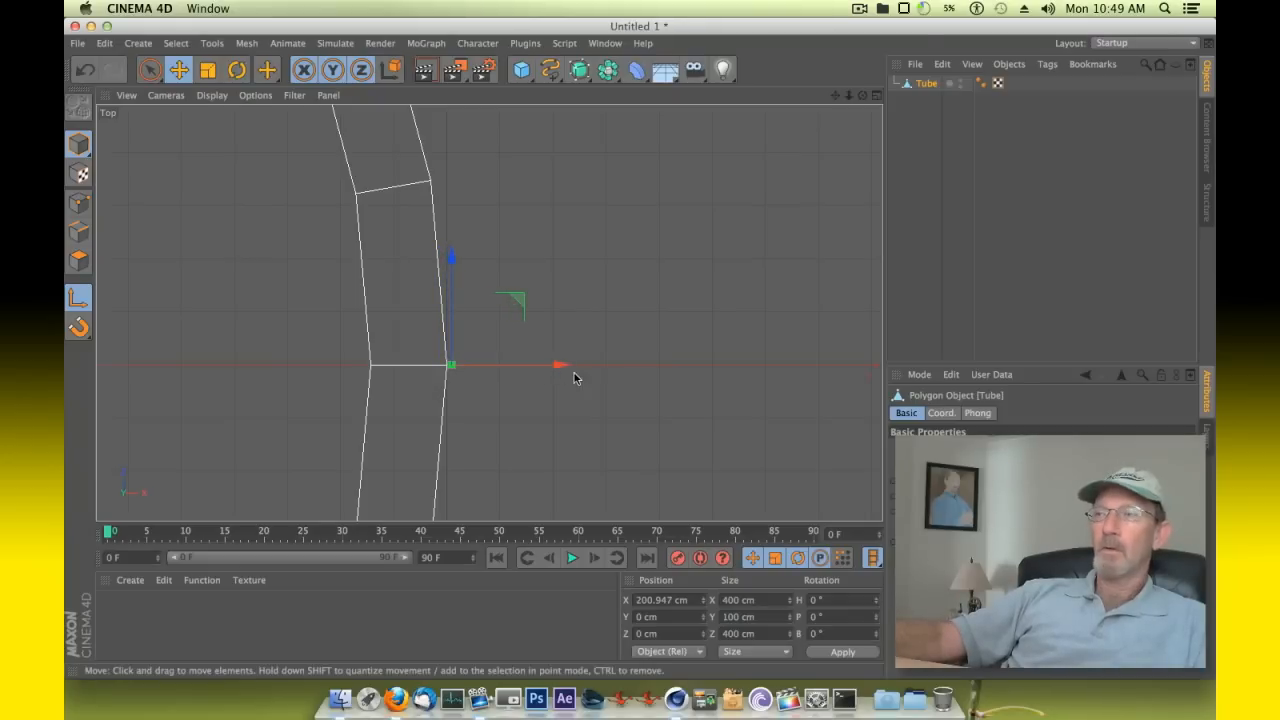
# In the front view, place the tube's axis just off its upper outer corner, at about X 200.6 cm and Y 50.4 cm.
pyautogui.click(873, 96)
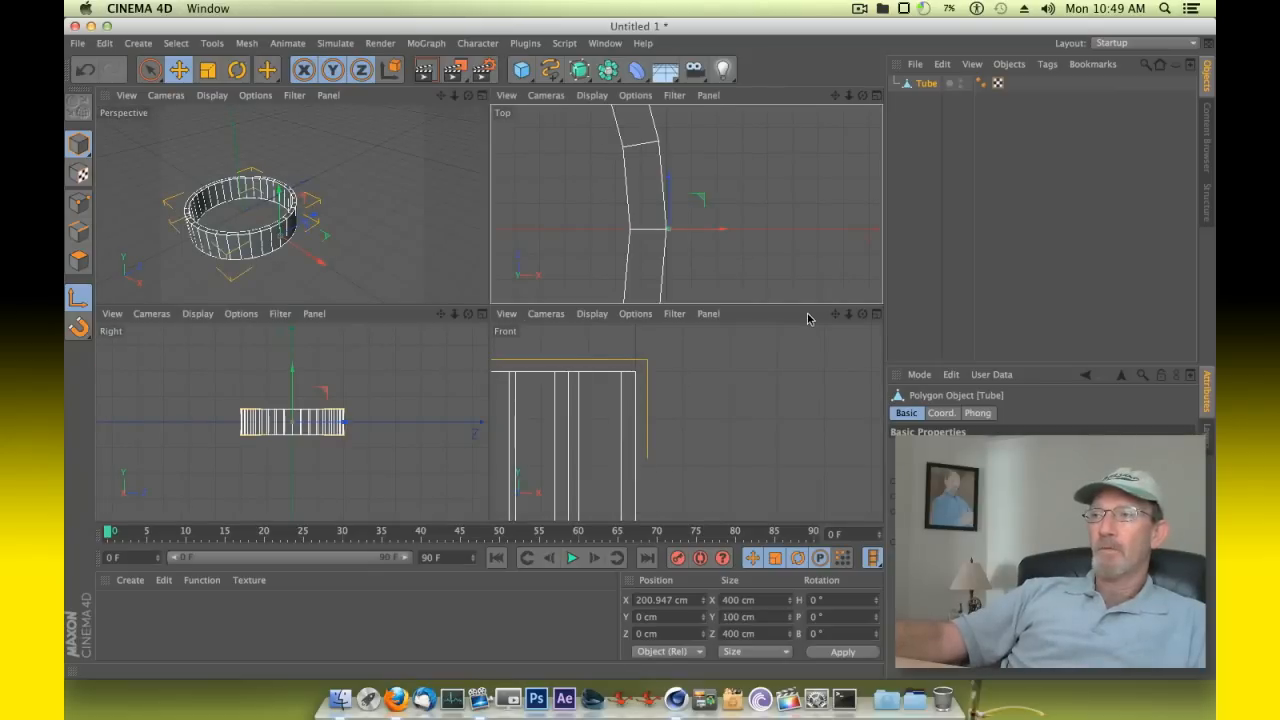
pyautogui.click(880, 316)
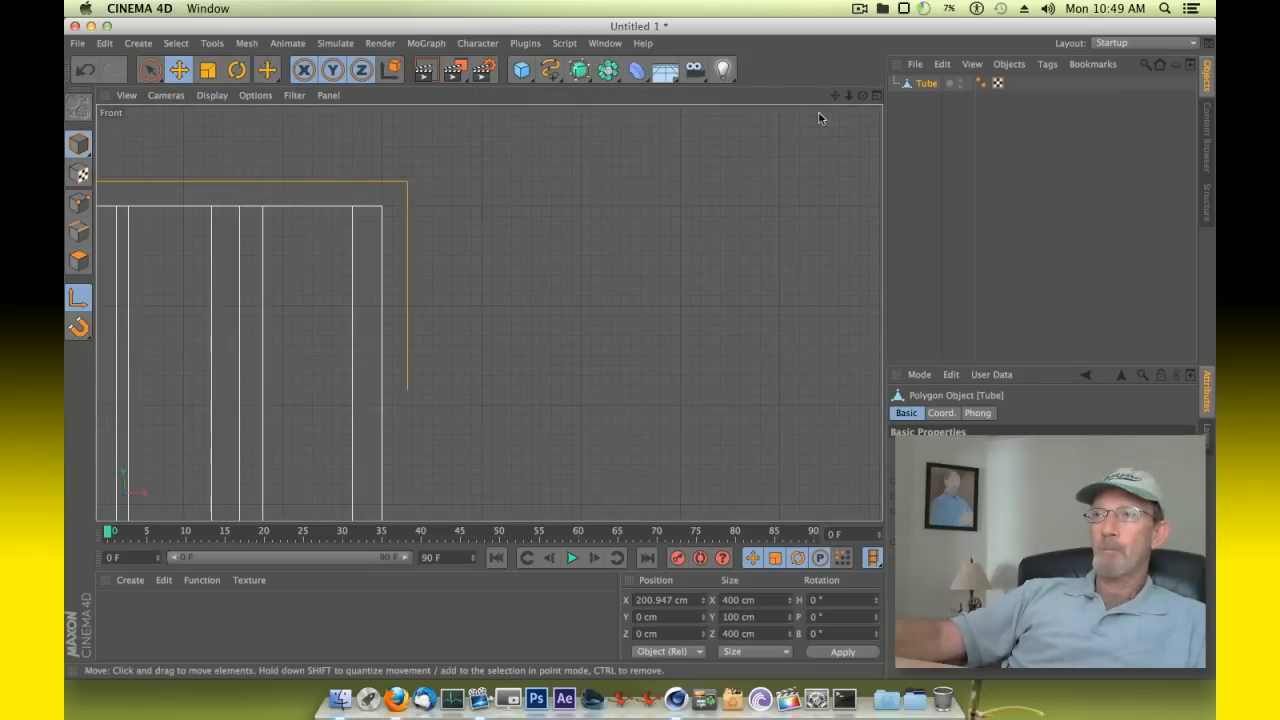
pyautogui.moveTo(849, 96); pyautogui.dragTo(491, 313)
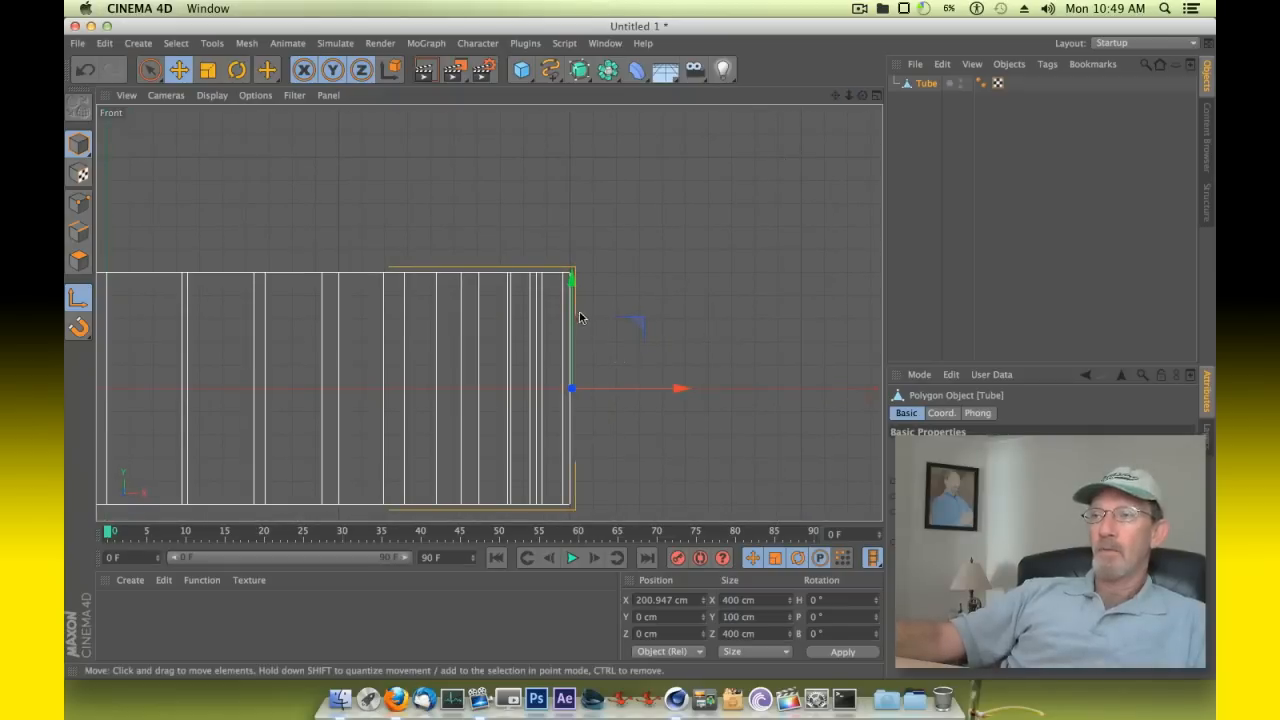
pyautogui.moveTo(572, 284); pyautogui.dragTo(591, 177)
pyautogui.moveTo(848, 95); pyautogui.dragTo(489, 312)
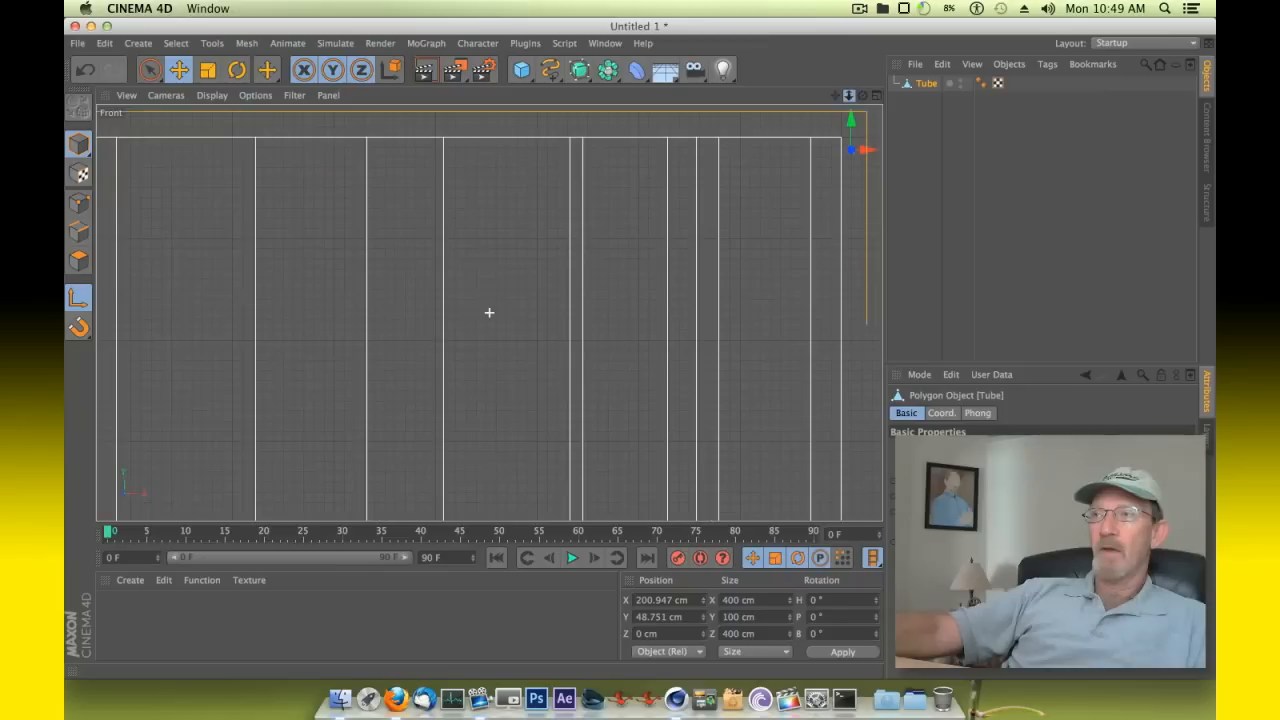
pyautogui.moveTo(847, 96); pyautogui.dragTo(830, 130)
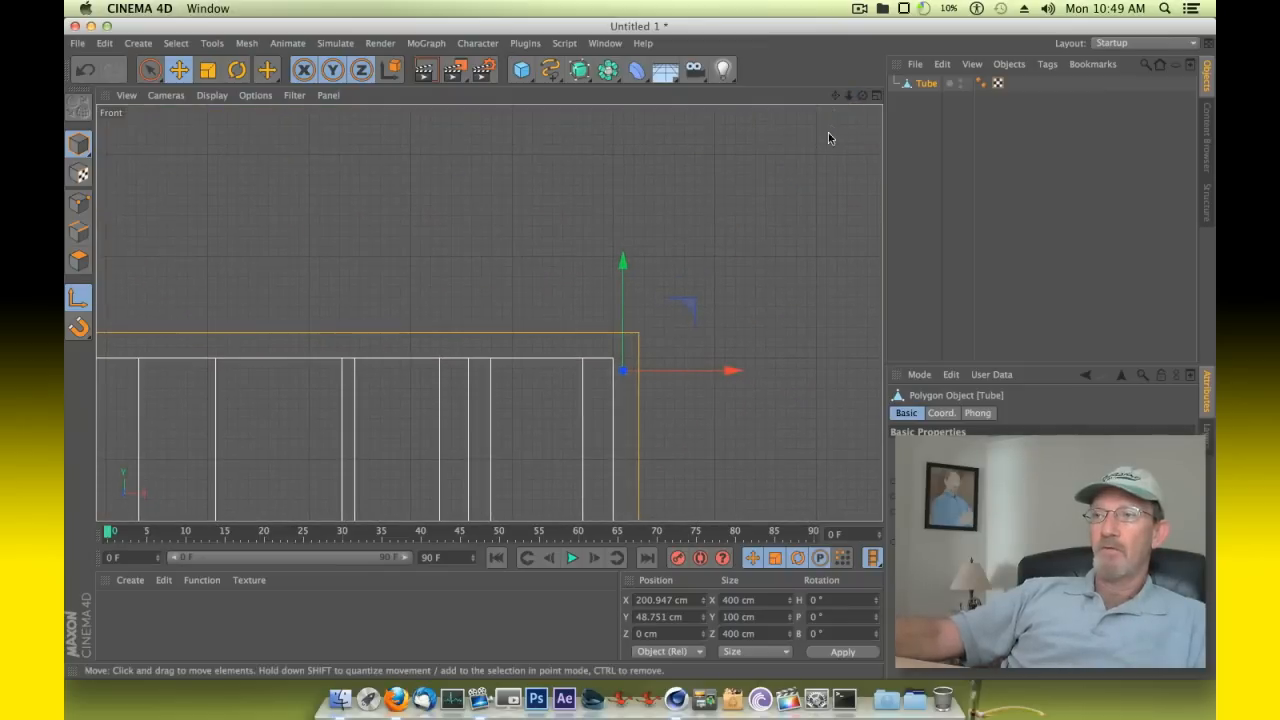
pyautogui.moveTo(626, 276); pyautogui.dragTo(626, 260)
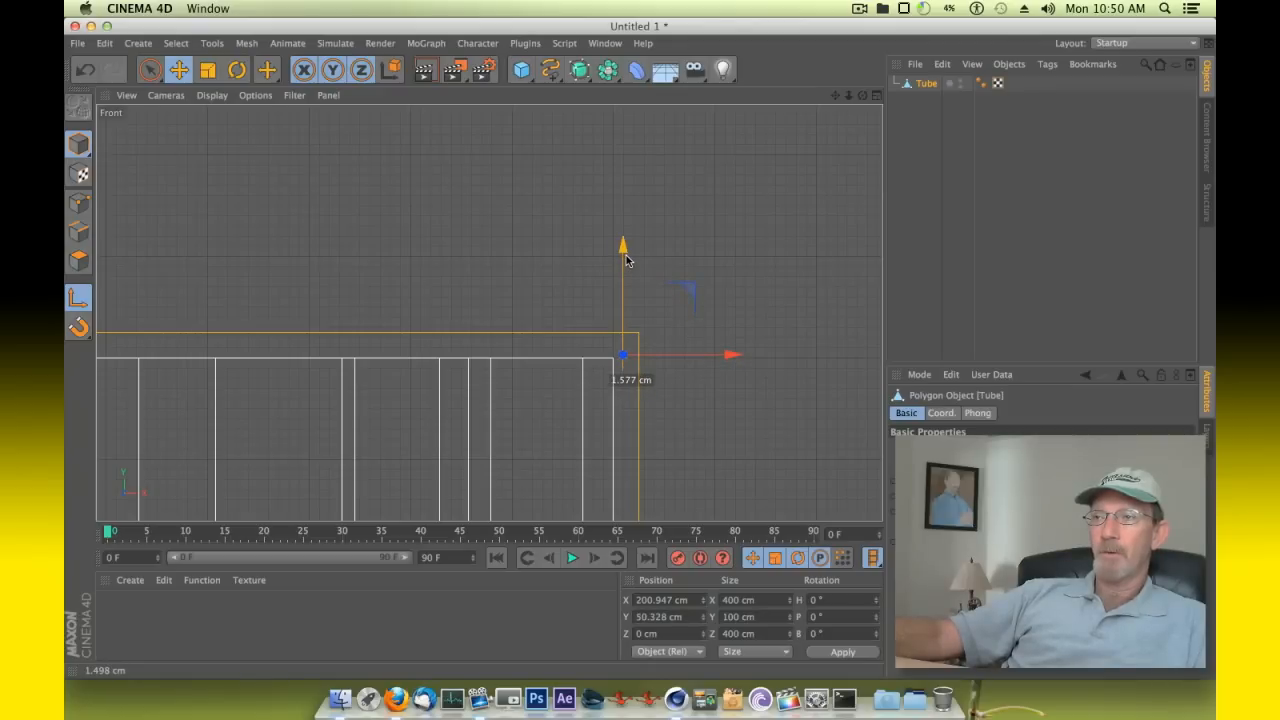
pyautogui.moveTo(626, 260); pyautogui.dragTo(626, 260)
pyautogui.moveTo(731, 355); pyautogui.dragTo(727, 358)
pyautogui.moveTo(850, 98); pyautogui.dragTo(820, 189)
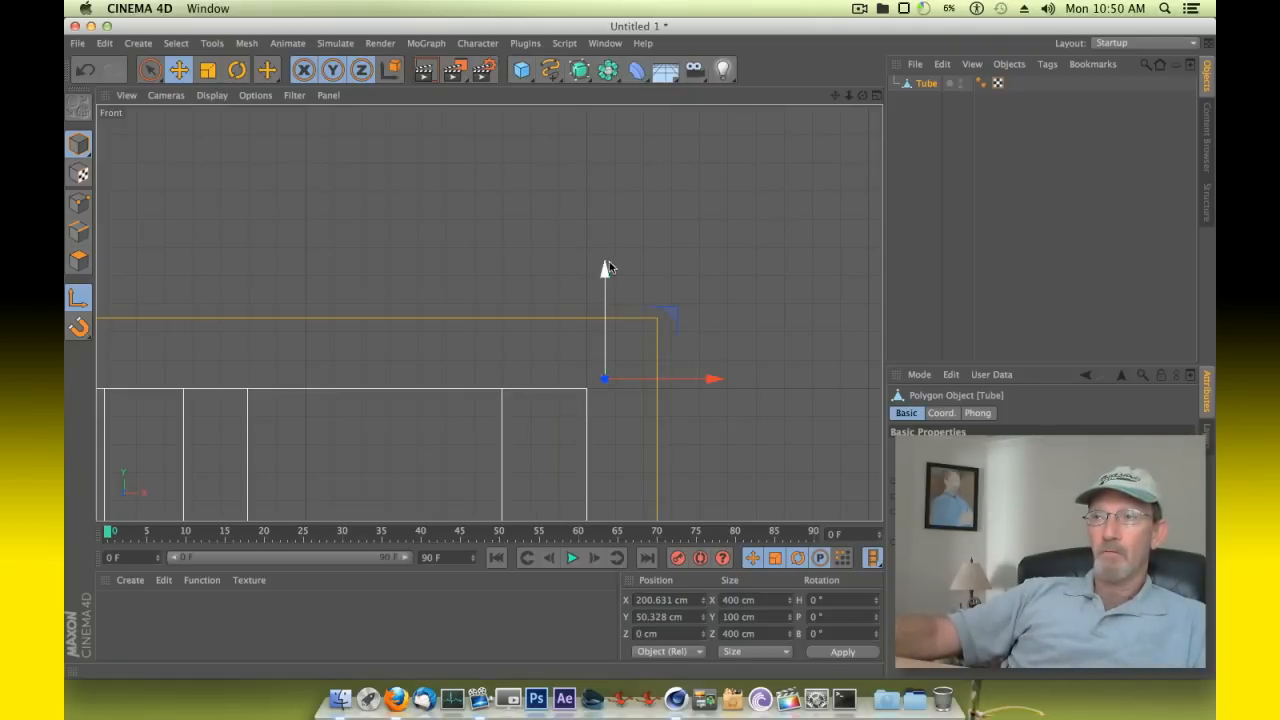
pyautogui.moveTo(603, 272); pyautogui.dragTo(606, 260)
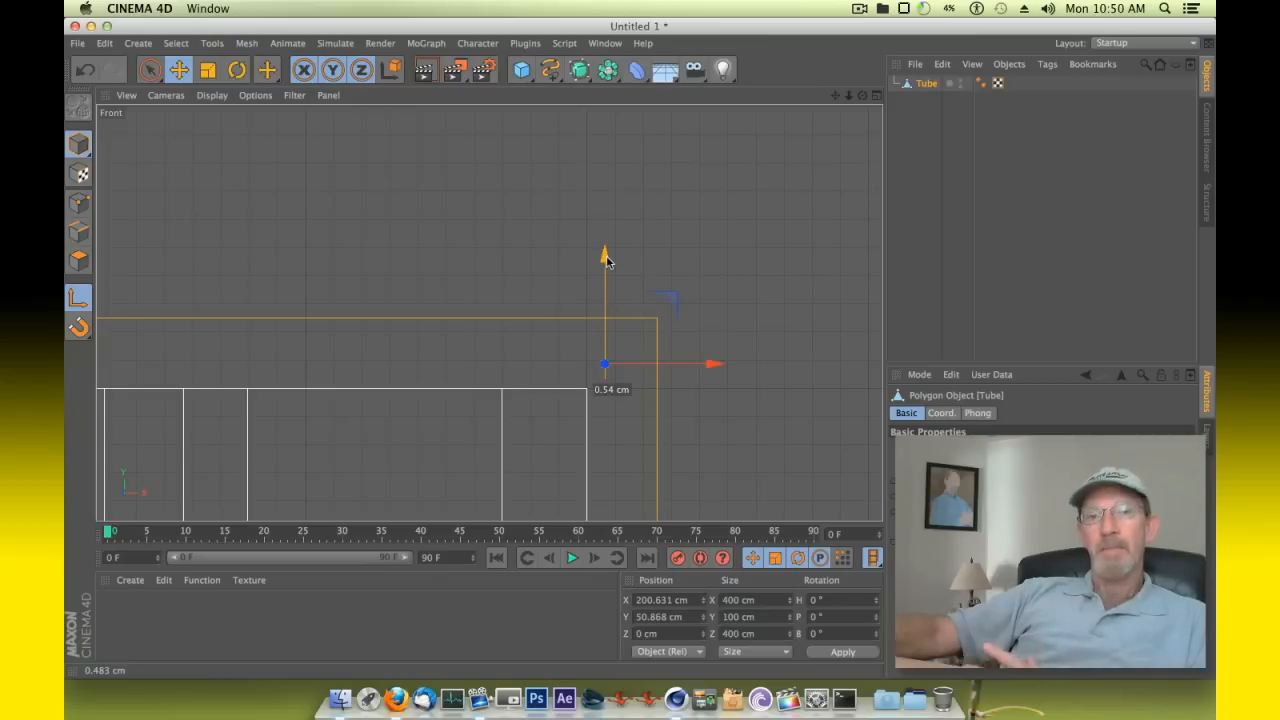
pyautogui.moveTo(606, 260); pyautogui.dragTo(606, 296)
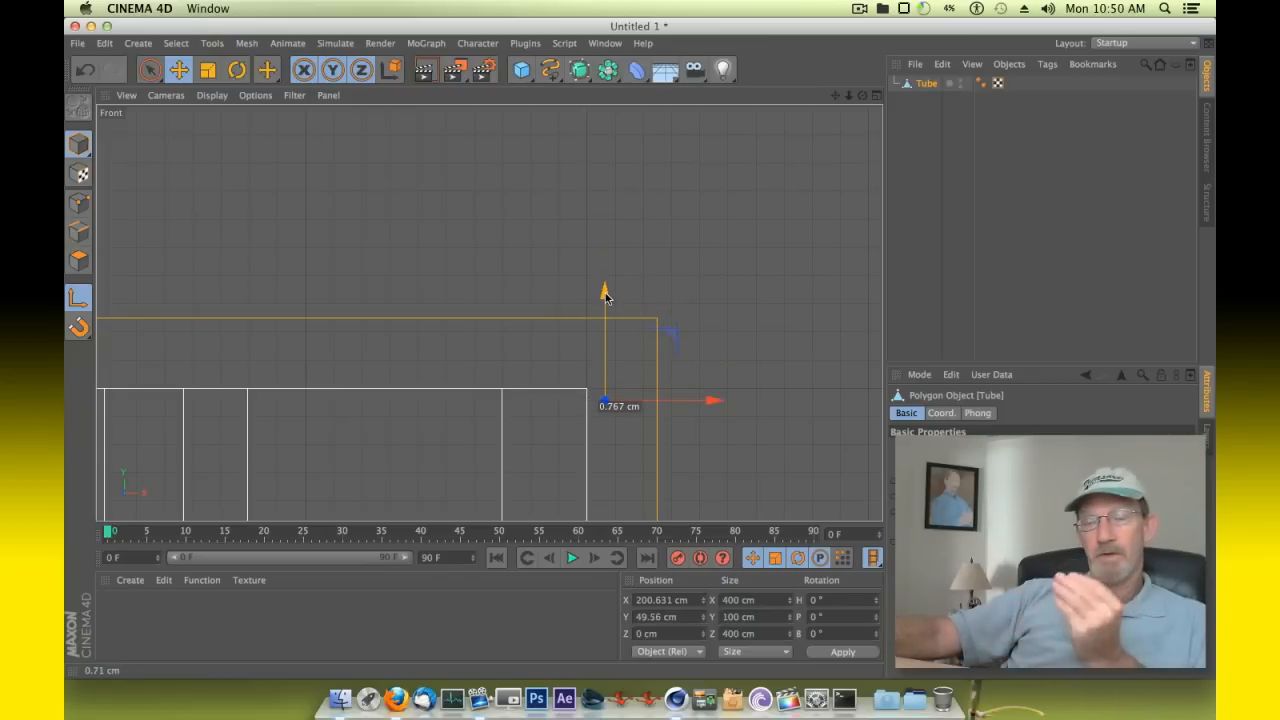
pyautogui.moveTo(605, 295); pyautogui.dragTo(609, 271)
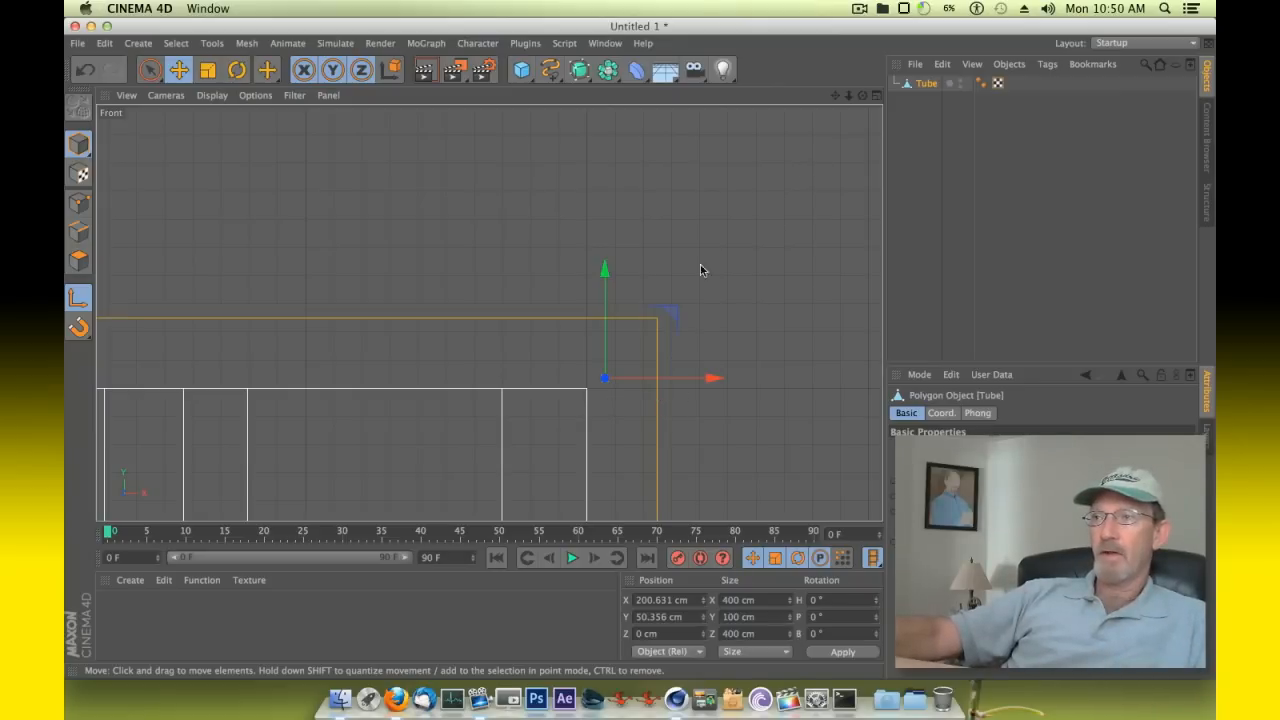
# In the perspective view with axis modification off, shift the whole tube along X to about 194.8 cm and keep it selected.
pyautogui.click(876, 95)
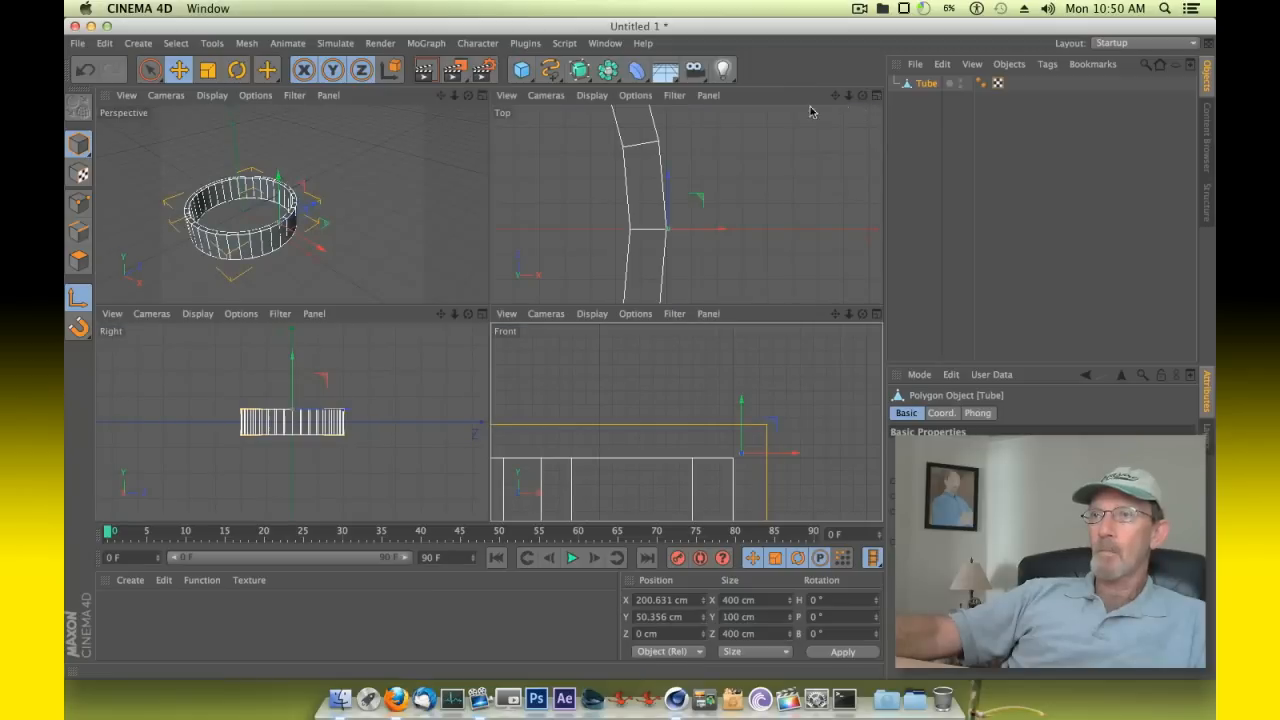
pyautogui.click(484, 96)
pyautogui.moveTo(862, 95); pyautogui.dragTo(760, 112)
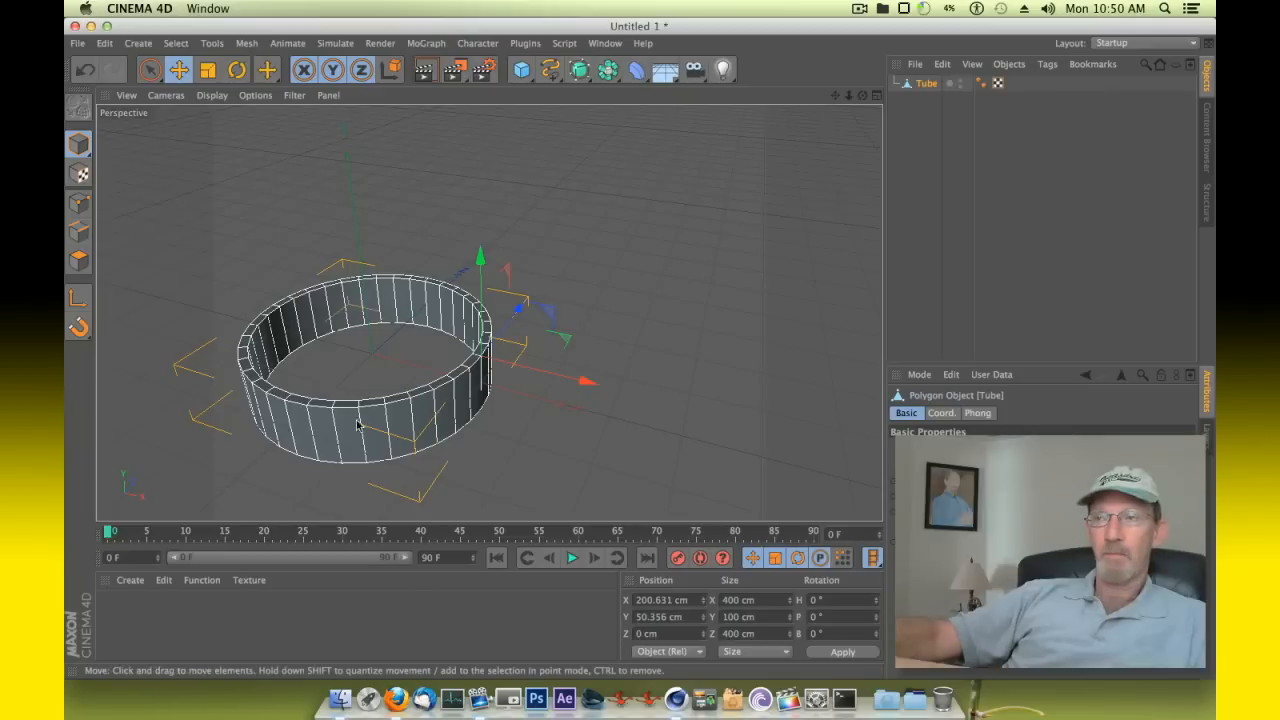
pyautogui.moveTo(586, 382); pyautogui.dragTo(562, 400)
pyautogui.click(562, 398)
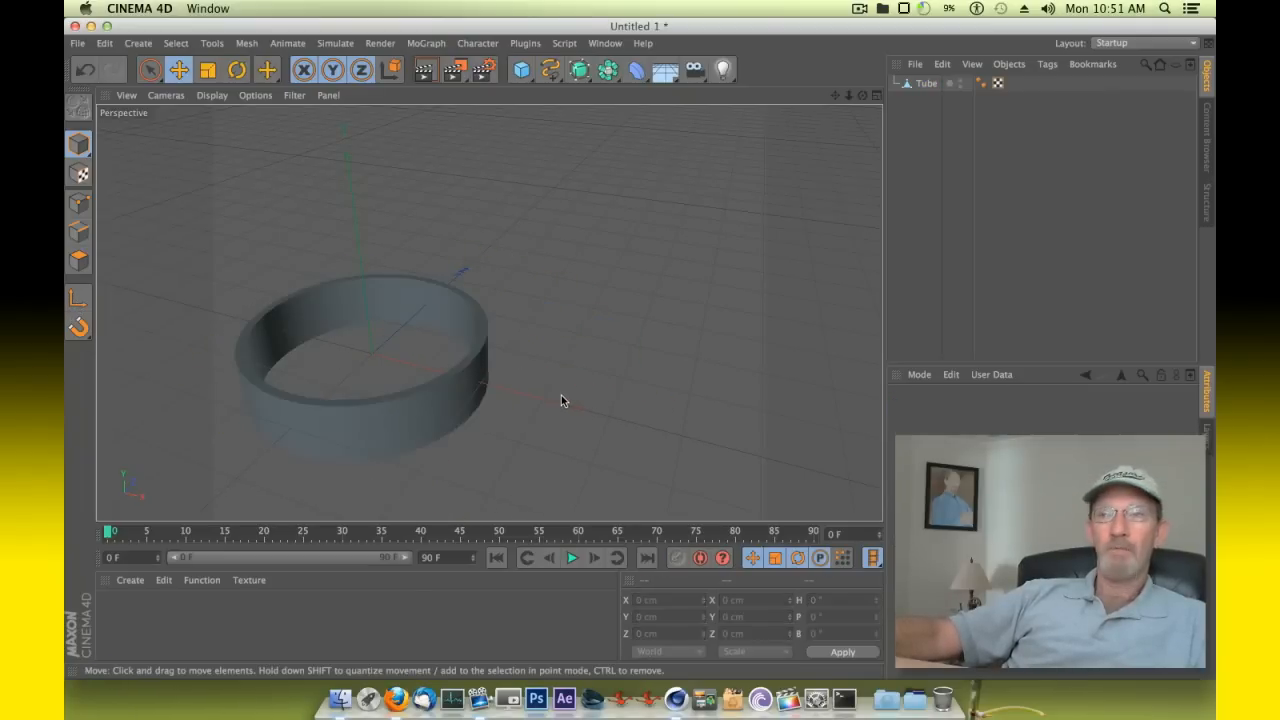
pyautogui.click(432, 385)
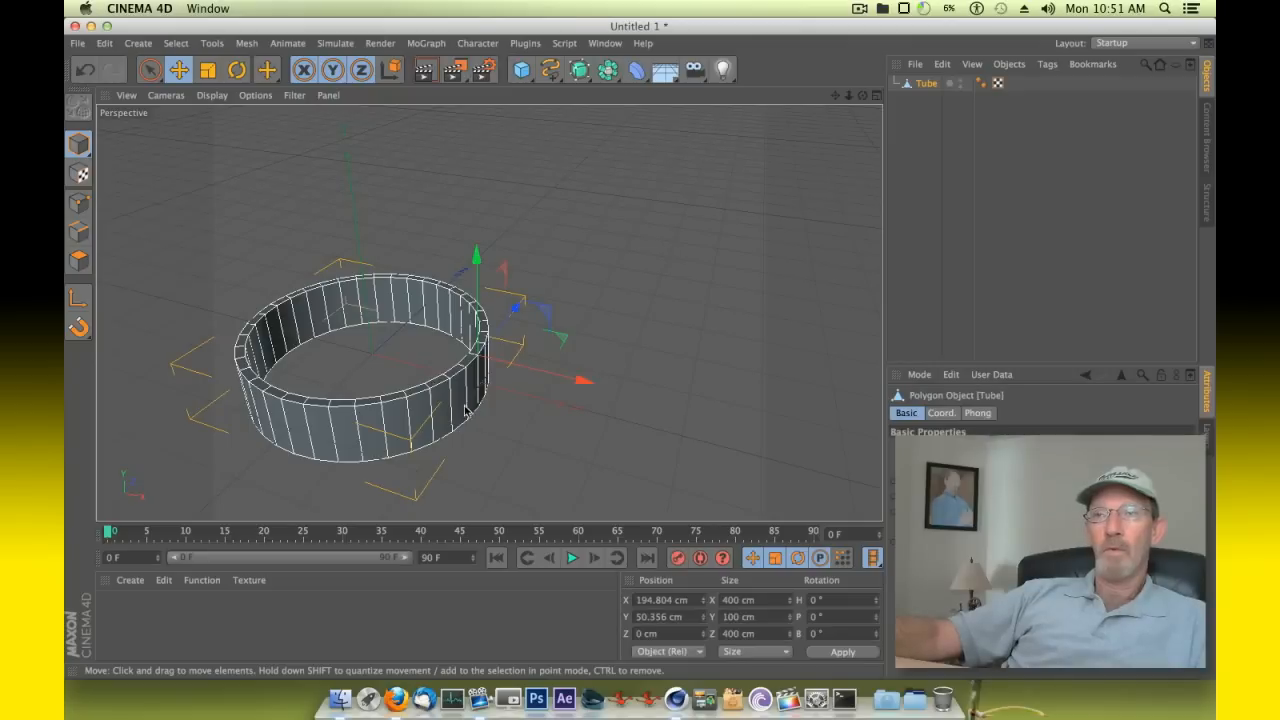
# Try moving only the tube's axis inward along X to about 100 cm, undo the move and turn axis modification off.
pyautogui.click(79, 298)
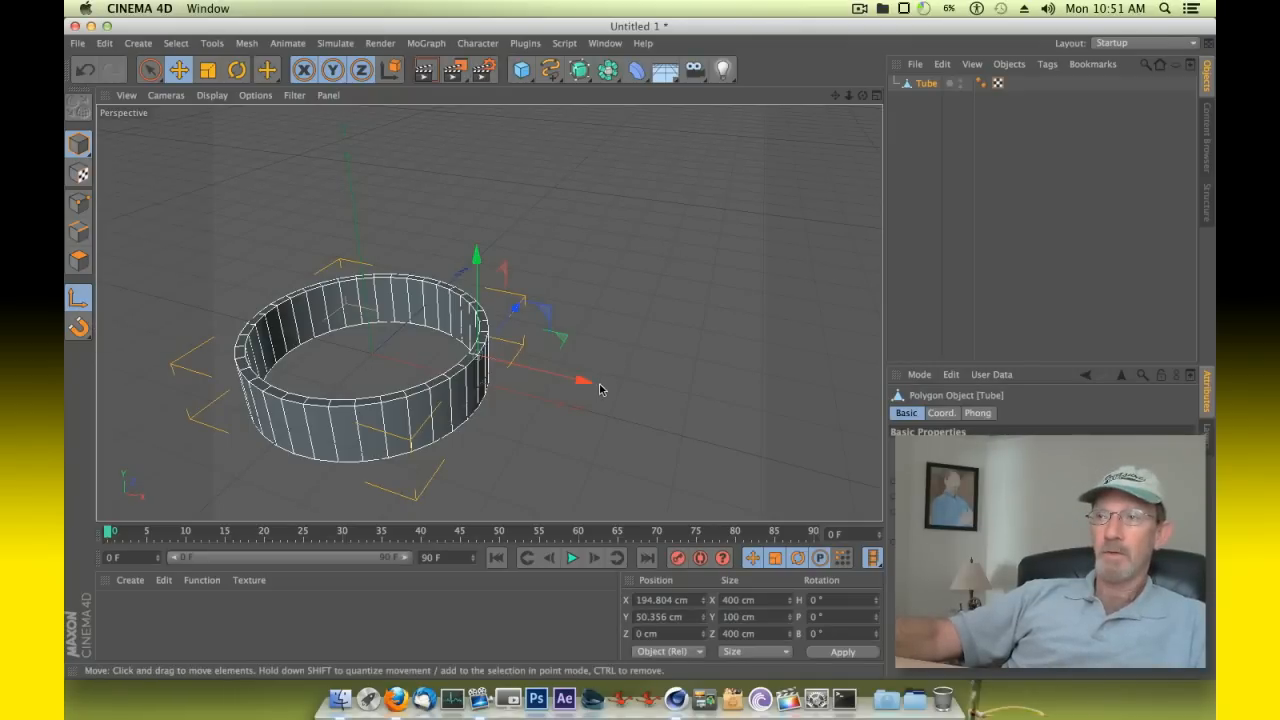
pyautogui.moveTo(586, 381); pyautogui.dragTo(530, 379)
pyautogui.click(530, 379)
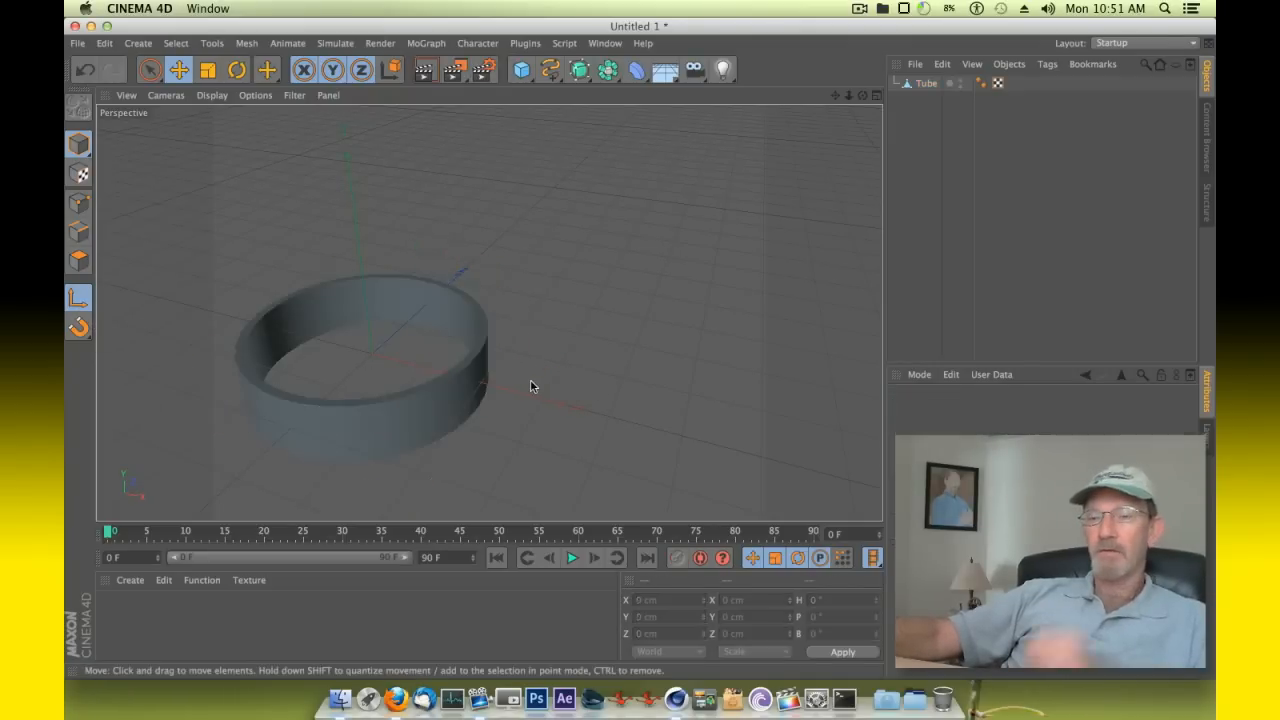
pyautogui.press('super+z')
pyautogui.press('super+z')
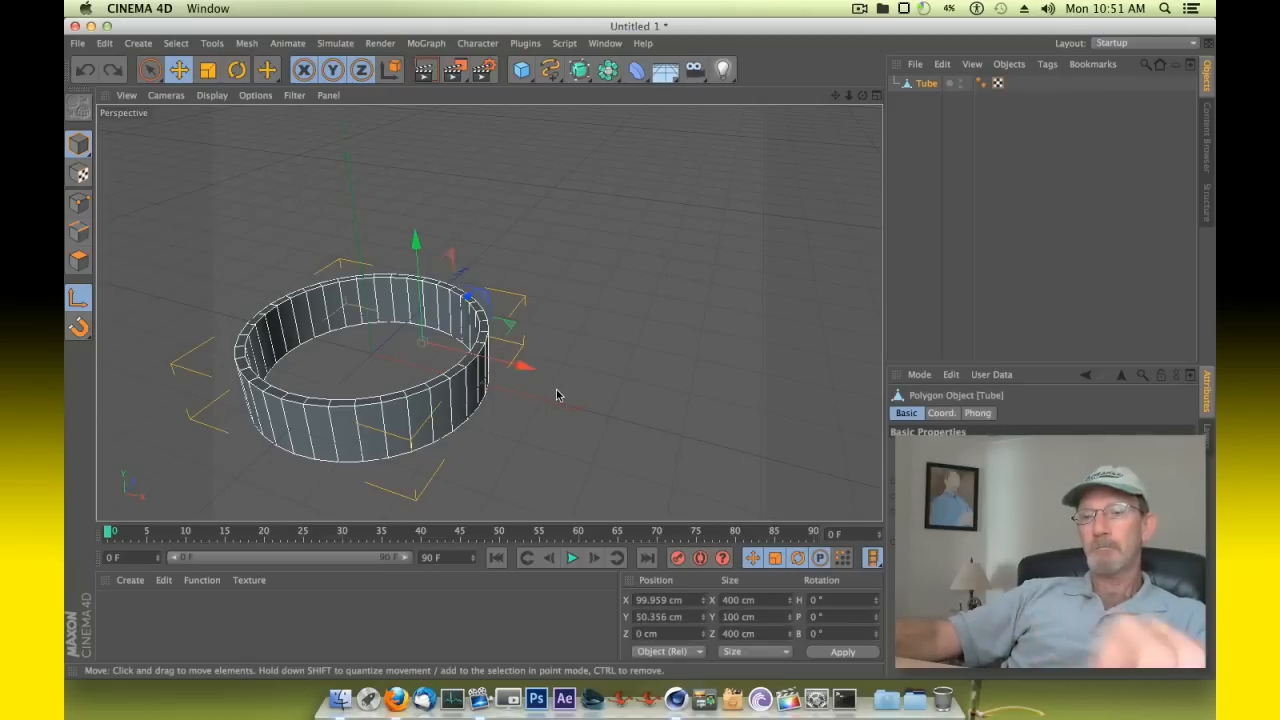
pyautogui.click(80, 302)
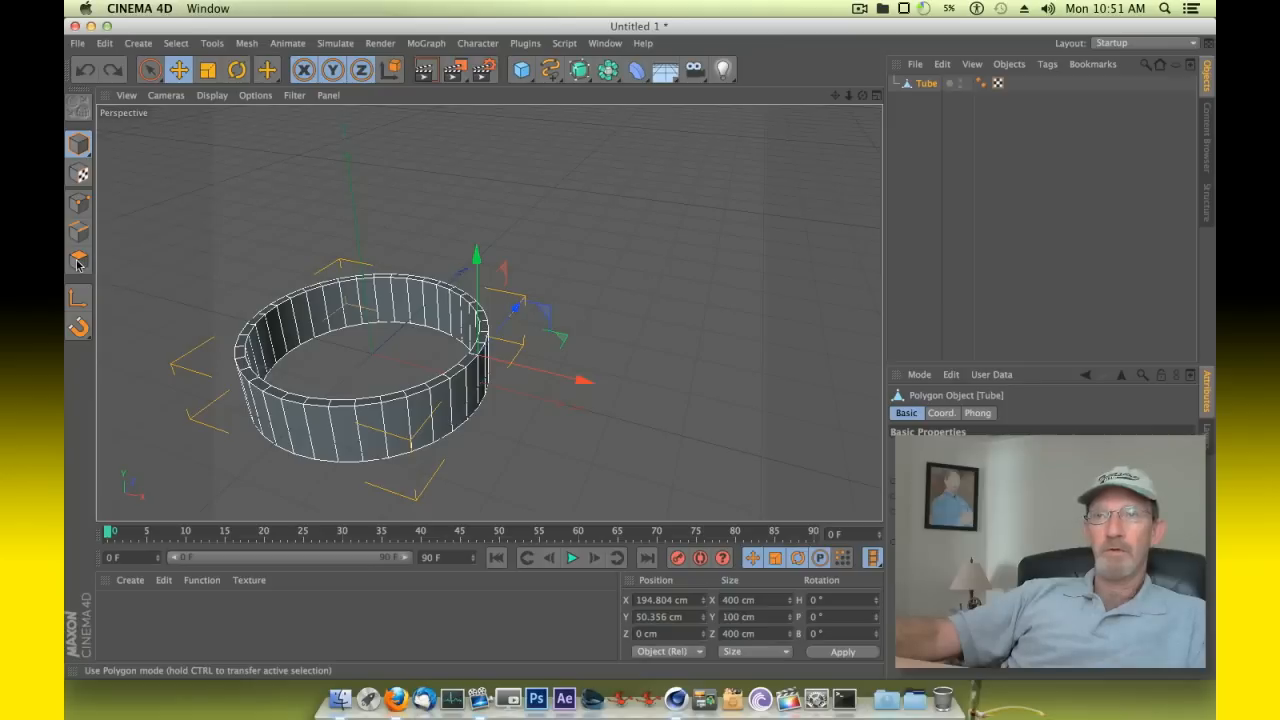
# In polygon mode, select every polygon of the tube's upper rim all the way around the ring in the top view.
pyautogui.click(78, 261)
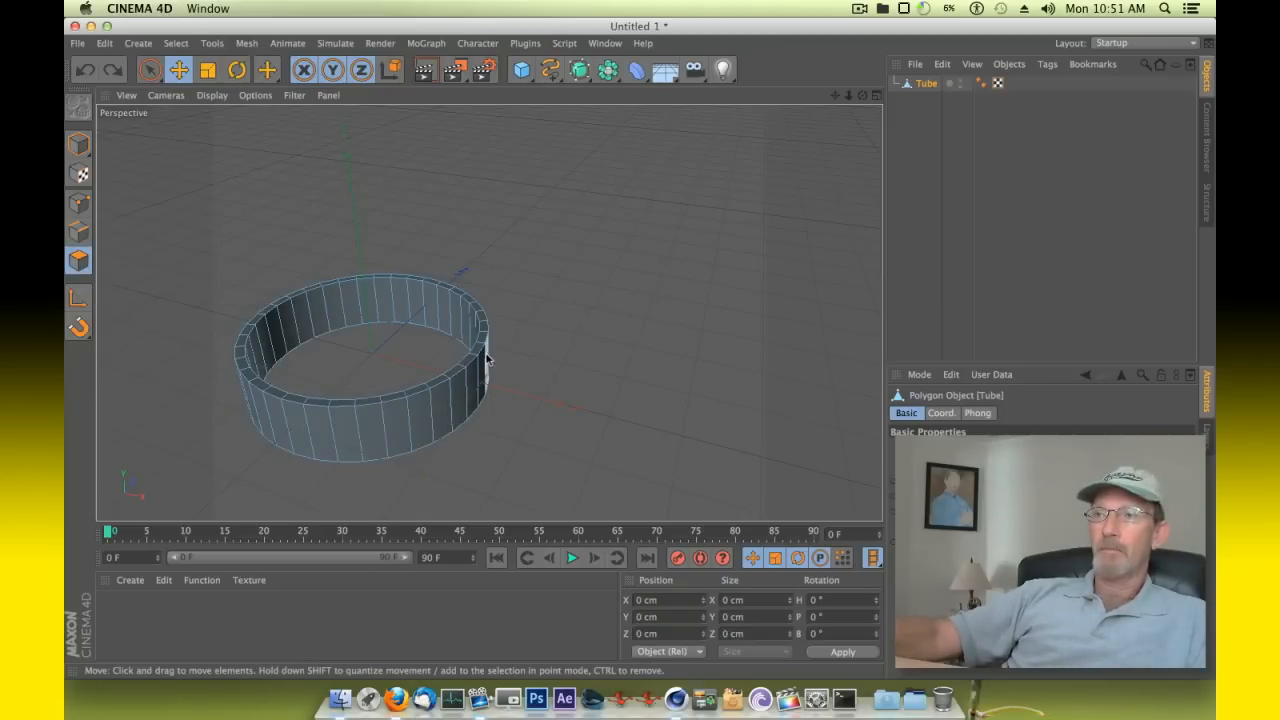
pyautogui.click(873, 96)
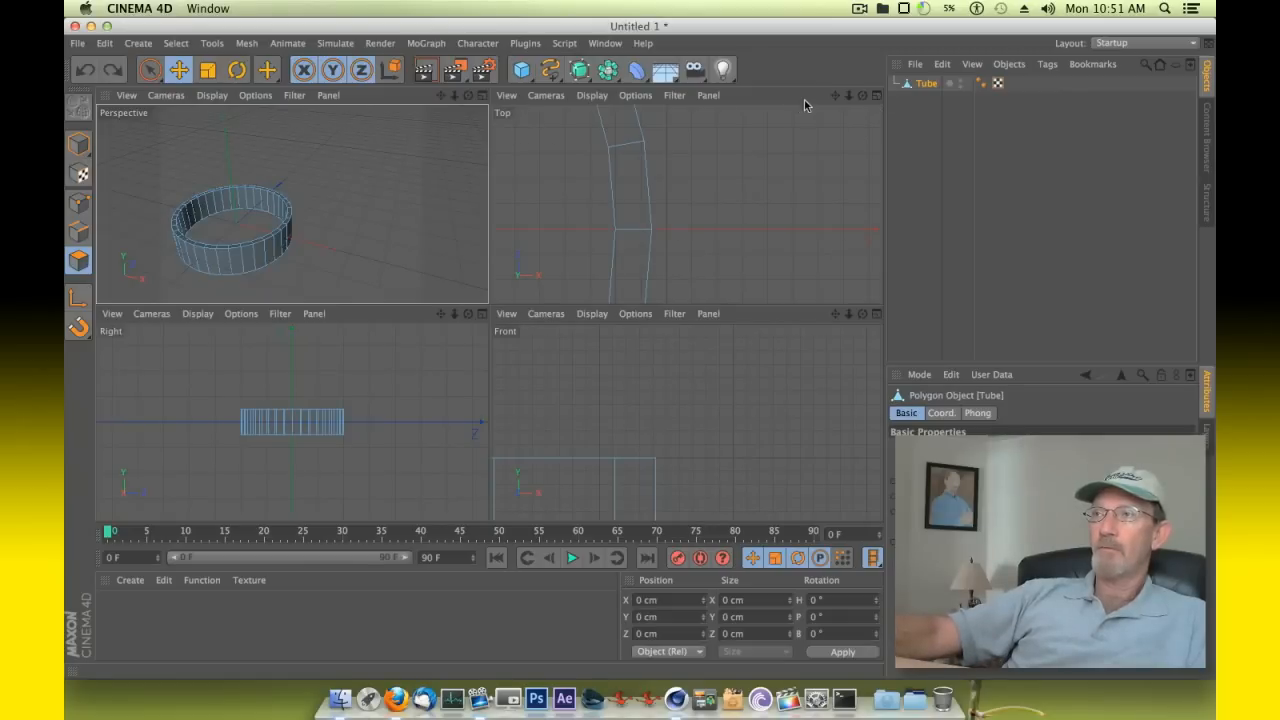
pyautogui.click(877, 96)
pyautogui.moveTo(849, 96); pyautogui.dragTo(493, 321)
pyautogui.scroll(1, 489, 313)
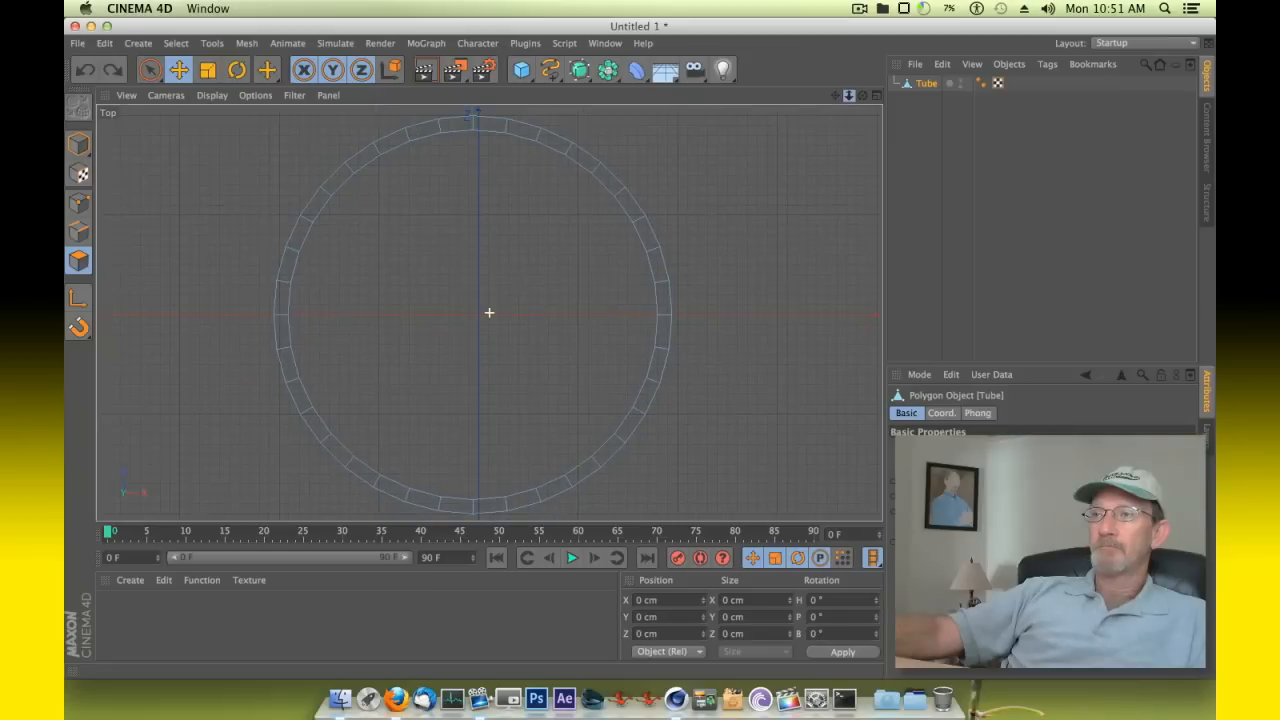
pyautogui.click(665, 333)
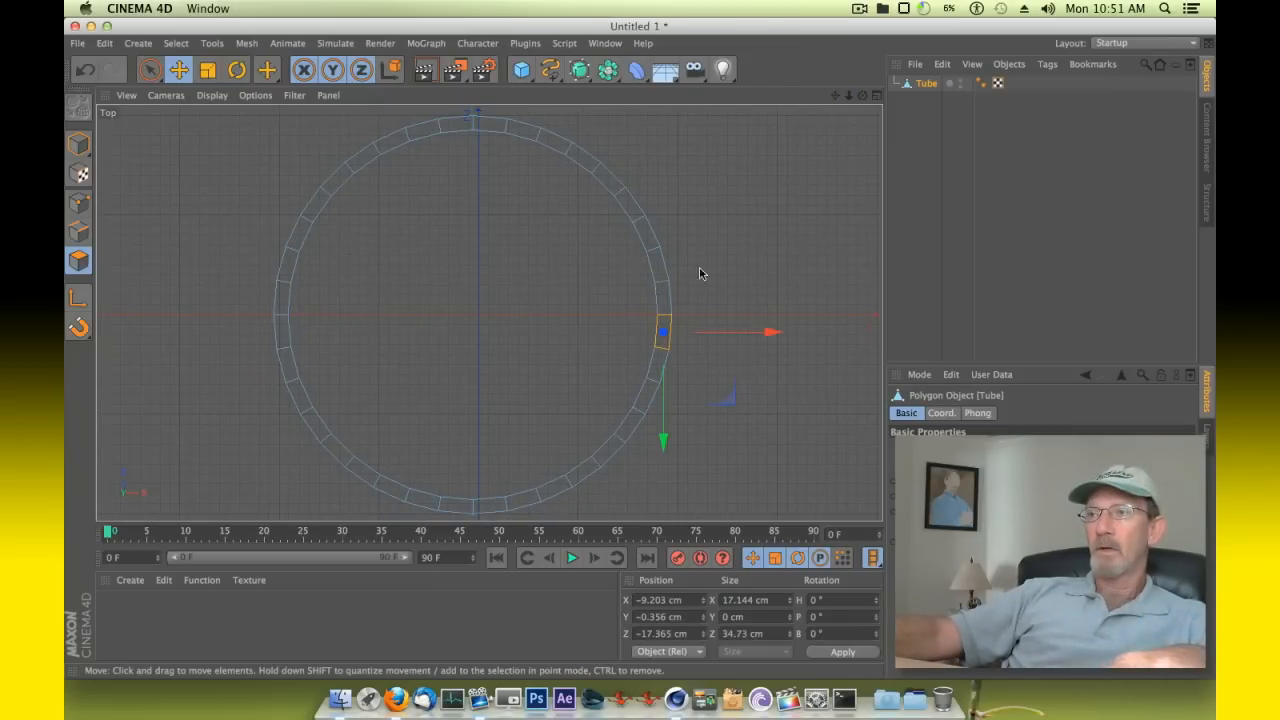
pyautogui.keyDown('shift'); pyautogui.click(665, 301); pyautogui.keyUp('shift')
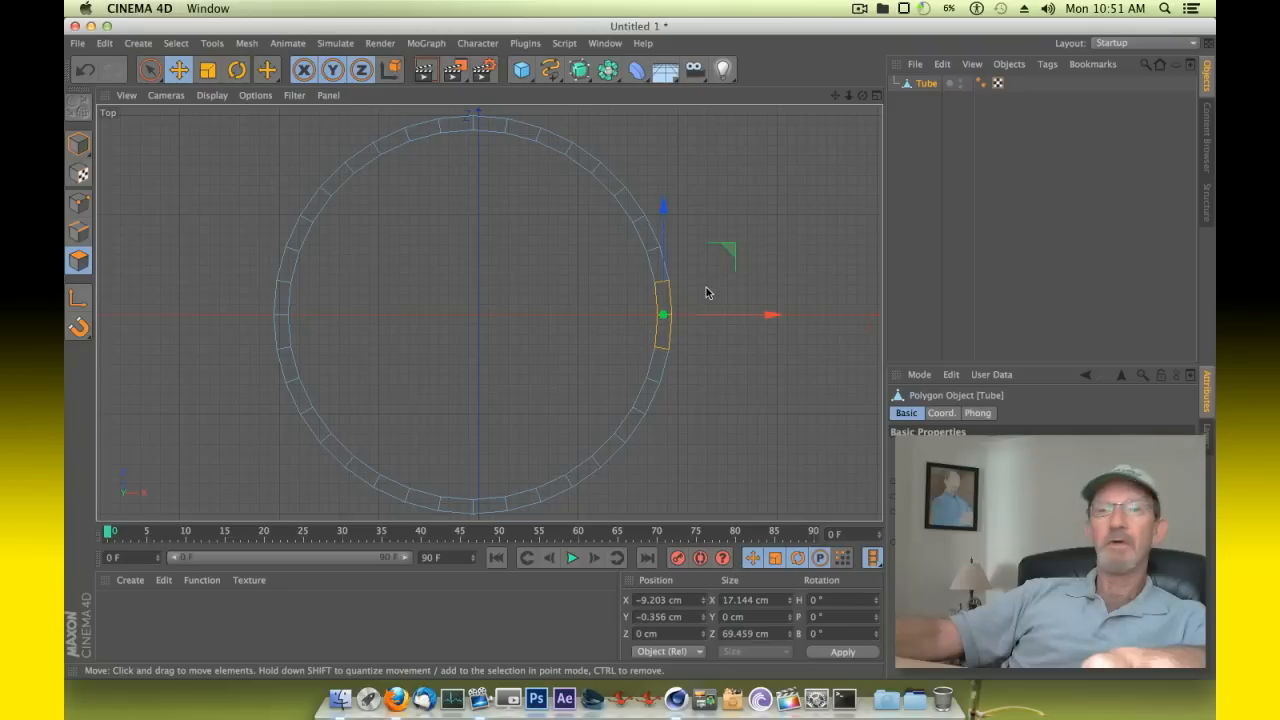
pyautogui.keyDown('shift'); pyautogui.click(658, 264); pyautogui.keyUp('shift')
pyautogui.keyDown('shift'); pyautogui.click(644, 230); pyautogui.keyUp('shift')
pyautogui.keyDown('shift'); pyautogui.click(618, 197); pyautogui.keyUp('shift')
pyautogui.keyDown('shift'); pyautogui.click(586, 158); pyautogui.keyUp('shift')
pyautogui.keyDown('shift'); pyautogui.click(550, 138); pyautogui.keyUp('shift')
pyautogui.keyDown('shift'); pyautogui.click(528, 137); pyautogui.keyUp('shift')
pyautogui.keyDown('shift'); pyautogui.click(492, 126); pyautogui.keyUp('shift')
pyautogui.keyDown('shift'); pyautogui.click(456, 127); pyautogui.keyUp('shift')
pyautogui.keyDown('shift'); pyautogui.click(422, 132); pyautogui.keyUp('shift')
pyautogui.keyDown('shift'); pyautogui.click(390, 138); pyautogui.keyUp('shift')
pyautogui.keyDown('shift'); pyautogui.click(363, 157); pyautogui.keyUp('shift')
pyautogui.keyDown('shift'); pyautogui.click(340, 180); pyautogui.keyUp('shift')
pyautogui.keyDown('shift'); pyautogui.click(315, 203); pyautogui.keyUp('shift')
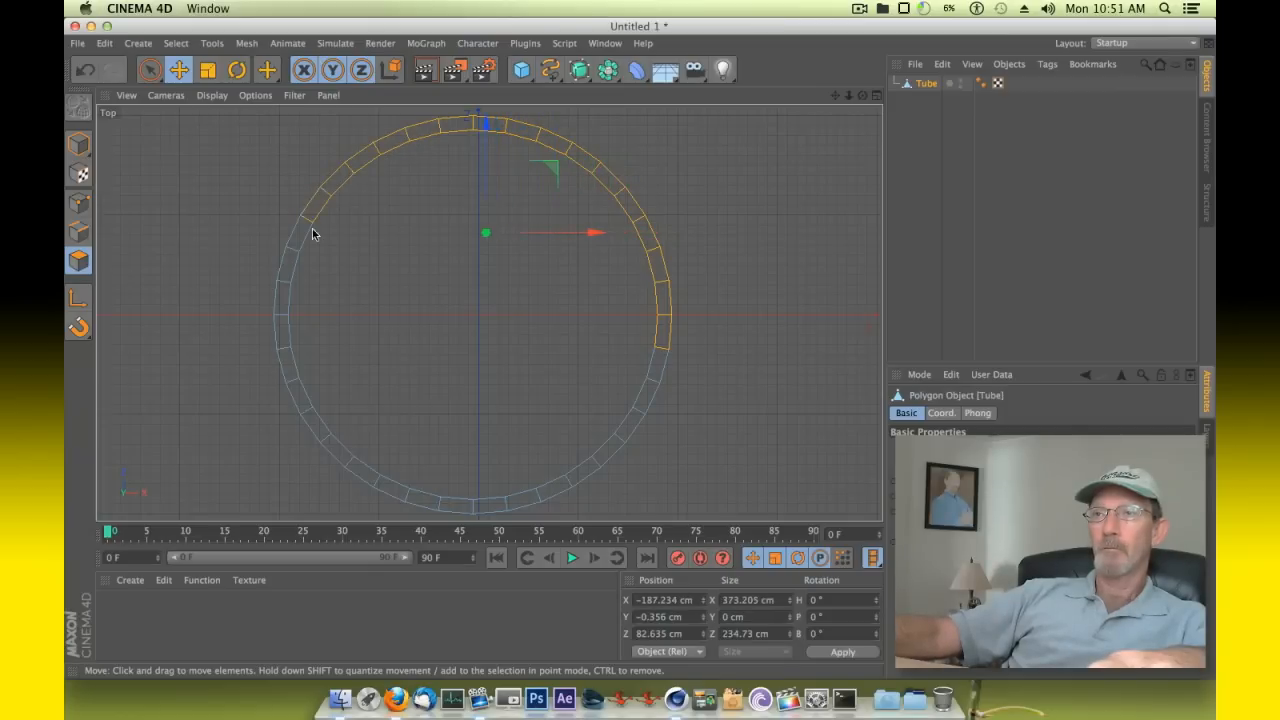
pyautogui.keyDown('shift'); pyautogui.click(296, 232); pyautogui.keyUp('shift')
pyautogui.keyDown('shift'); pyautogui.click(286, 276); pyautogui.keyUp('shift')
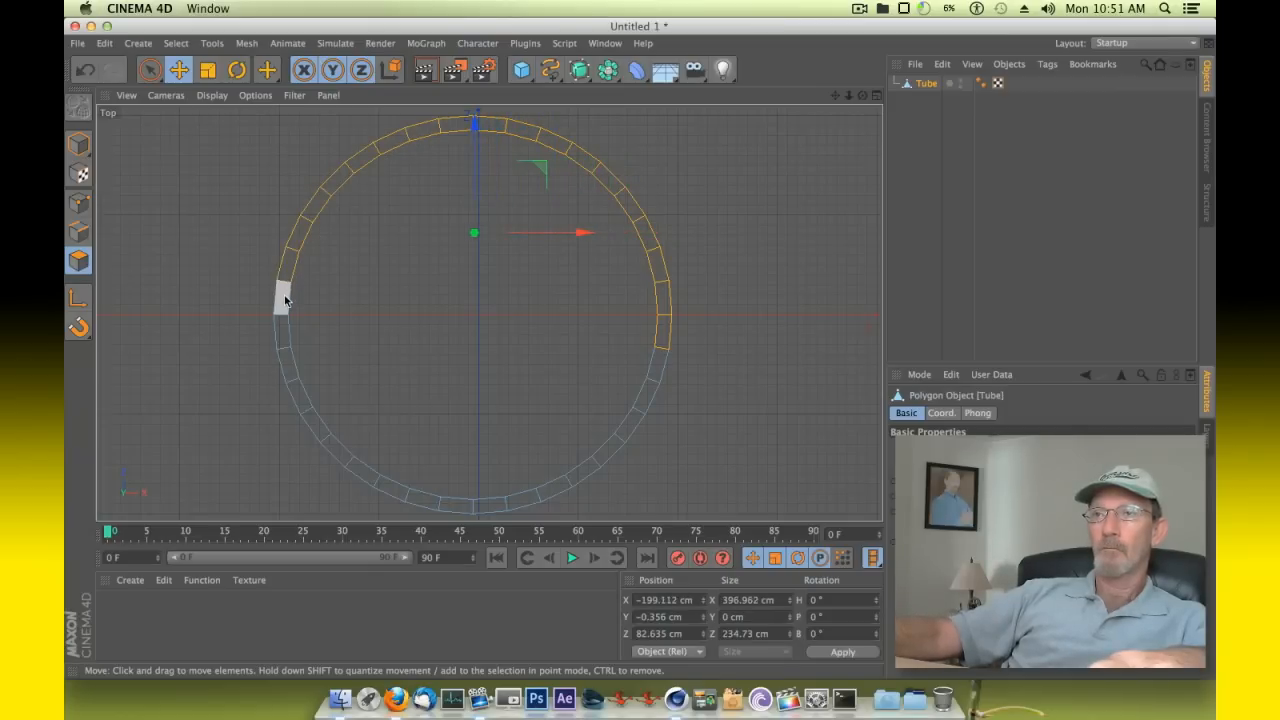
pyautogui.keyDown('shift'); pyautogui.click(287, 363); pyautogui.keyUp('shift')
pyautogui.keyDown('shift'); pyautogui.click(297, 400); pyautogui.keyUp('shift')
pyautogui.keyDown('shift'); pyautogui.click(318, 430); pyautogui.keyUp('shift')
pyautogui.keyDown('shift'); pyautogui.click(346, 462); pyautogui.keyUp('shift')
pyautogui.keyDown('shift'); pyautogui.click(366, 474); pyautogui.keyUp('shift')
pyautogui.keyDown('shift'); pyautogui.click(398, 489); pyautogui.keyUp('shift')
pyautogui.keyDown('shift'); pyautogui.click(425, 500); pyautogui.keyUp('shift')
pyautogui.keyDown('shift'); pyautogui.click(452, 503); pyautogui.keyUp('shift')
pyautogui.keyDown('shift'); pyautogui.click(488, 503); pyautogui.keyUp('shift')
pyautogui.keyDown('shift'); pyautogui.click(523, 500); pyautogui.keyUp('shift')
pyautogui.keyDown('shift'); pyautogui.click(565, 486); pyautogui.keyUp('shift')
pyautogui.keyDown('shift'); pyautogui.click(586, 465); pyautogui.keyUp('shift')
pyautogui.keyDown('shift'); pyautogui.click(606, 450); pyautogui.keyUp('shift')
pyautogui.keyDown('shift'); pyautogui.click(624, 431); pyautogui.keyUp('shift')
pyautogui.keyDown('shift'); pyautogui.click(637, 413); pyautogui.keyUp('shift')
pyautogui.keyDown('shift'); pyautogui.click(647, 390); pyautogui.keyUp('shift')
pyautogui.keyDown('shift'); pyautogui.click(657, 364); pyautogui.keyUp('shift')
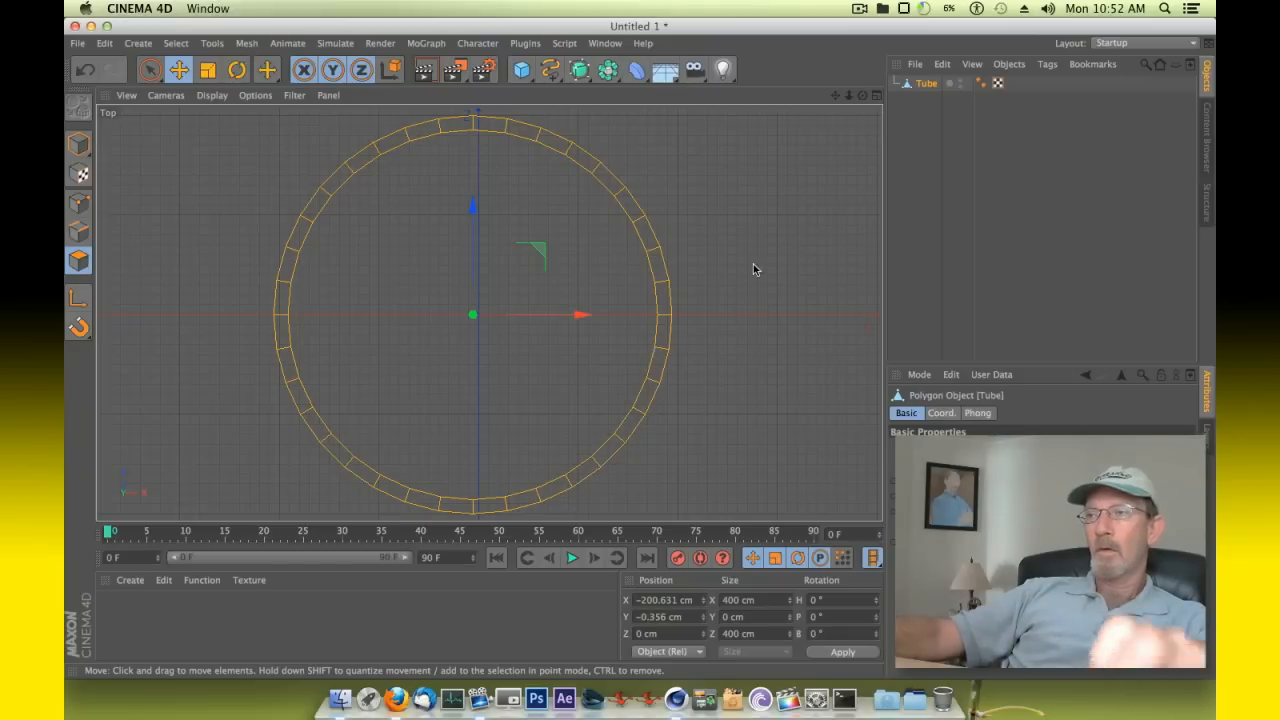
# With axis modification on, move the selected rim's axis along X just past the tube's outer edge, to about 2.9 cm in the top view.
pyautogui.click(876, 95)
pyautogui.click(482, 97)
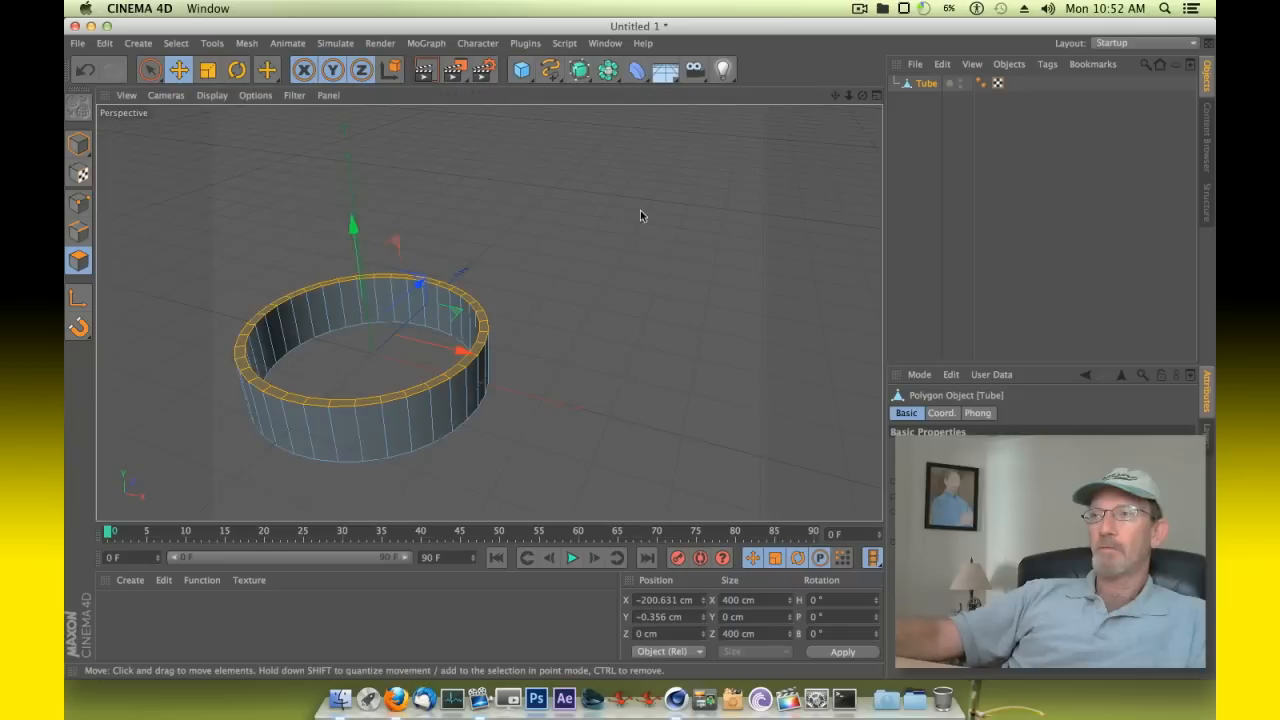
pyautogui.moveTo(863, 95); pyautogui.dragTo(488, 312)
pyautogui.click(88, 299)
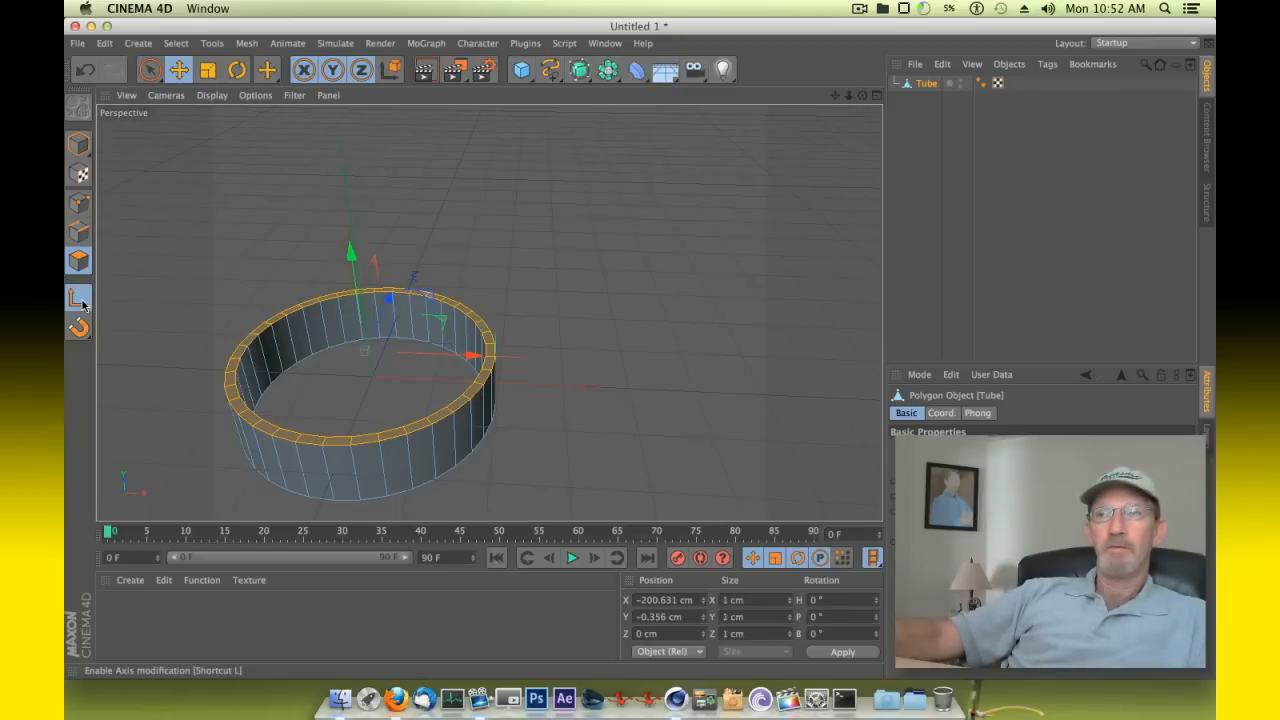
pyautogui.moveTo(471, 355); pyautogui.dragTo(604, 383)
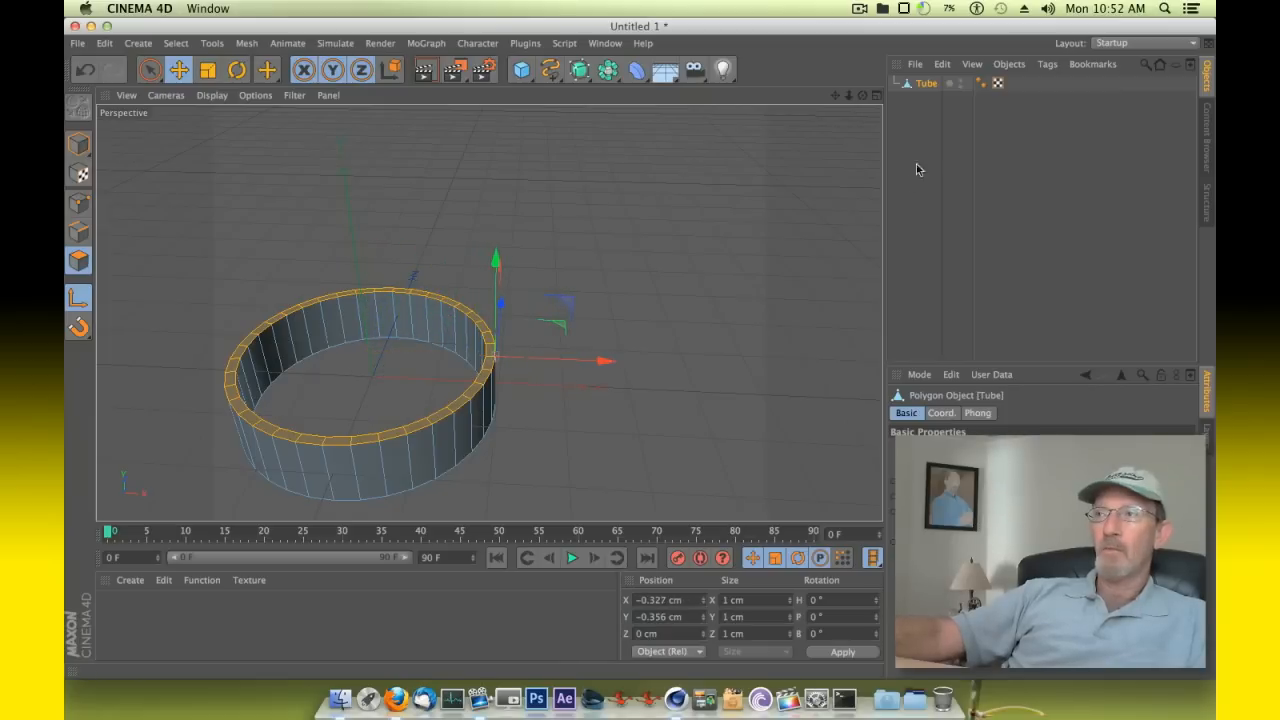
pyautogui.click(876, 96)
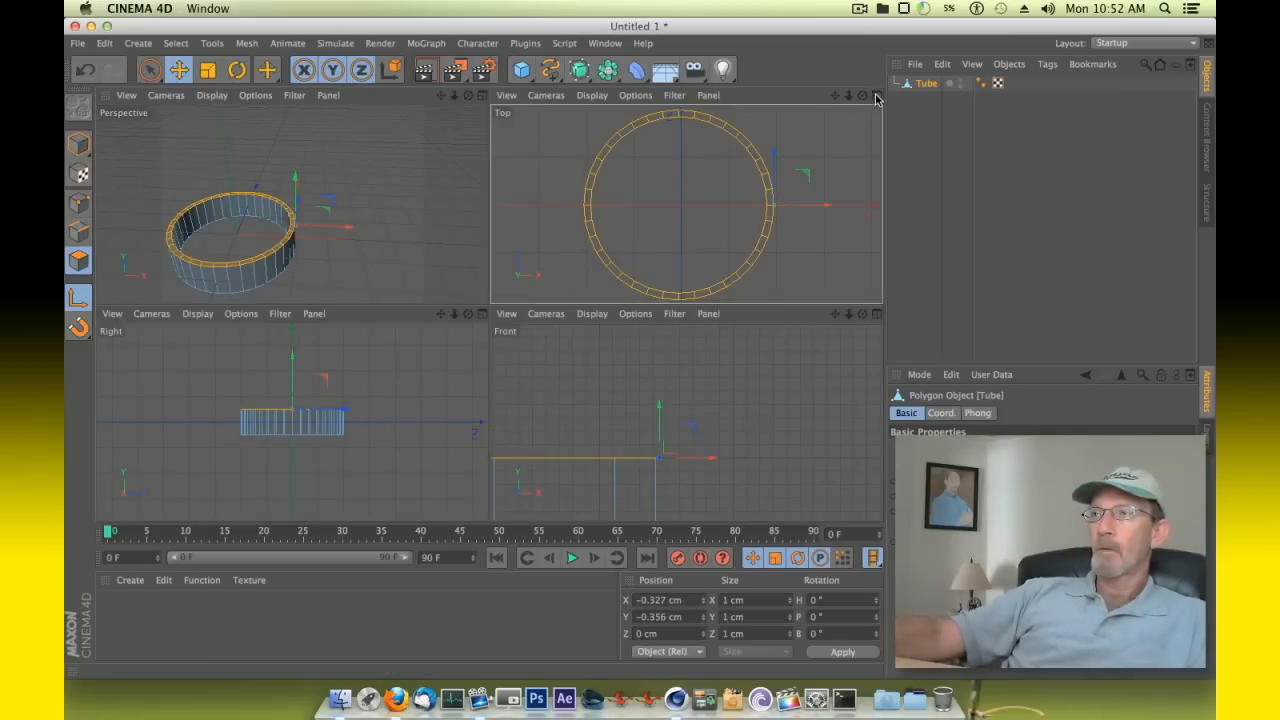
pyautogui.click(876, 96)
pyautogui.moveTo(777, 314); pyautogui.dragTo(783, 317)
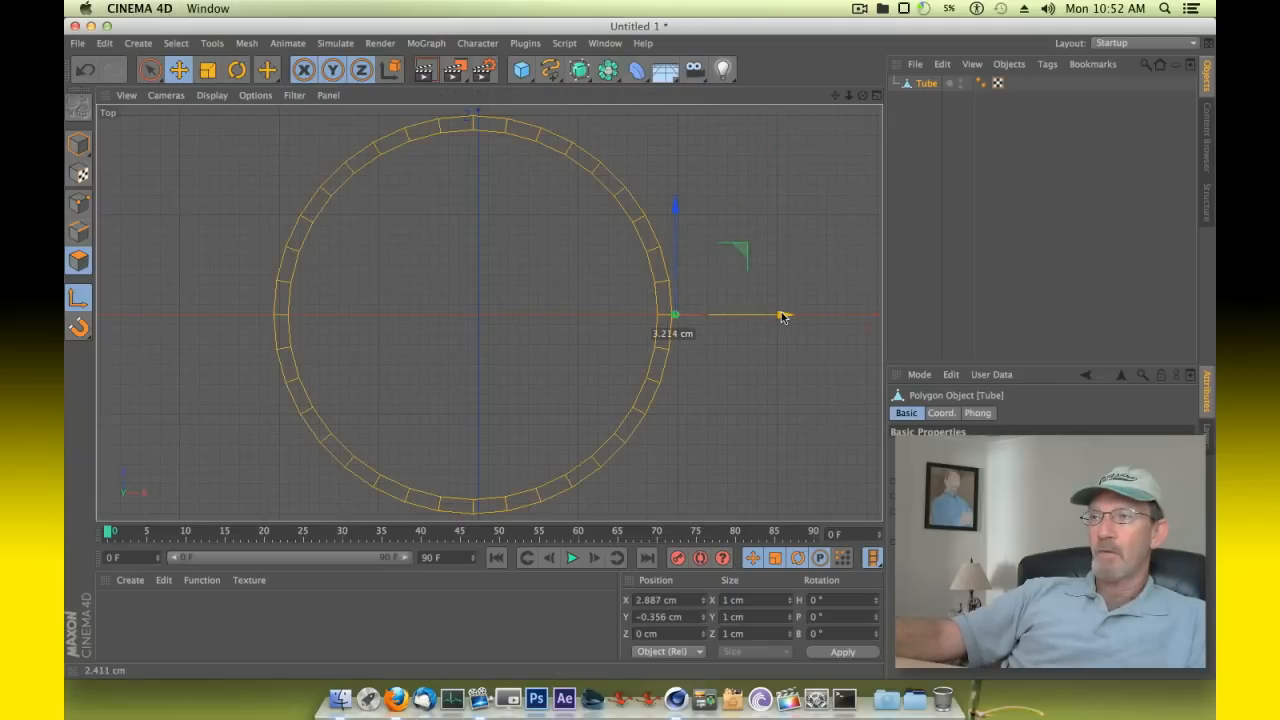
# In the front view, place the axis just off the tube's upper outer corner, at about X −0.5 cm and Y −0.3 cm.
pyautogui.click(876, 96)
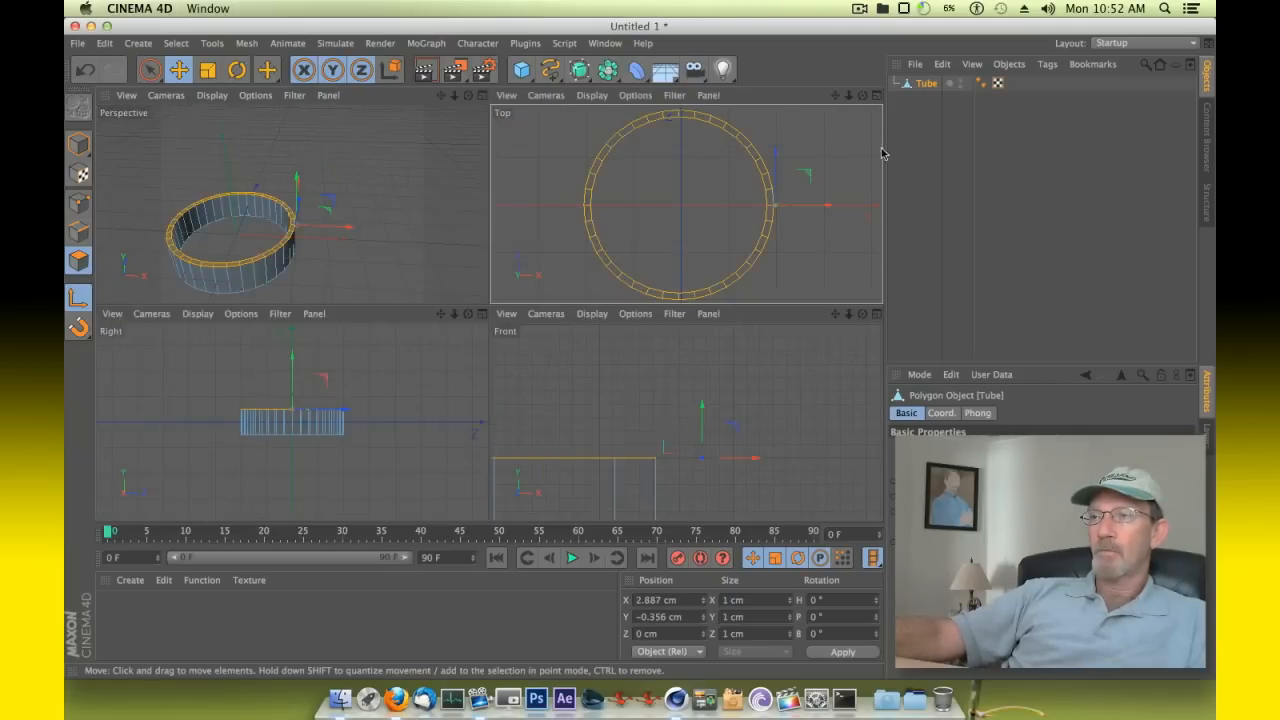
pyautogui.click(876, 314)
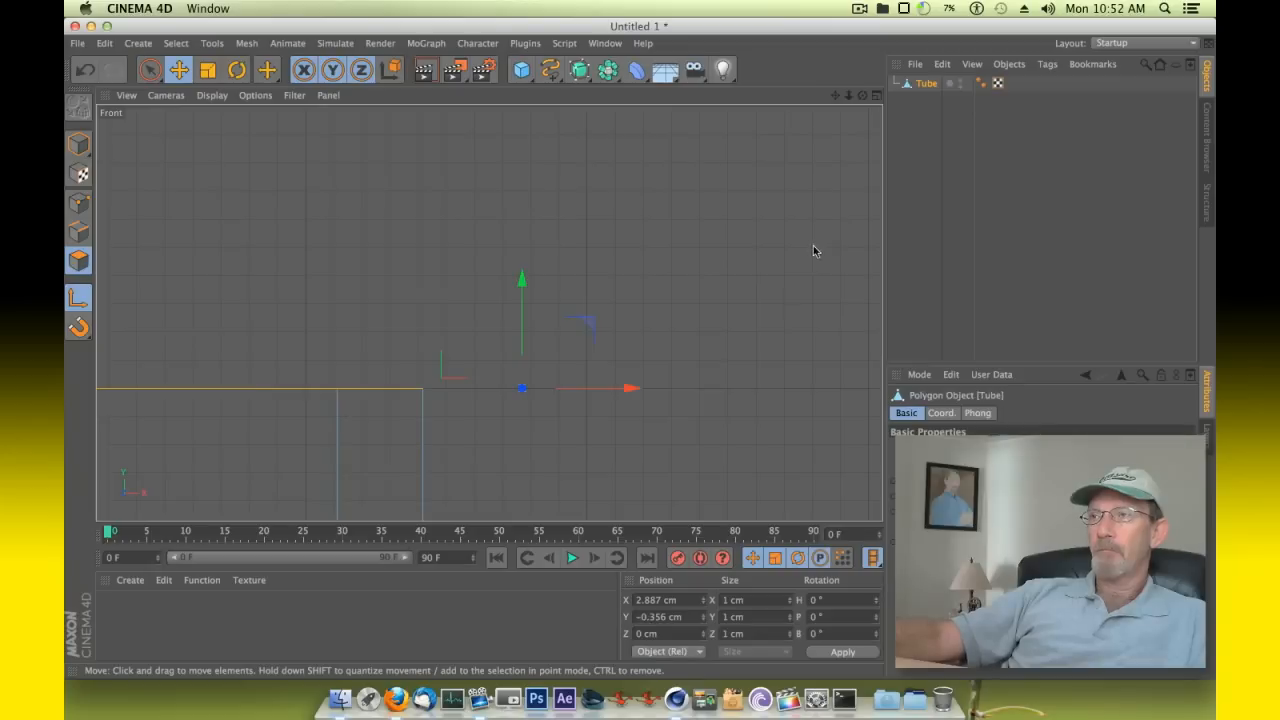
pyautogui.moveTo(629, 389); pyautogui.dragTo(537, 393)
pyautogui.keyDown('alt'); pyautogui.moveTo(489, 311); pyautogui.dragTo(431, 381, button='middle'); pyautogui.keyUp('alt')
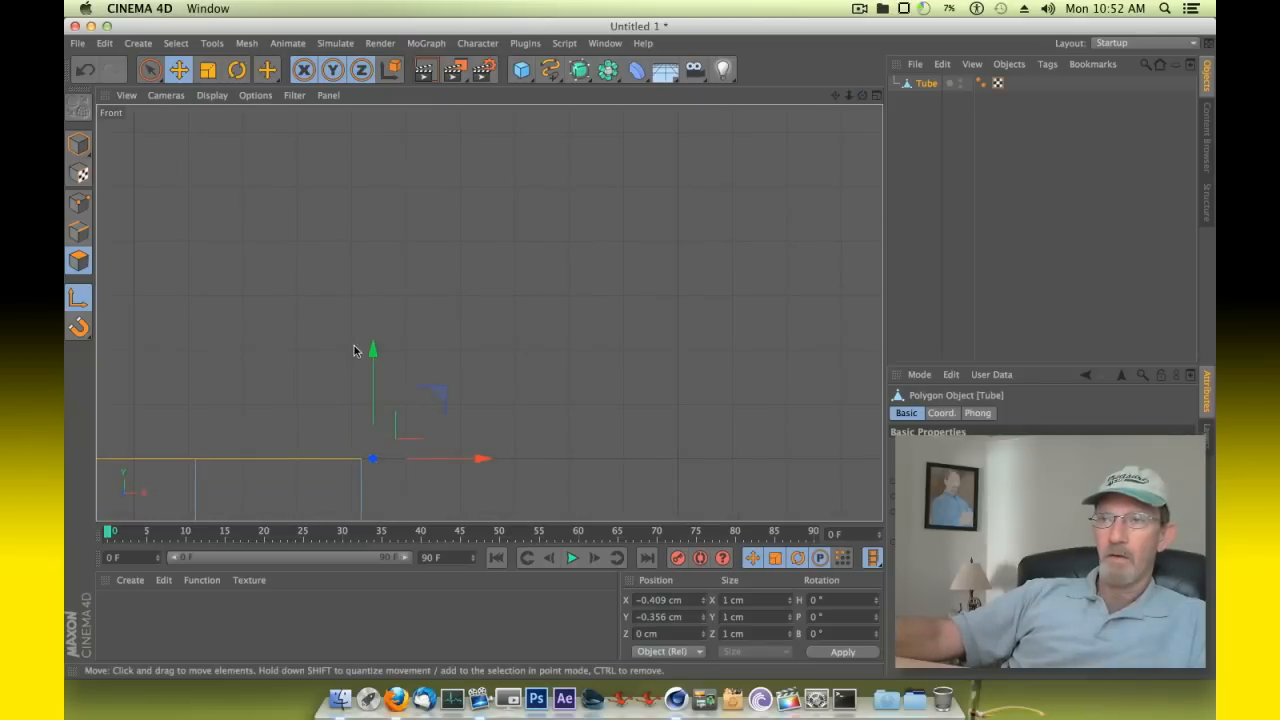
pyautogui.moveTo(372, 346); pyautogui.dragTo(378, 344)
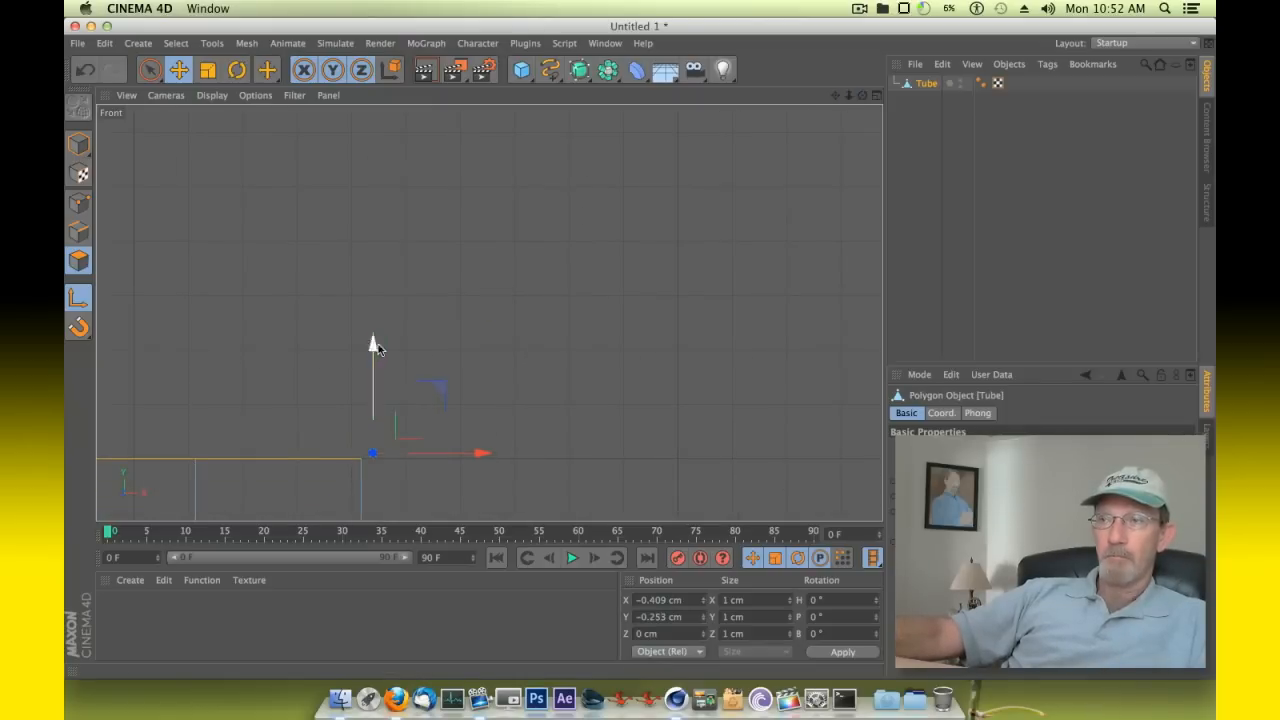
pyautogui.moveTo(836, 96); pyautogui.dragTo(517, 293)
pyautogui.moveTo(623, 400); pyautogui.dragTo(605, 403)
pyautogui.moveTo(500, 294); pyautogui.dragTo(501, 306)
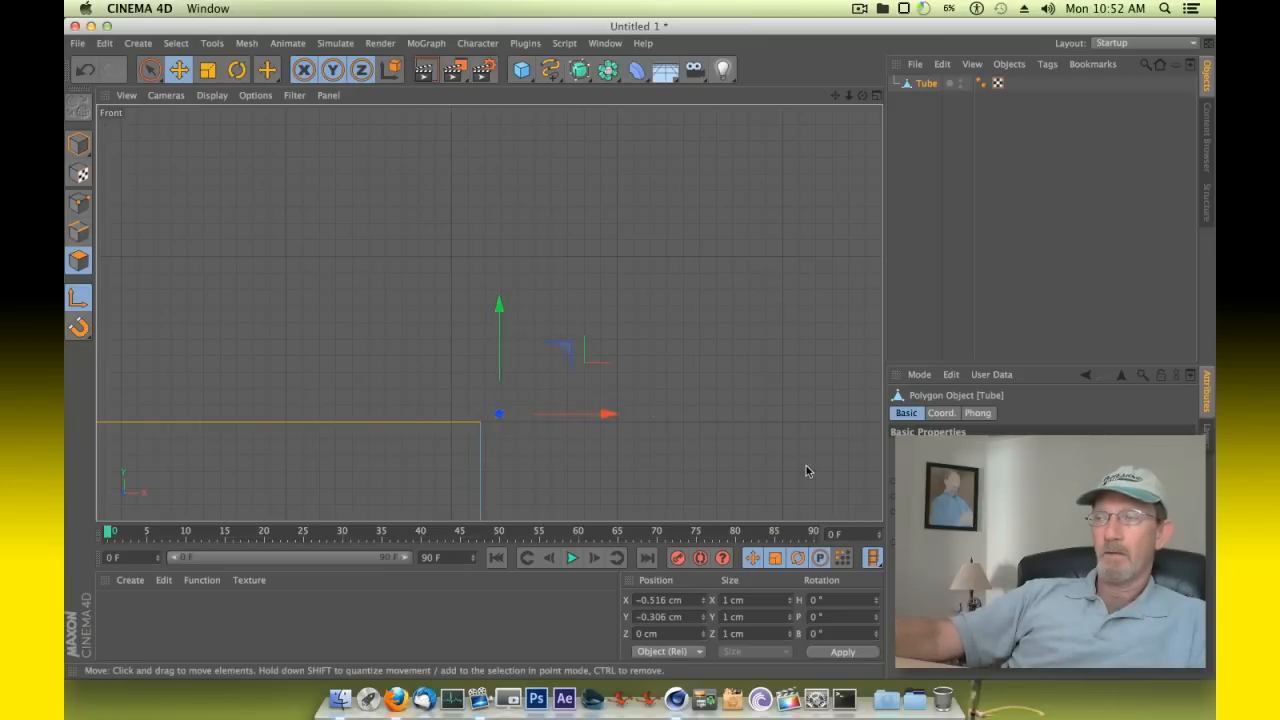
pyautogui.moveTo(849, 96); pyautogui.dragTo(489, 312)
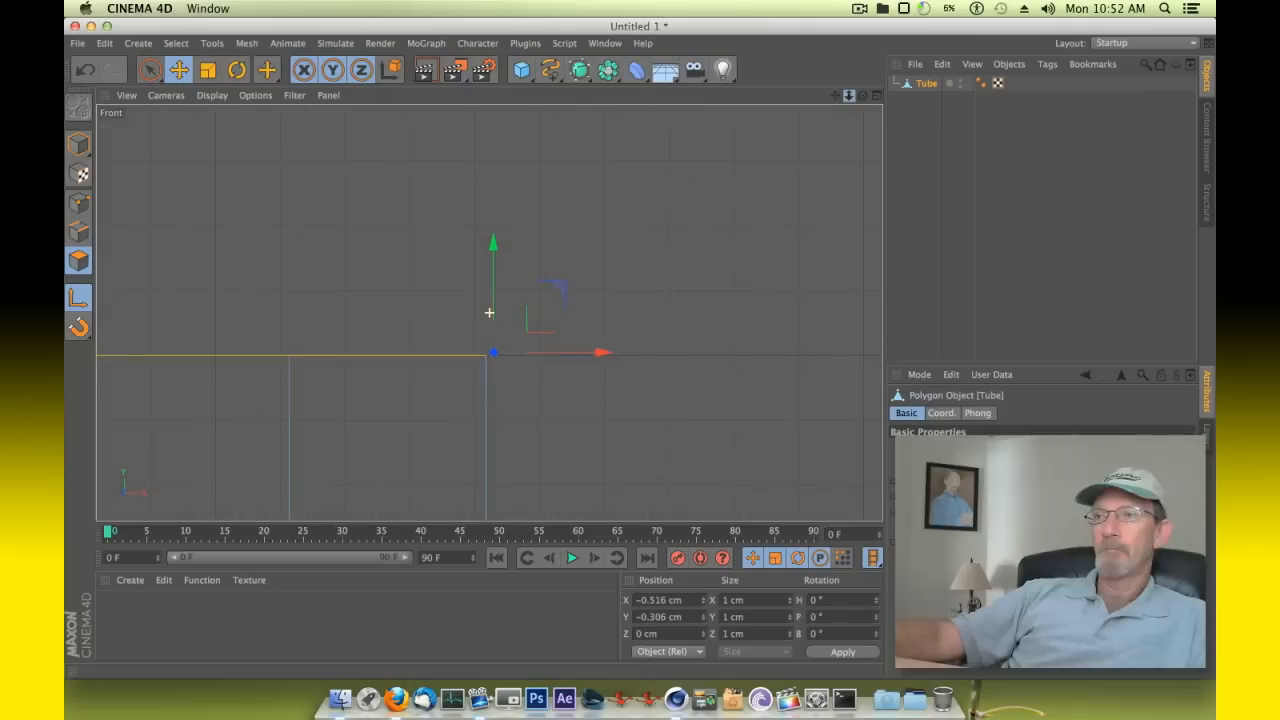
# Turn axis modification off in the perspective view and extrude the selected rim upward along Y to about 46.3 cm.
pyautogui.click(876, 96)
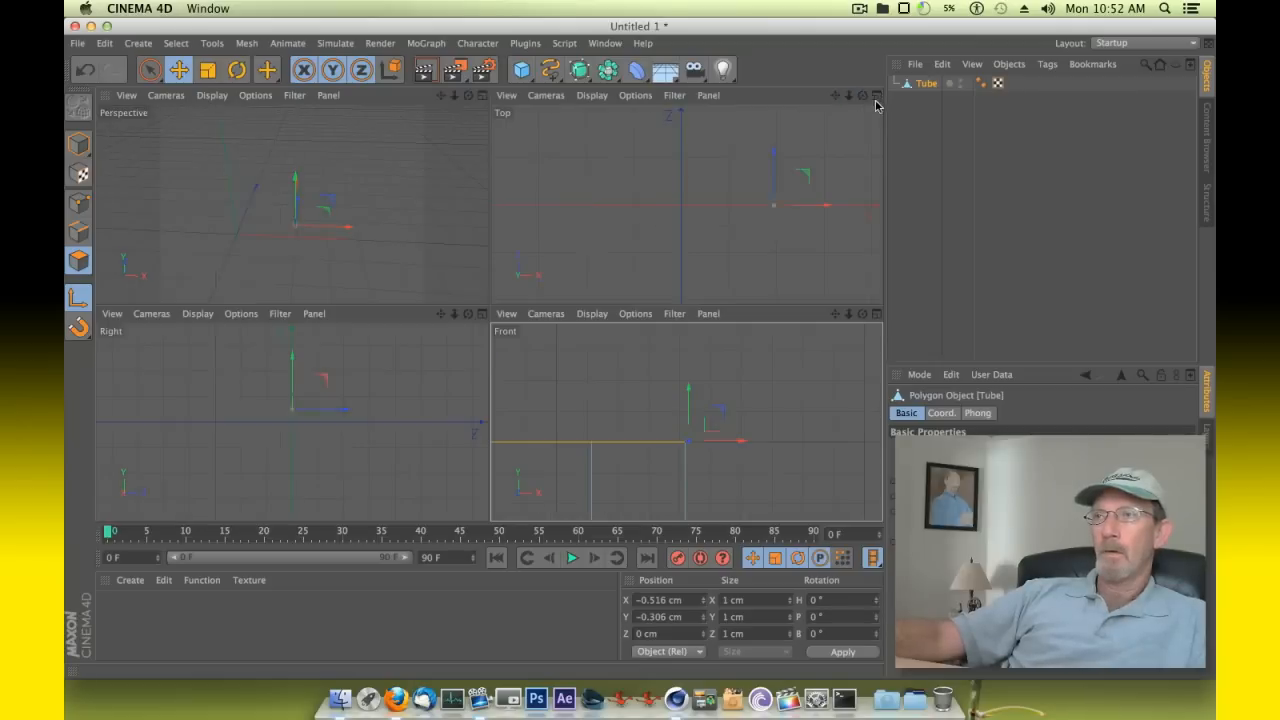
pyautogui.click(483, 97)
pyautogui.moveTo(862, 96); pyautogui.dragTo(470, 318)
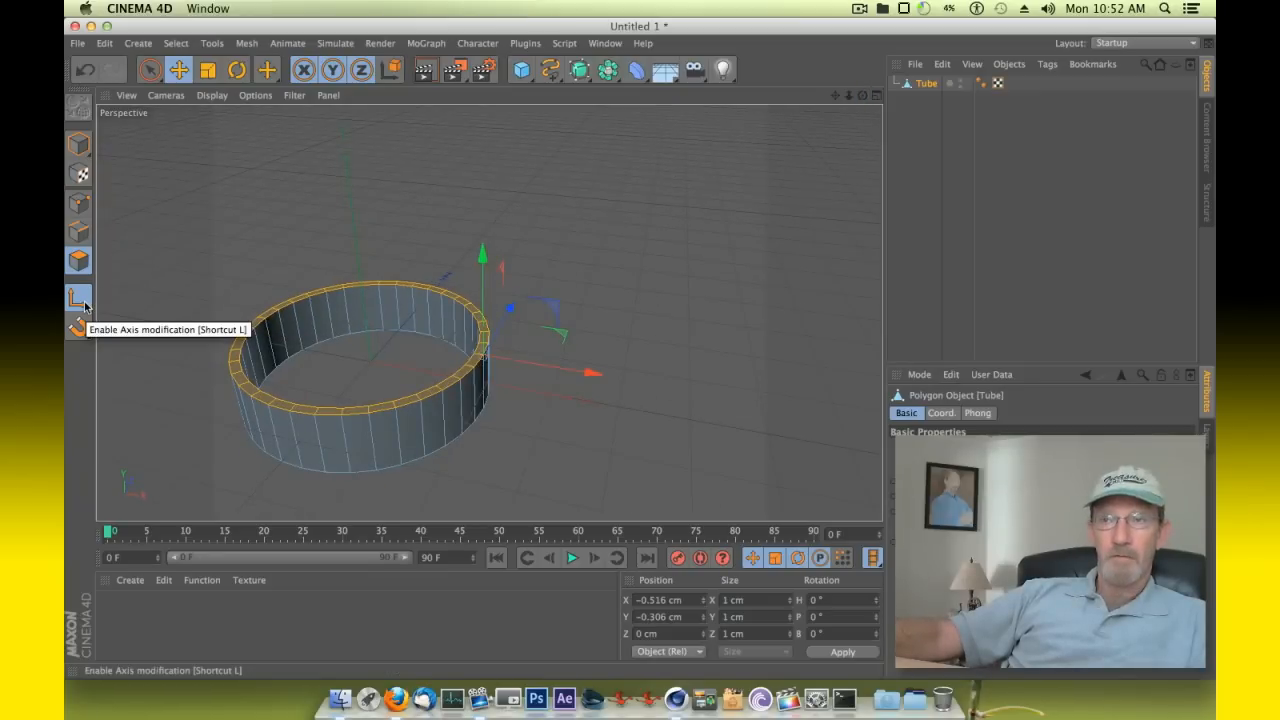
pyautogui.click(78, 145)
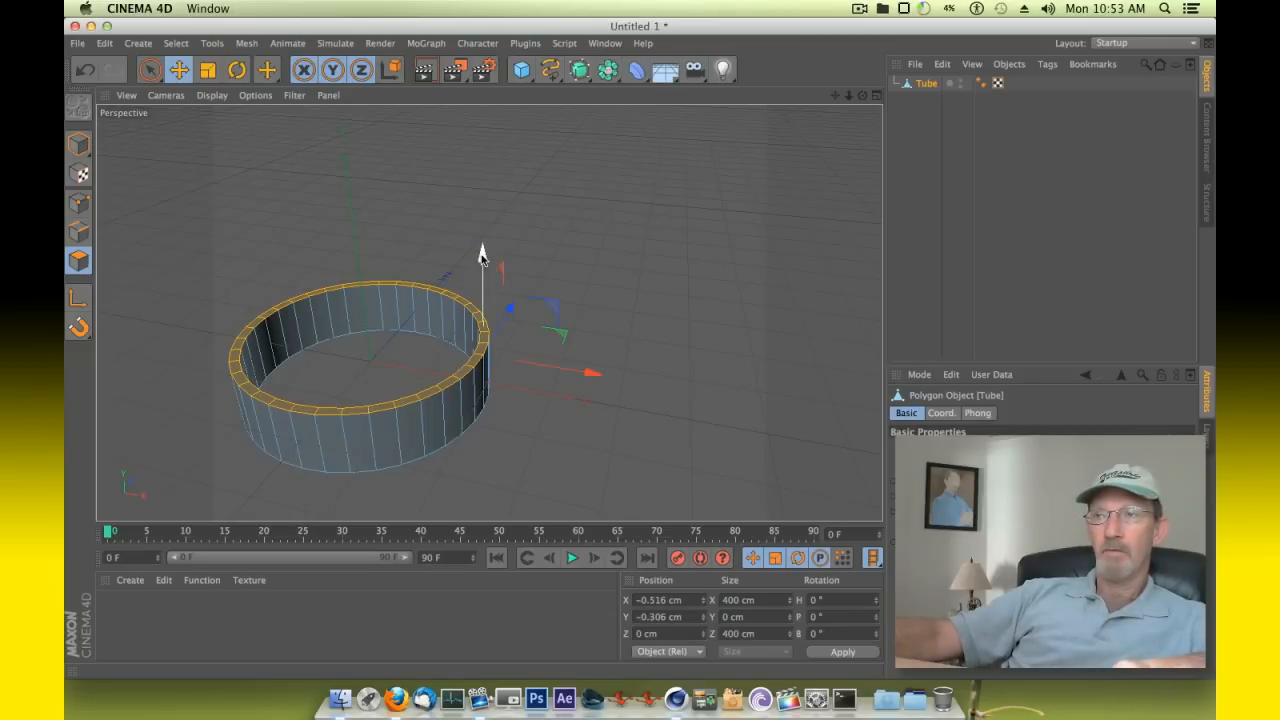
pyautogui.moveTo(480, 255); pyautogui.dragTo(480, 224)
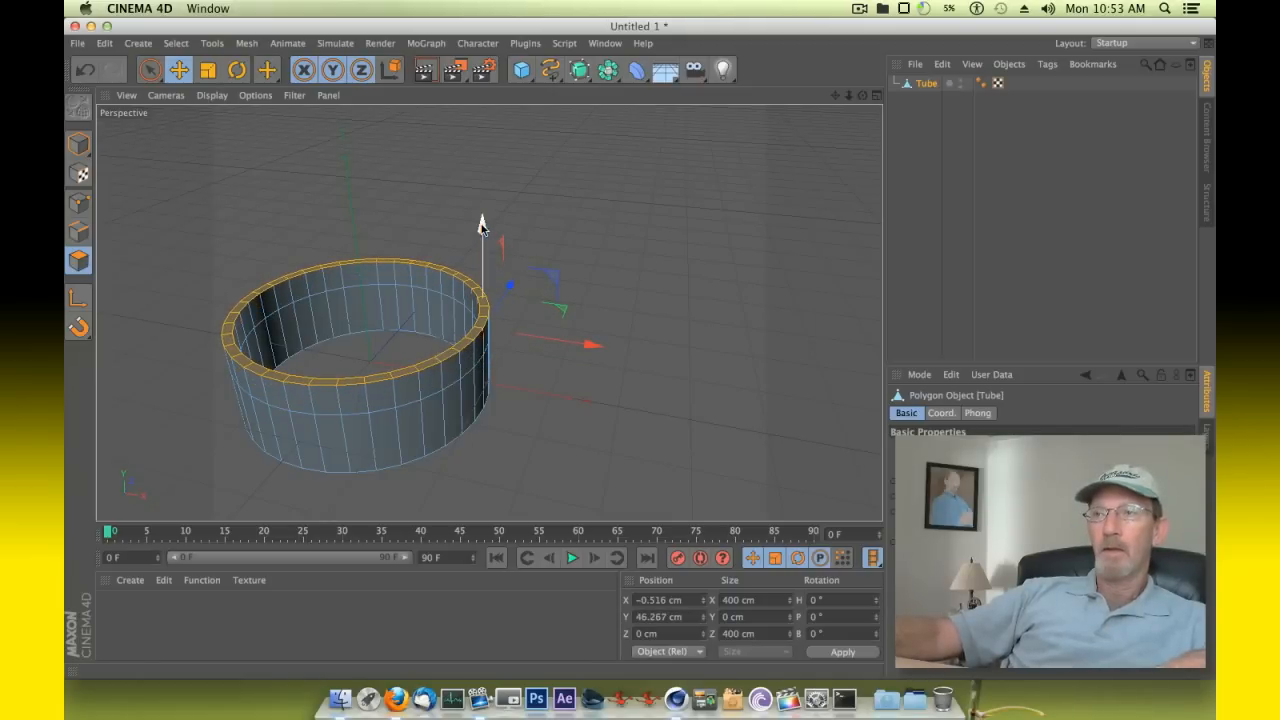
# Rotate-extrude the selected rim repeatedly in small increments around the Z axis at the tube's corner, forming a 90° elbow with a vertical opening.
pyautogui.moveTo(862, 96); pyautogui.dragTo(862, 122)
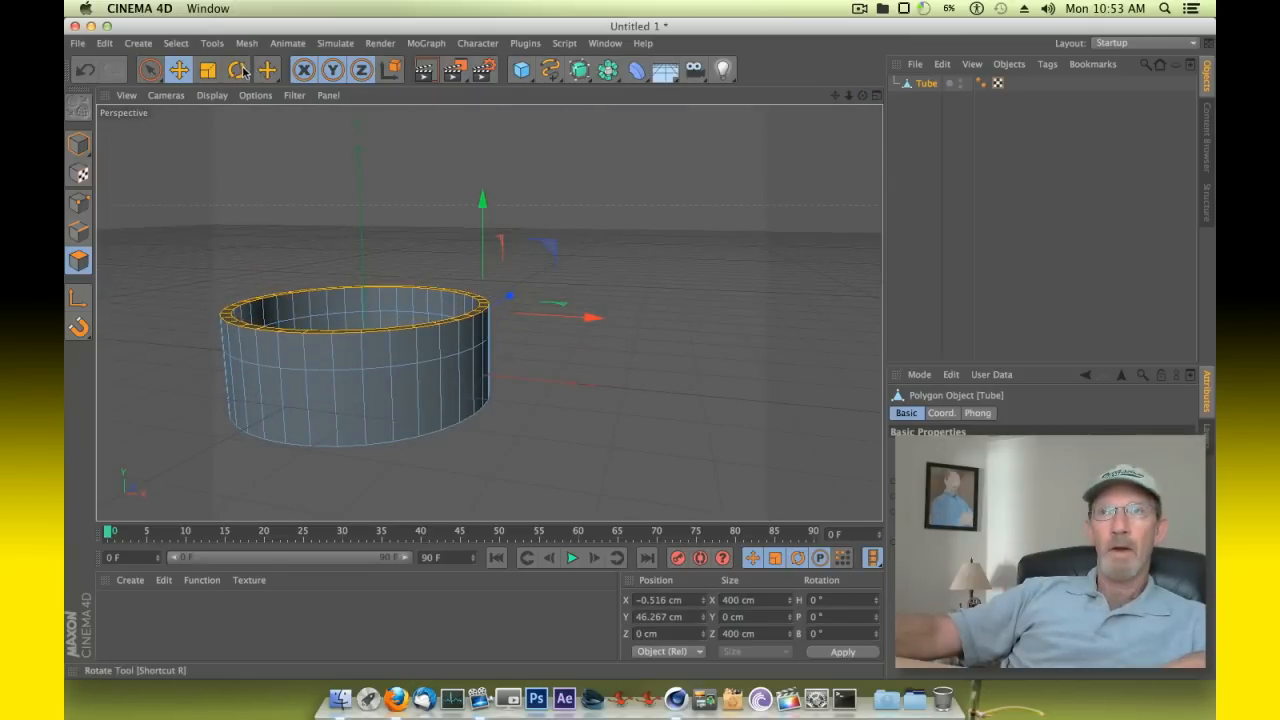
pyautogui.press('r')
pyautogui.moveTo(862, 96); pyautogui.dragTo(942, 74)
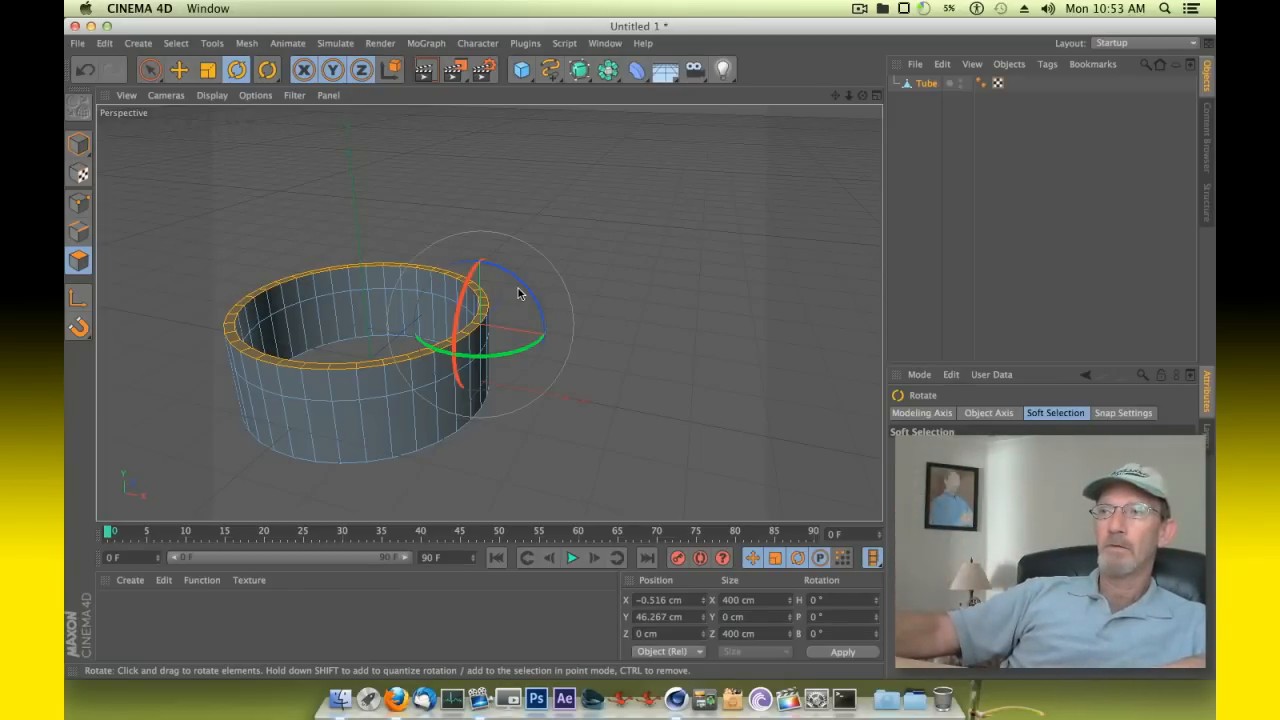
pyautogui.moveTo(525, 290); pyautogui.dragTo(547, 319)
pyautogui.moveTo(864, 96); pyautogui.dragTo(488, 311)
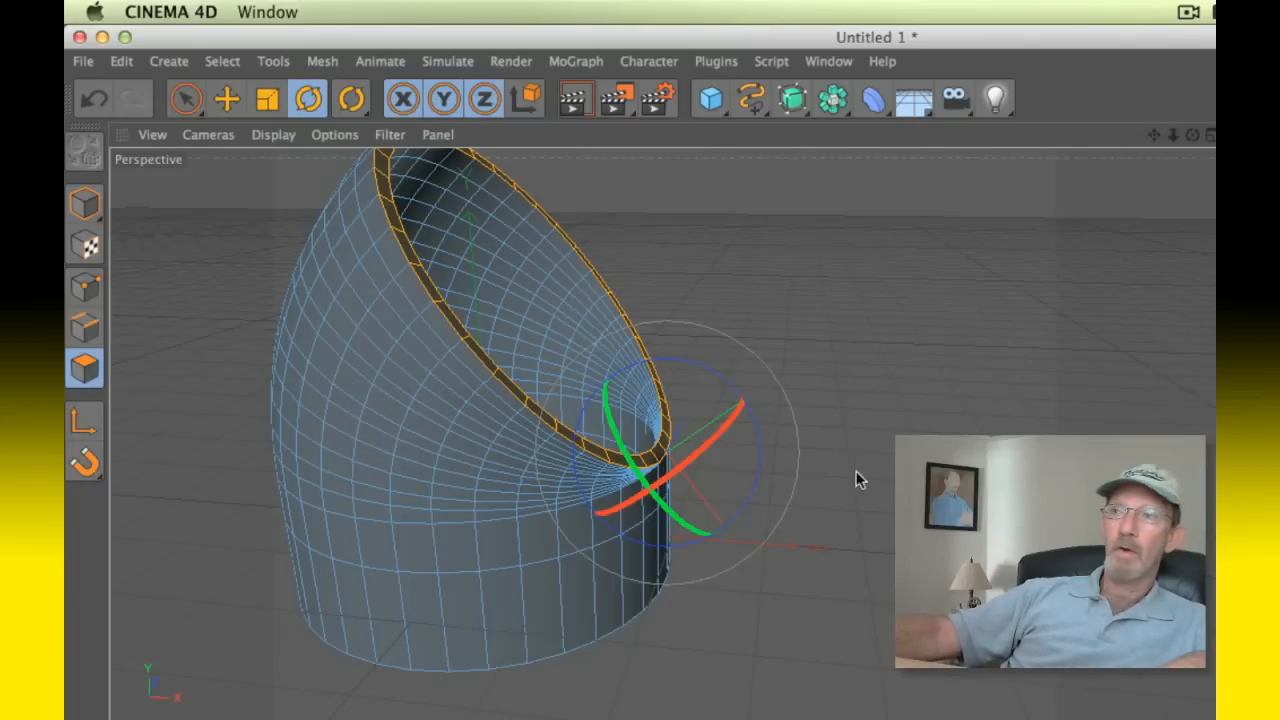
pyautogui.moveTo(762, 439); pyautogui.dragTo(761, 454)
pyautogui.moveTo(760, 453); pyautogui.dragTo(762, 470)
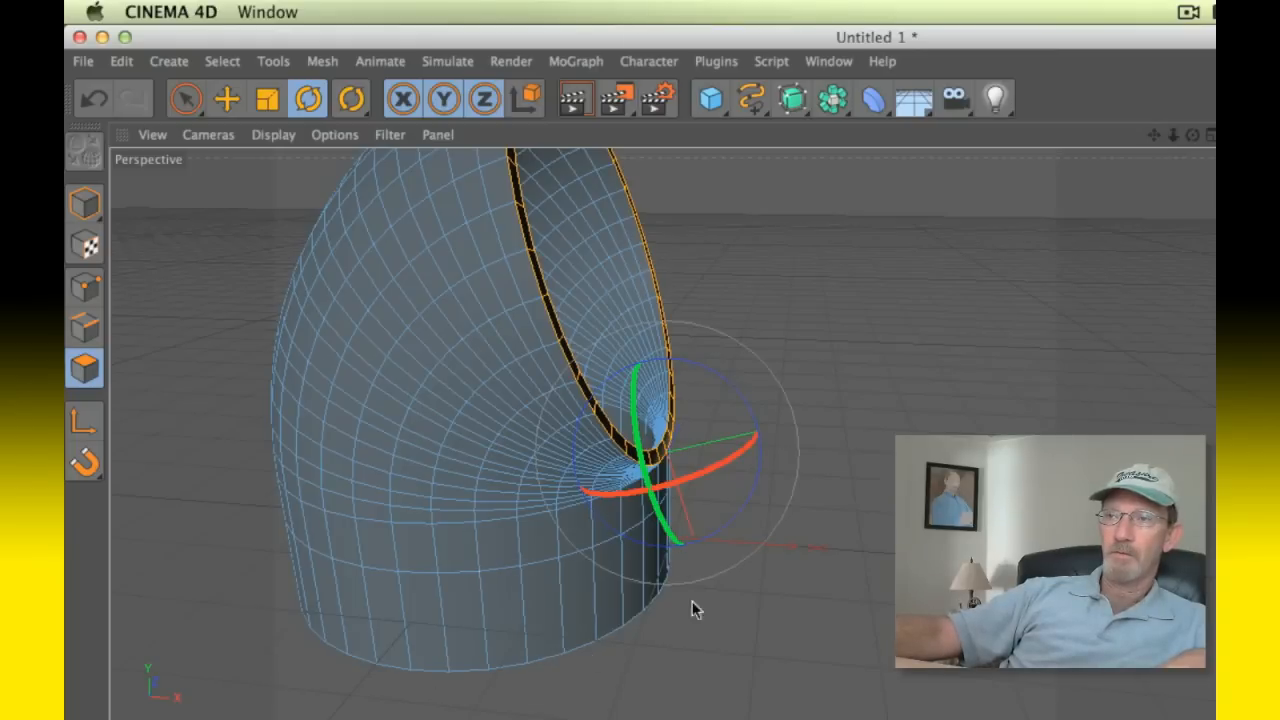
pyautogui.moveTo(757, 486)
pyautogui.mouseDown()
pyautogui.moveTo(757, 508)
pyautogui.moveTo(754, 492)
pyautogui.mouseUp()
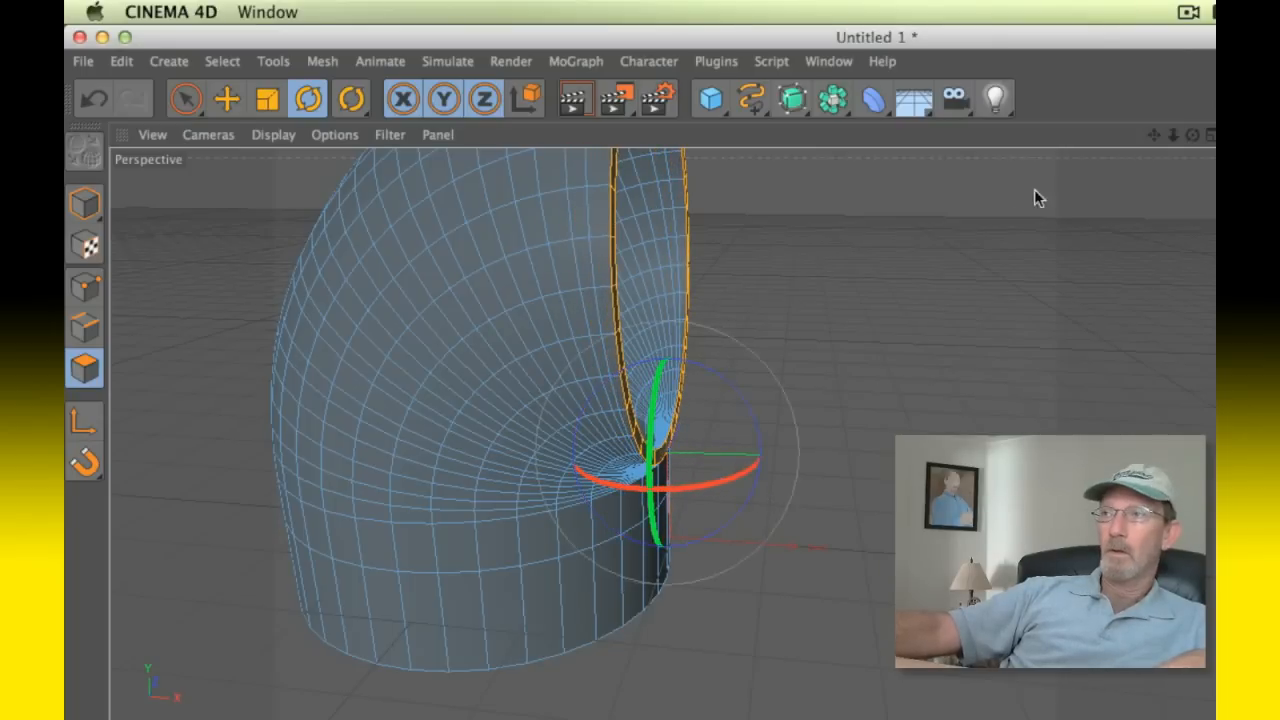
pyautogui.moveTo(1192, 135); pyautogui.dragTo(1192, 135)
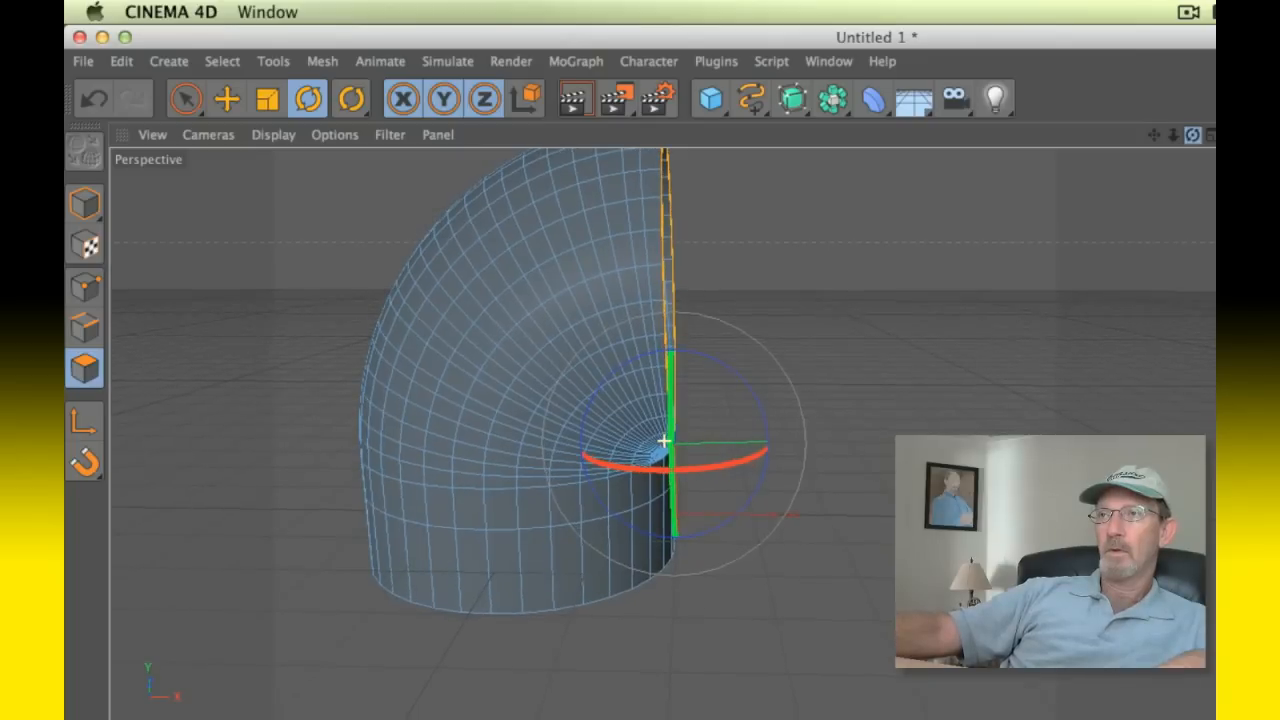
pyautogui.moveTo(1174, 136); pyautogui.dragTo(1154, 136)
pyautogui.moveTo(756, 508); pyautogui.dragTo(756, 518)
pyautogui.moveTo(1173, 136); pyautogui.dragTo(1173, 136)
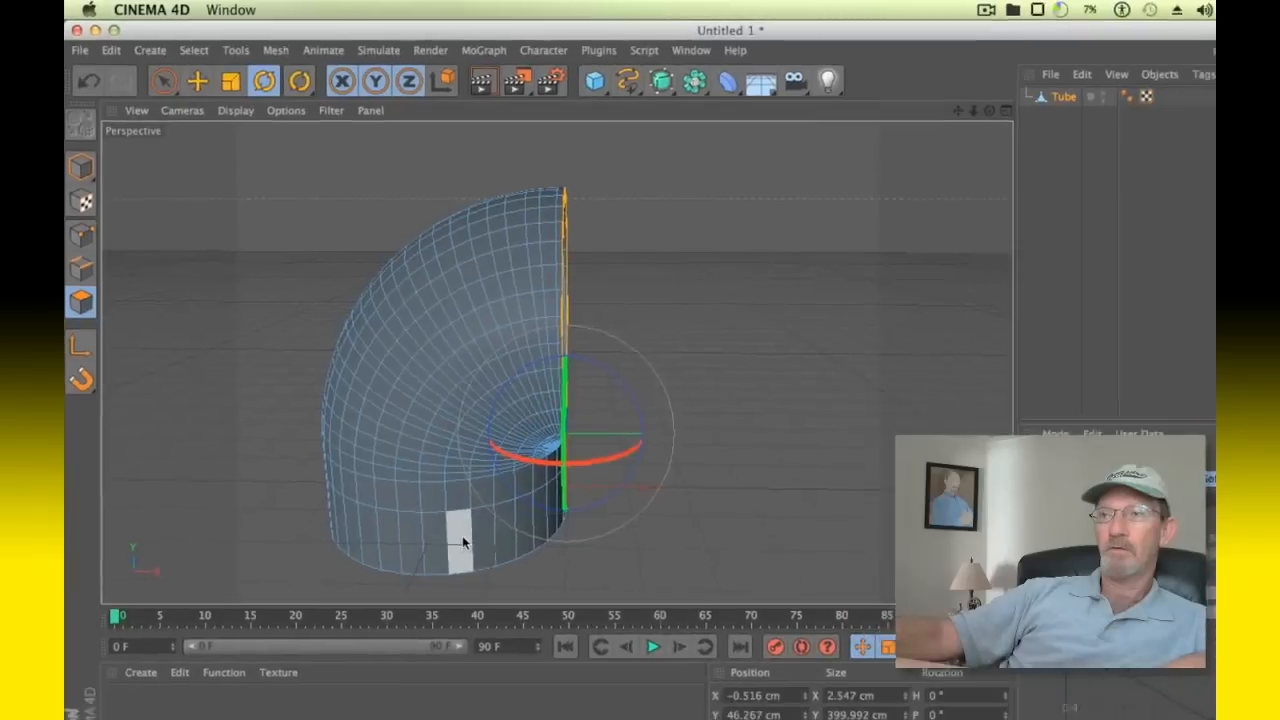
# Extrude the elbow's vertical rim straight outward with the Move tool, to about X 114.5 cm.
pyautogui.click(180, 71)
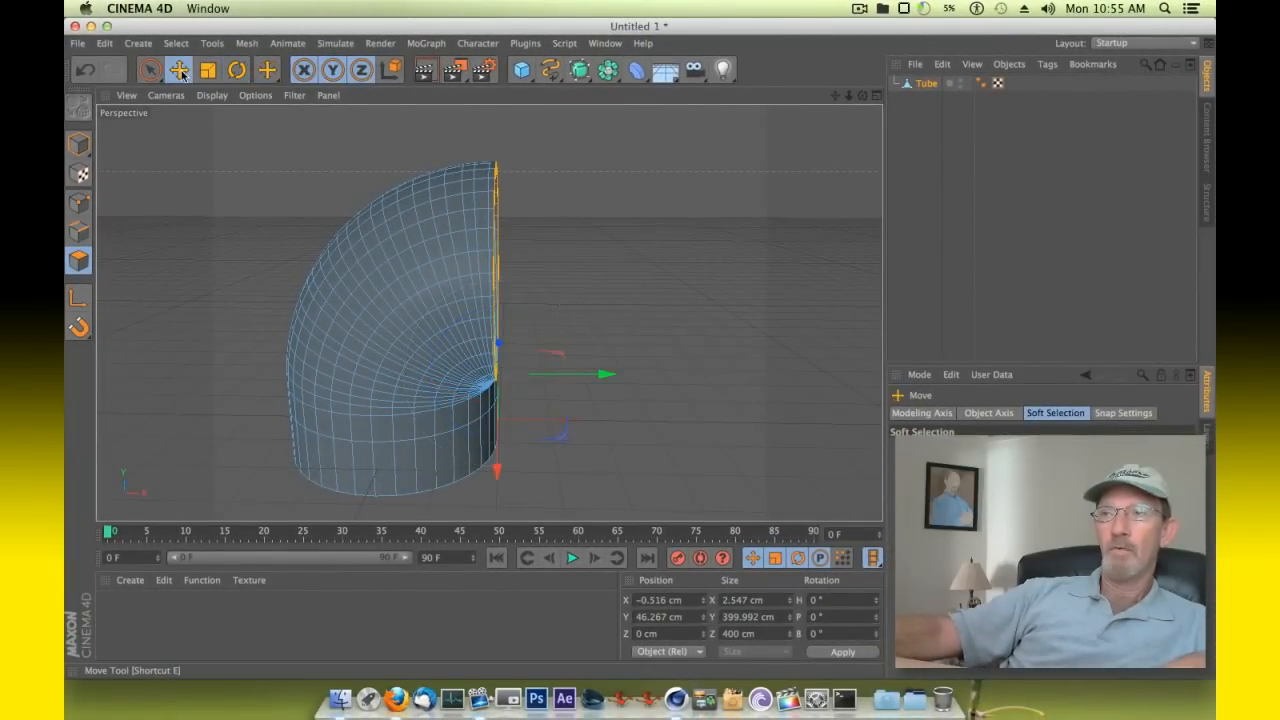
pyautogui.moveTo(601, 373); pyautogui.dragTo(668, 389)
pyautogui.moveTo(863, 96); pyautogui.dragTo(432, 100)
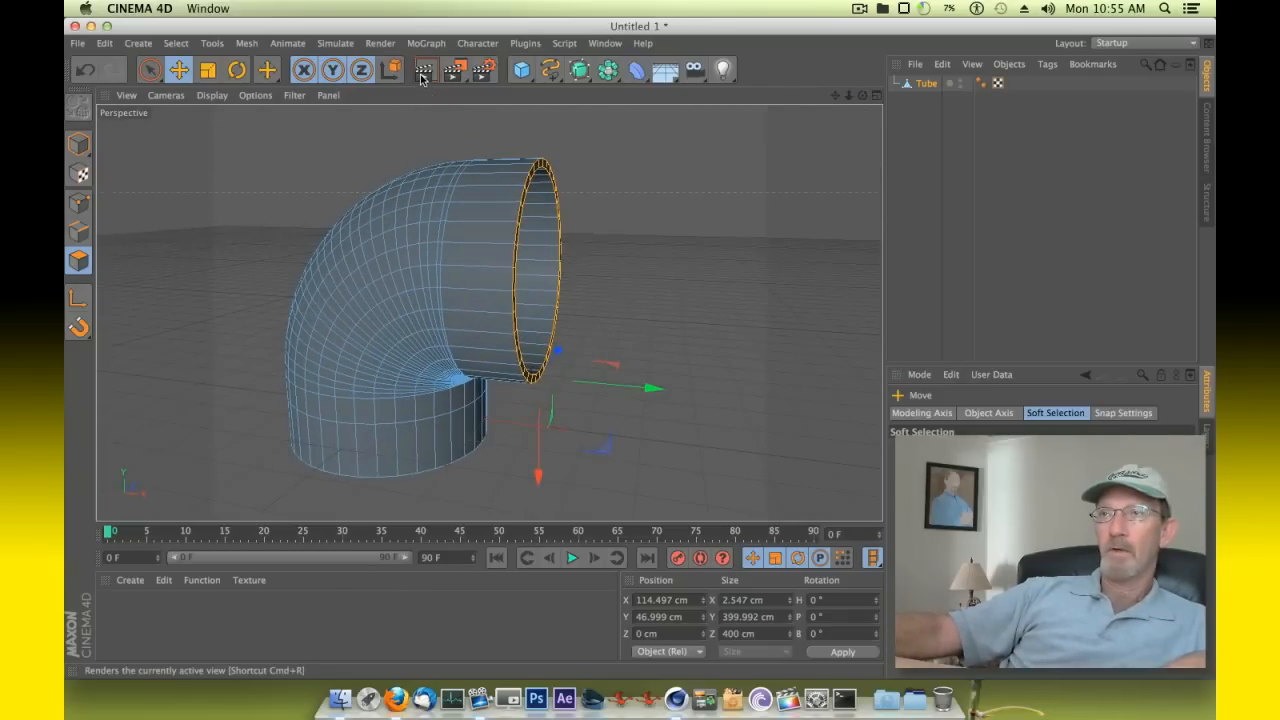
# Render the perspective view, and inspect the elbow's opening in model mode with nothing selected.
pyautogui.click(421, 78)
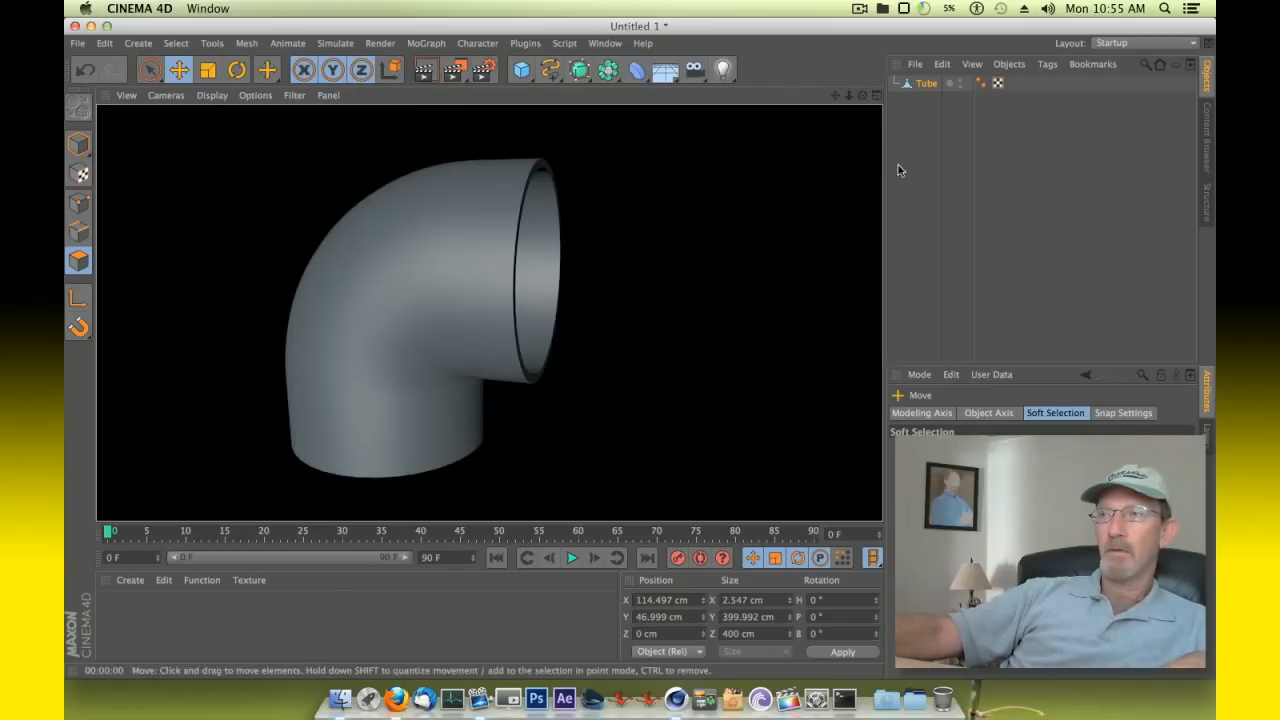
pyautogui.moveTo(864, 98); pyautogui.dragTo(820, 94)
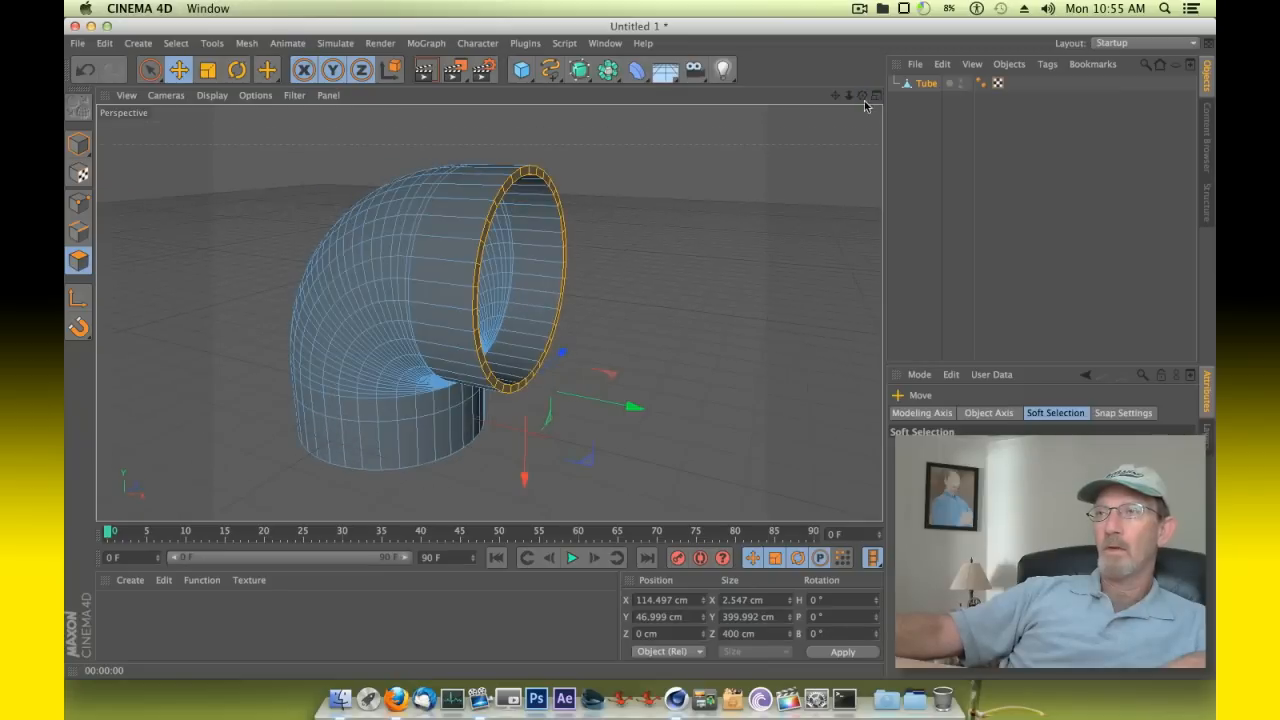
pyautogui.click(155, 181)
pyautogui.click(78, 143)
pyautogui.click(151, 181)
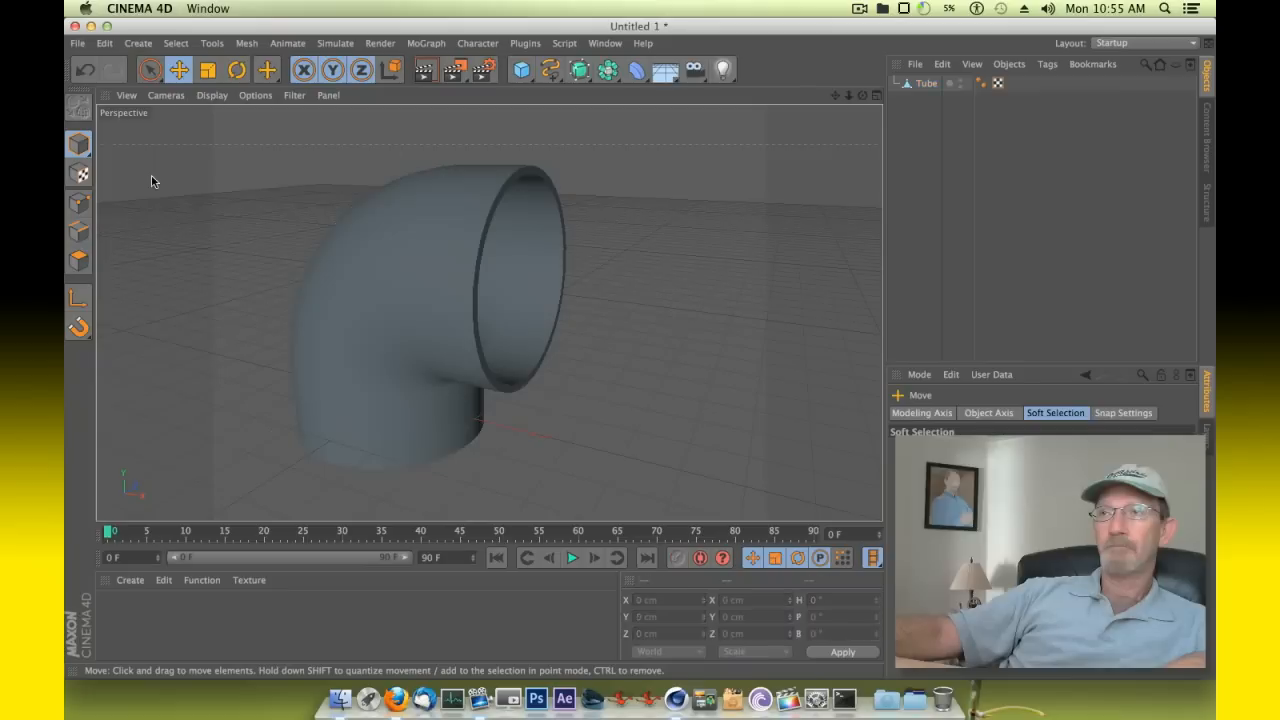
# Add a tube primitive at the elbow's lower opening and shrink it to about 353 cm in diameter and 82 cm high.
pyautogui.click(530, 73)
pyautogui.click(852, 150)
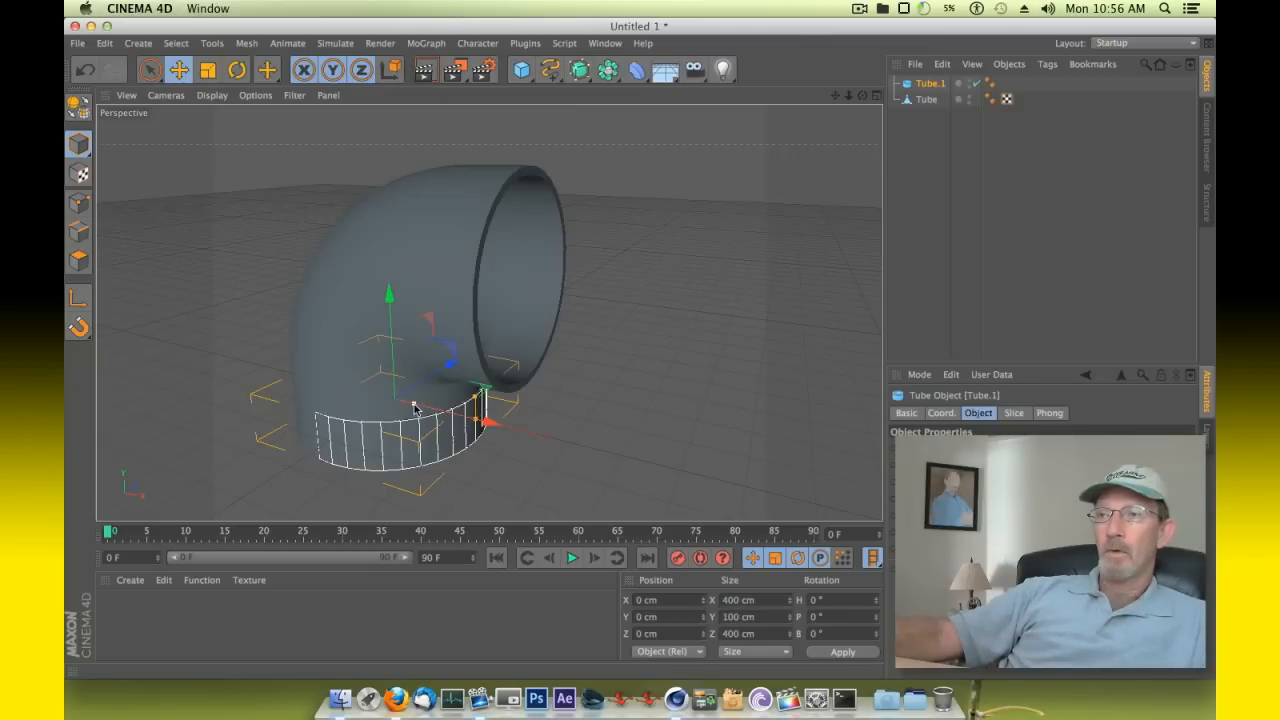
pyautogui.moveTo(478, 421); pyautogui.dragTo(474, 422)
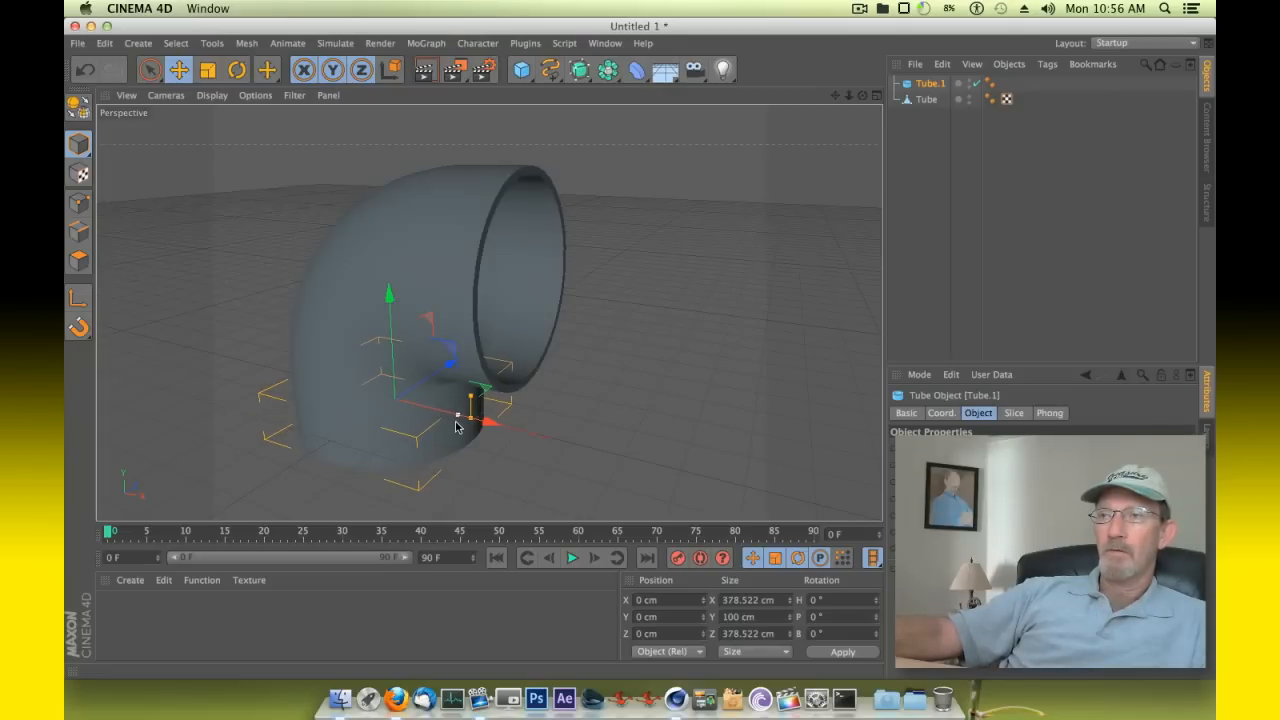
pyautogui.keyDown('alt'); pyautogui.moveTo(458, 427); pyautogui.dragTo(488, 312); pyautogui.keyUp('alt')
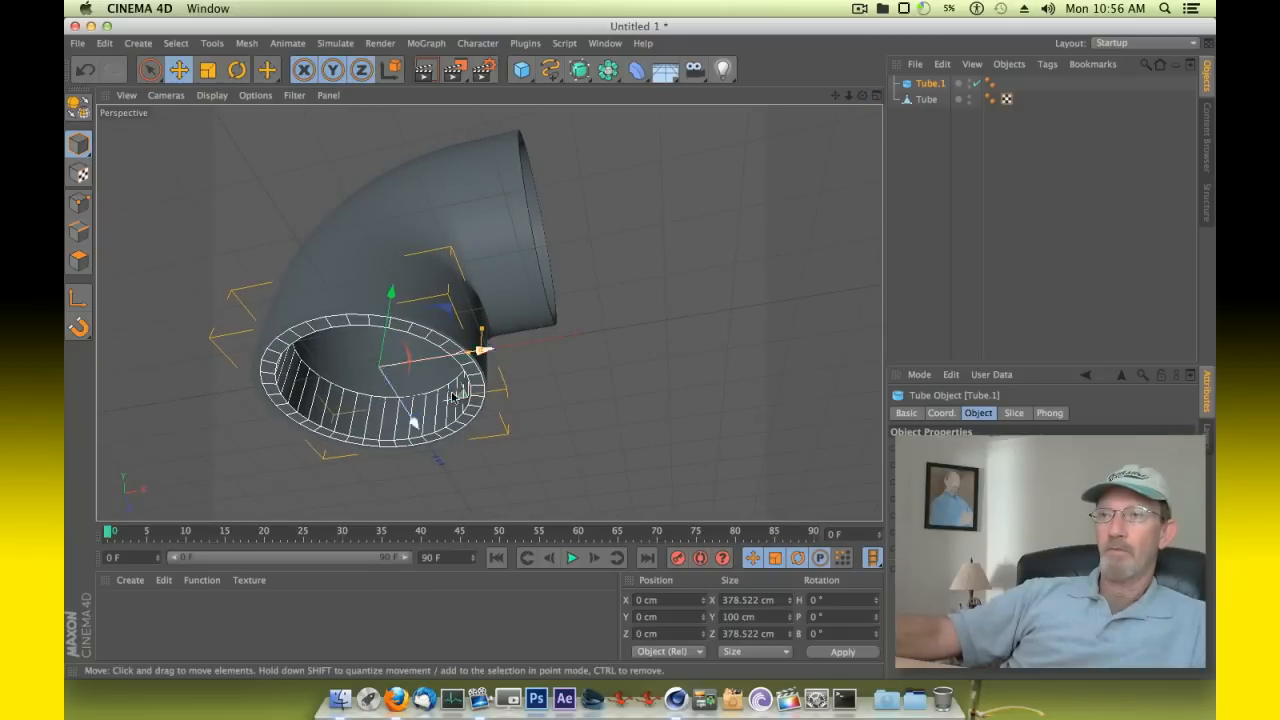
pyautogui.moveTo(396, 292); pyautogui.dragTo(472, 444)
pyautogui.moveTo(481, 373); pyautogui.dragTo(474, 397)
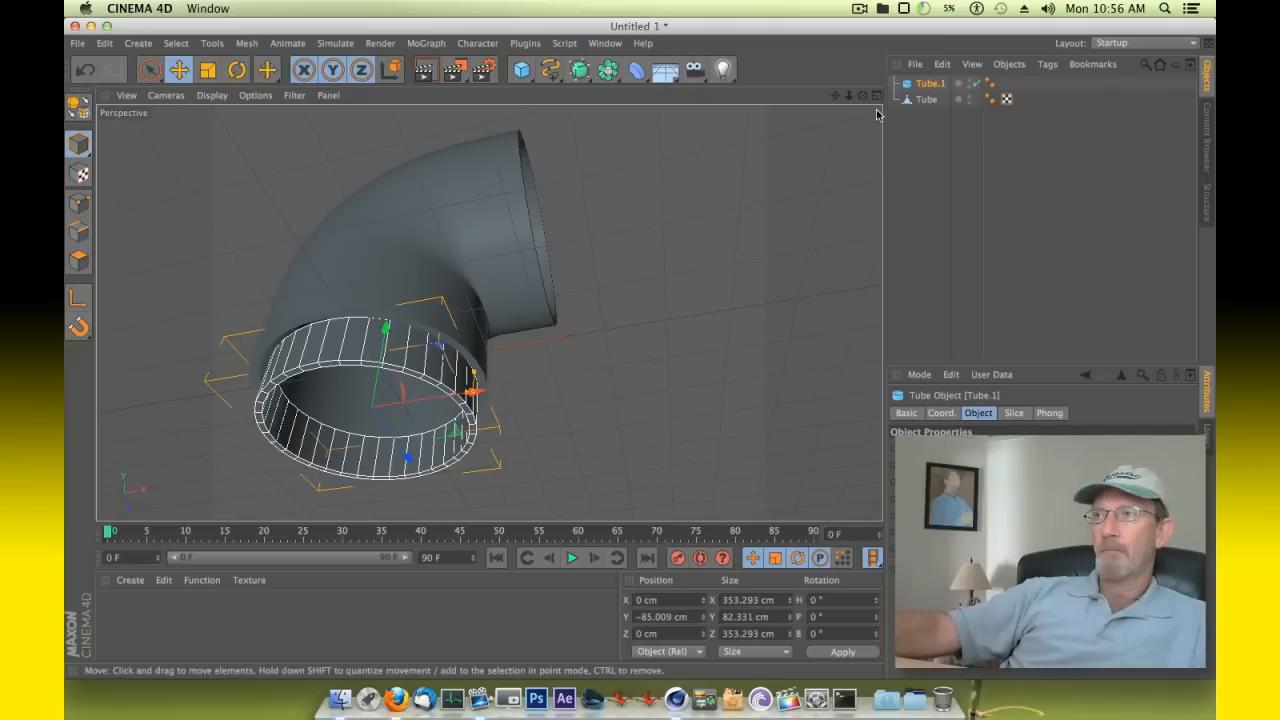
# Lower the new tube below the elbow to Y about -256 cm and lengthen it to about 556 cm.
pyautogui.moveTo(385, 328); pyautogui.dragTo(371, 414)
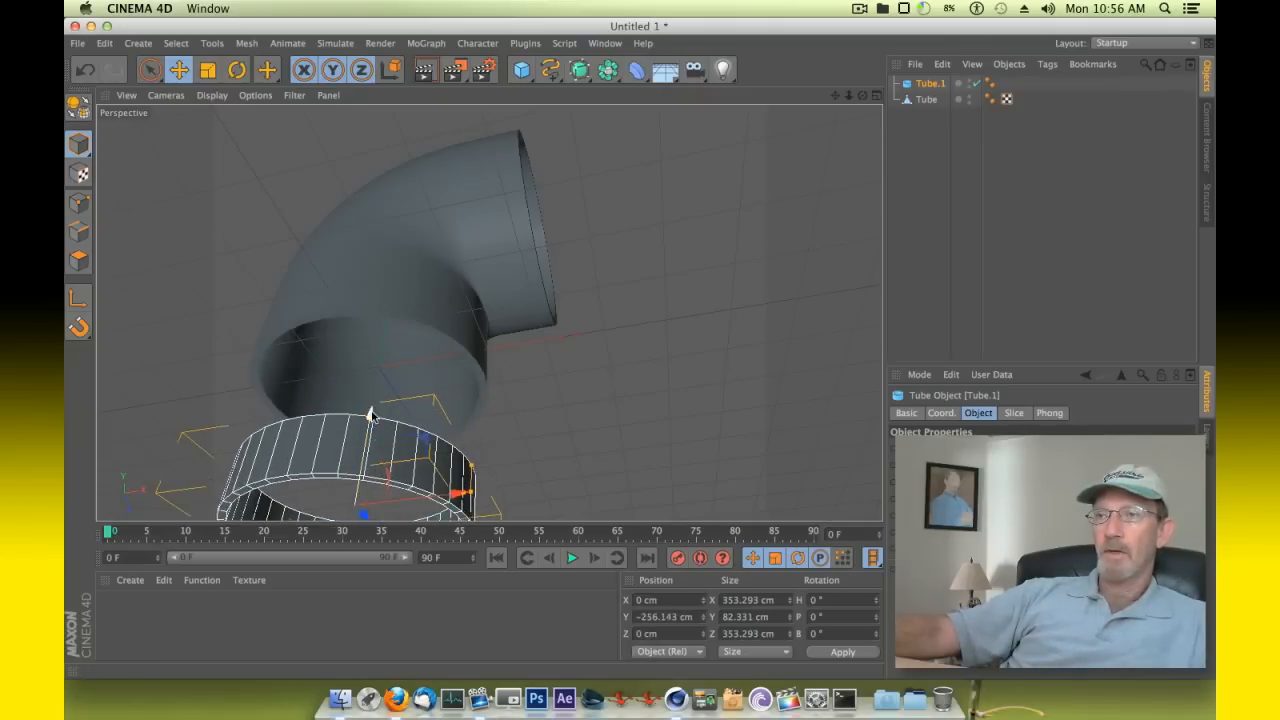
pyautogui.moveTo(862, 95); pyautogui.dragTo(790, 145)
pyautogui.moveTo(488, 312); pyautogui.dragTo(565, 433)
pyautogui.moveTo(463, 503); pyautogui.dragTo(470, 535)
pyautogui.moveTo(853, 96); pyautogui.dragTo(779, 141)
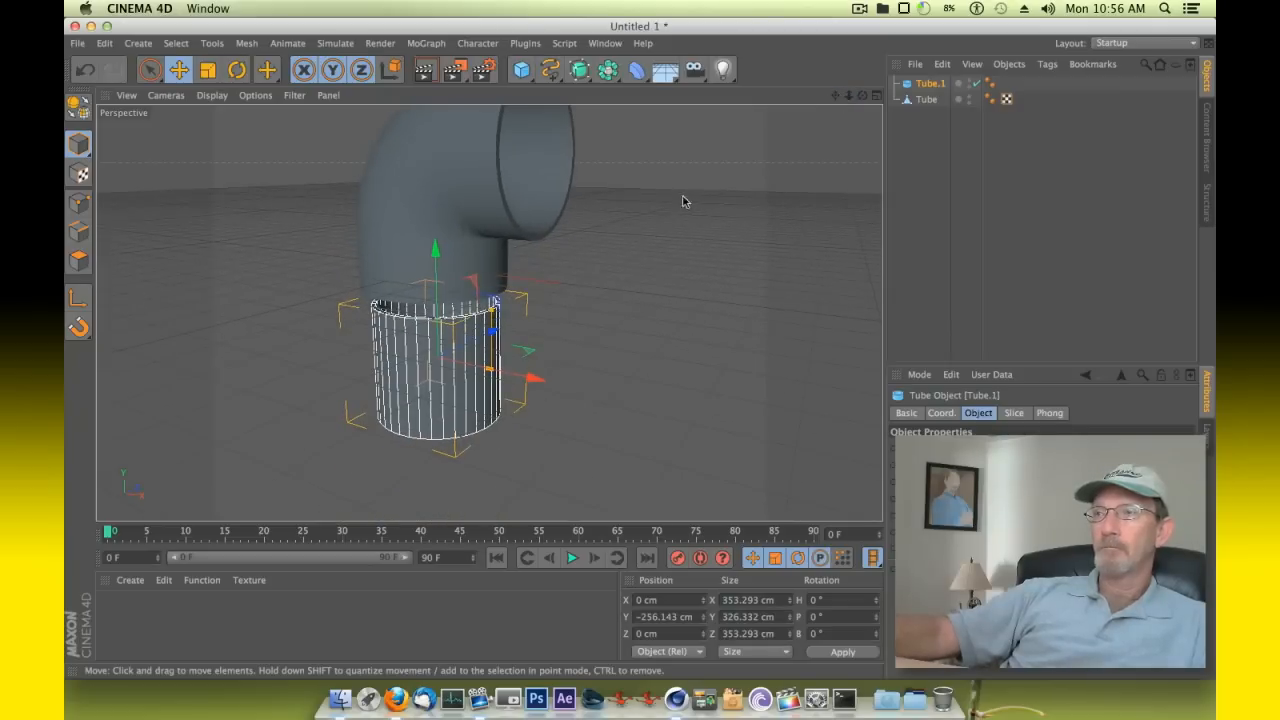
pyautogui.moveTo(494, 302); pyautogui.dragTo(491, 268)
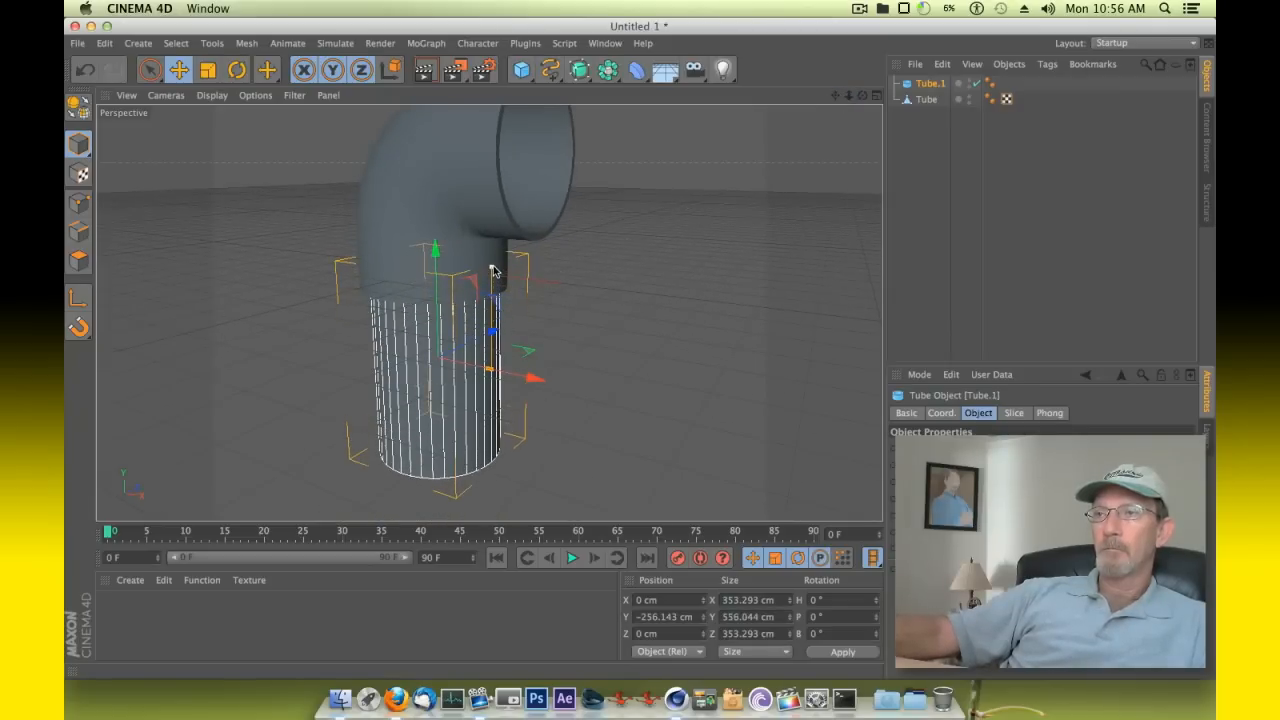
# Render the perspective view from below to check how the pipe fits inside the elbow.
pyautogui.moveTo(863, 96); pyautogui.dragTo(901, 40)
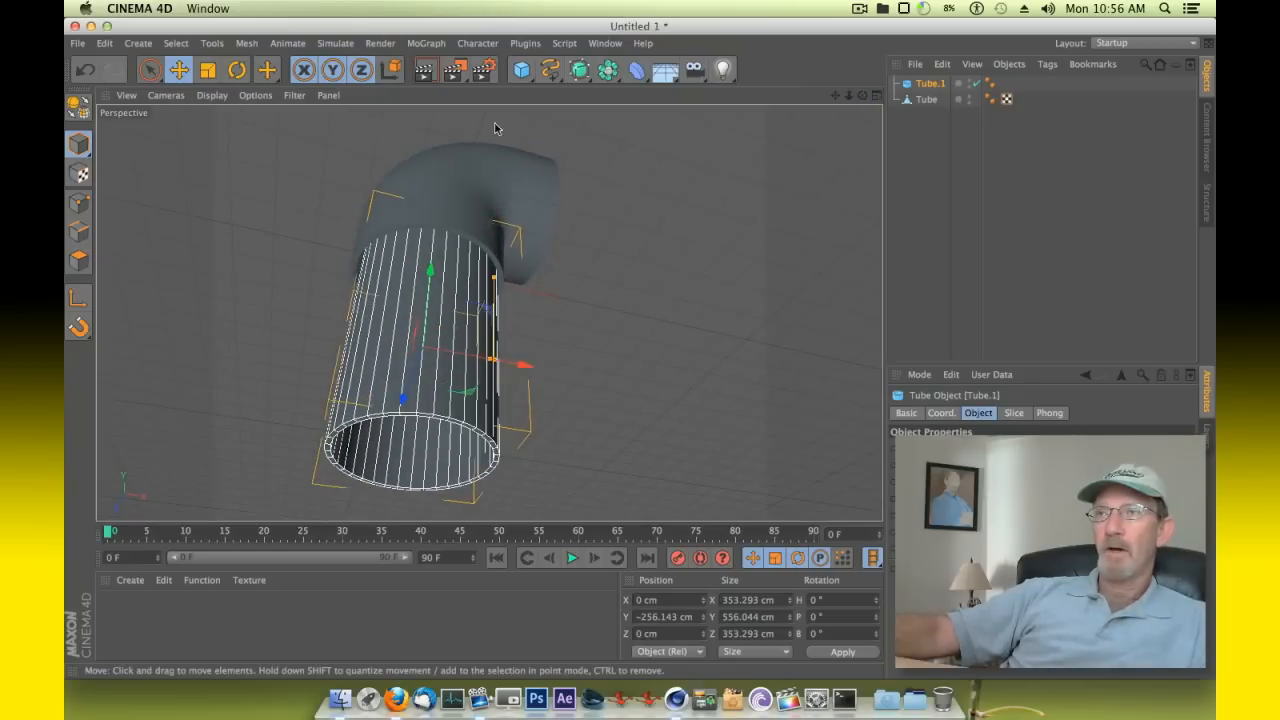
pyautogui.click(424, 72)
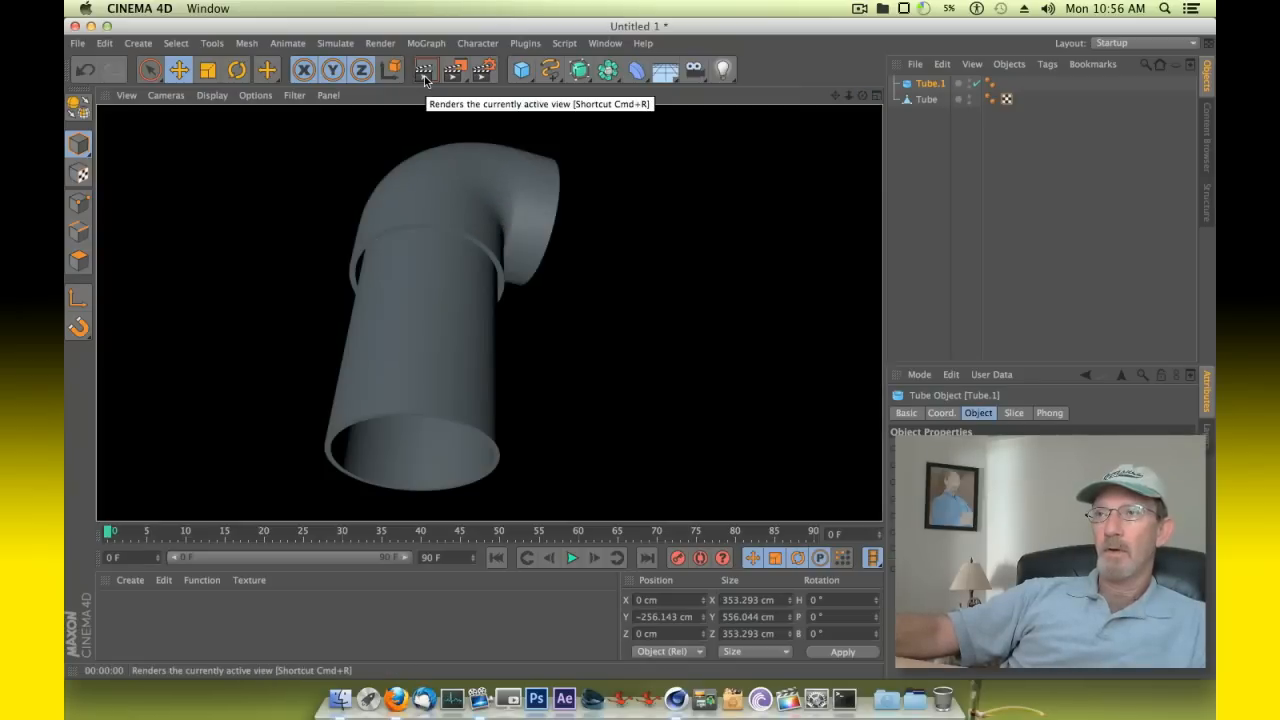
pyautogui.click(458, 425)
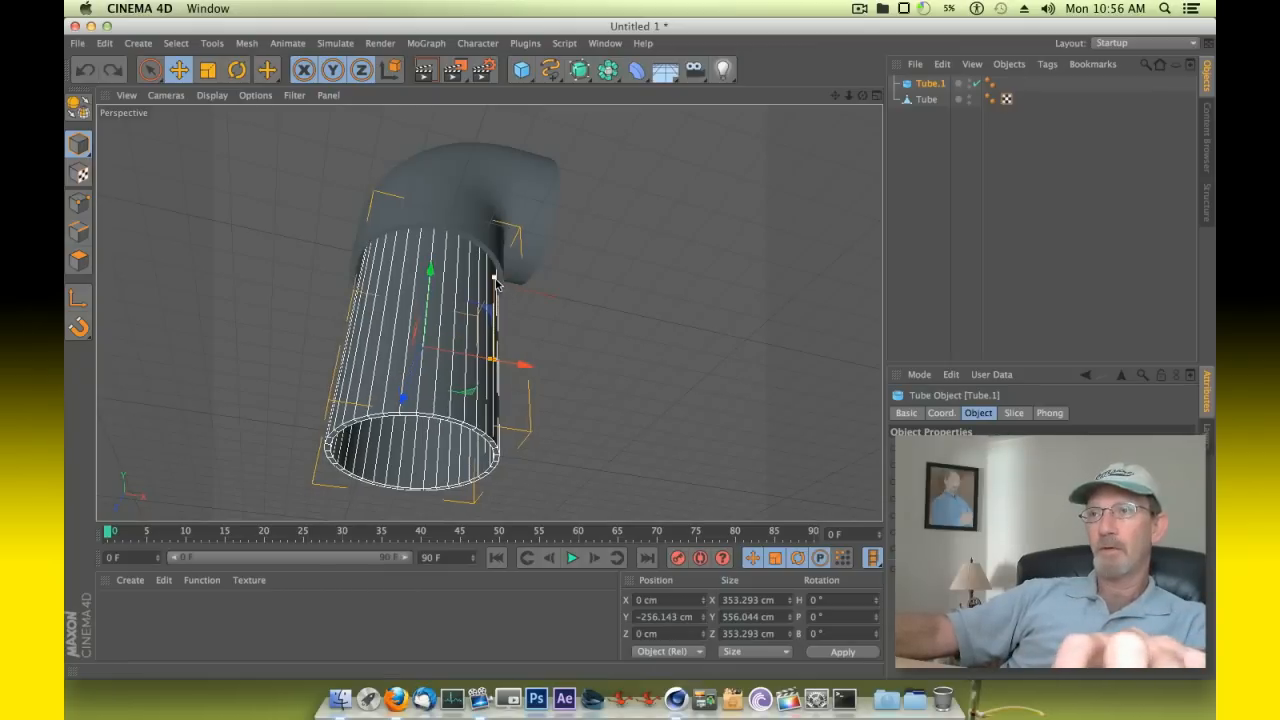
# Lower the pipe to Y about -436 cm and enlarge it to about 374 cm in diameter and 560 cm long.
pyautogui.moveTo(497, 282); pyautogui.dragTo(423, 329)
pyautogui.moveTo(863, 98); pyautogui.dragTo(860, 212)
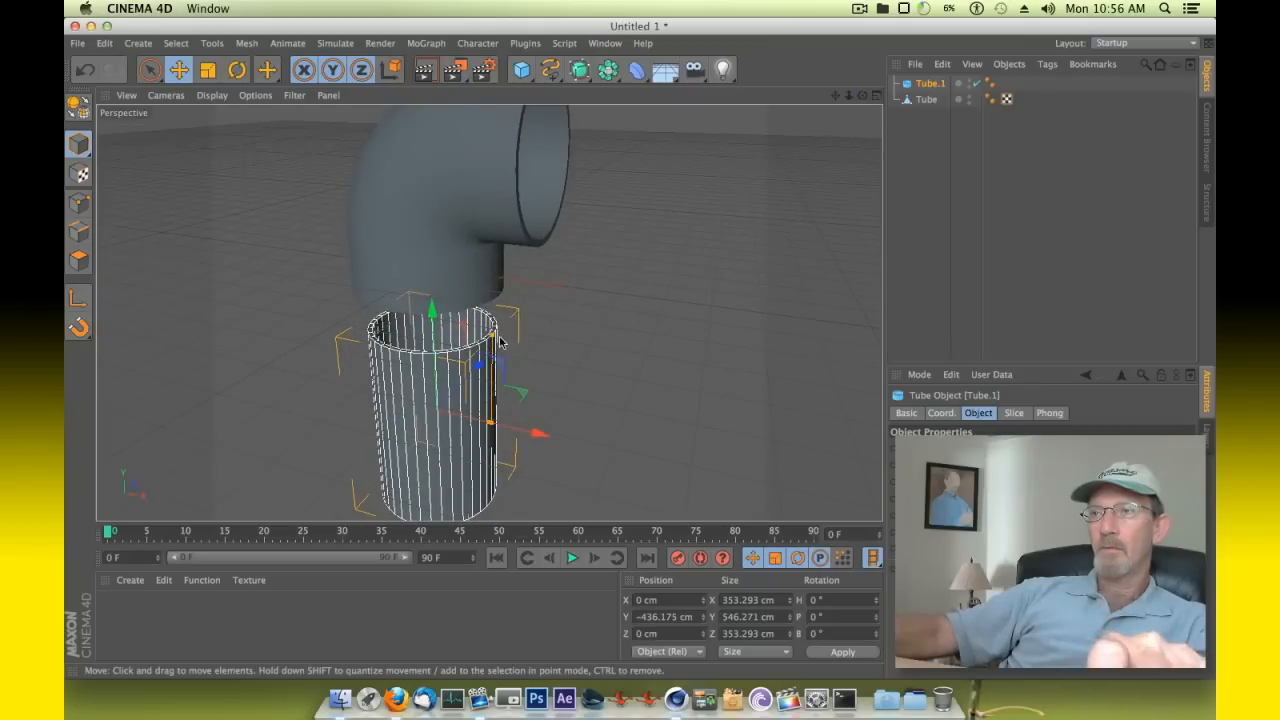
pyautogui.moveTo(497, 341); pyautogui.dragTo(507, 367)
pyautogui.moveTo(490, 428); pyautogui.dragTo(518, 402)
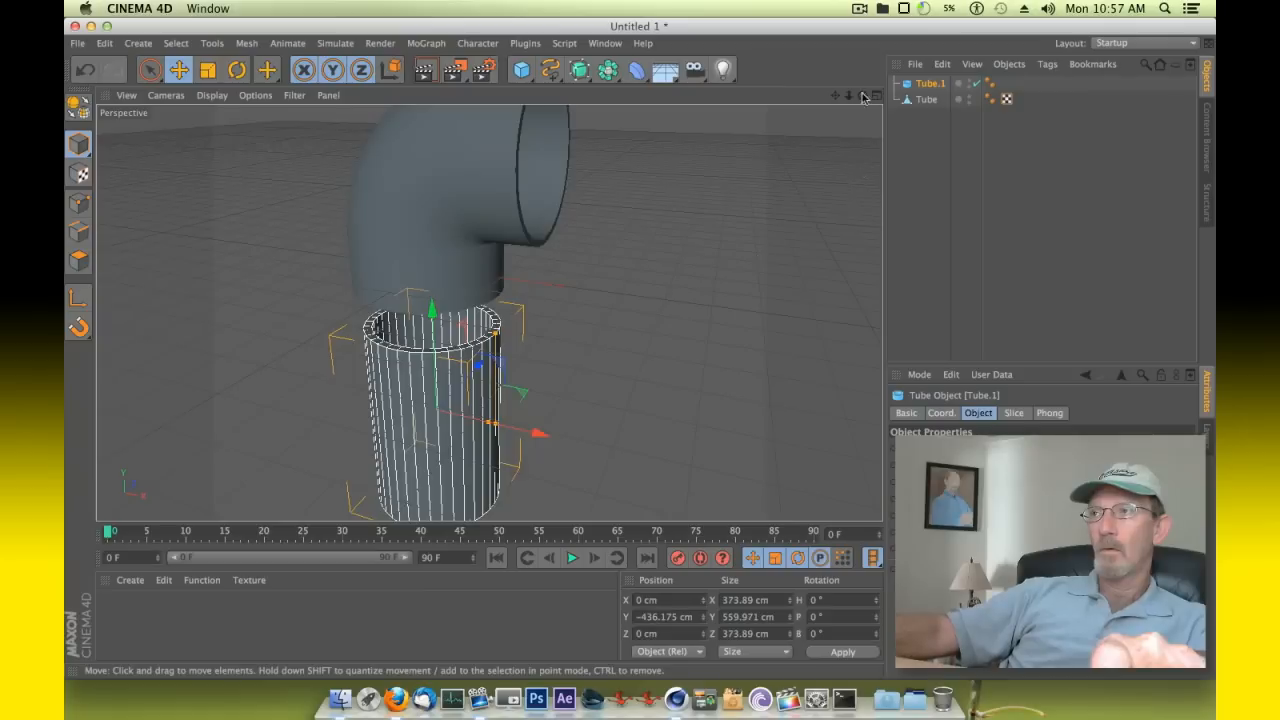
# Raise the pipe into the elbow's lower opening at Y about -318 cm and render the perspective view.
pyautogui.moveTo(863, 96); pyautogui.dragTo(873, 48)
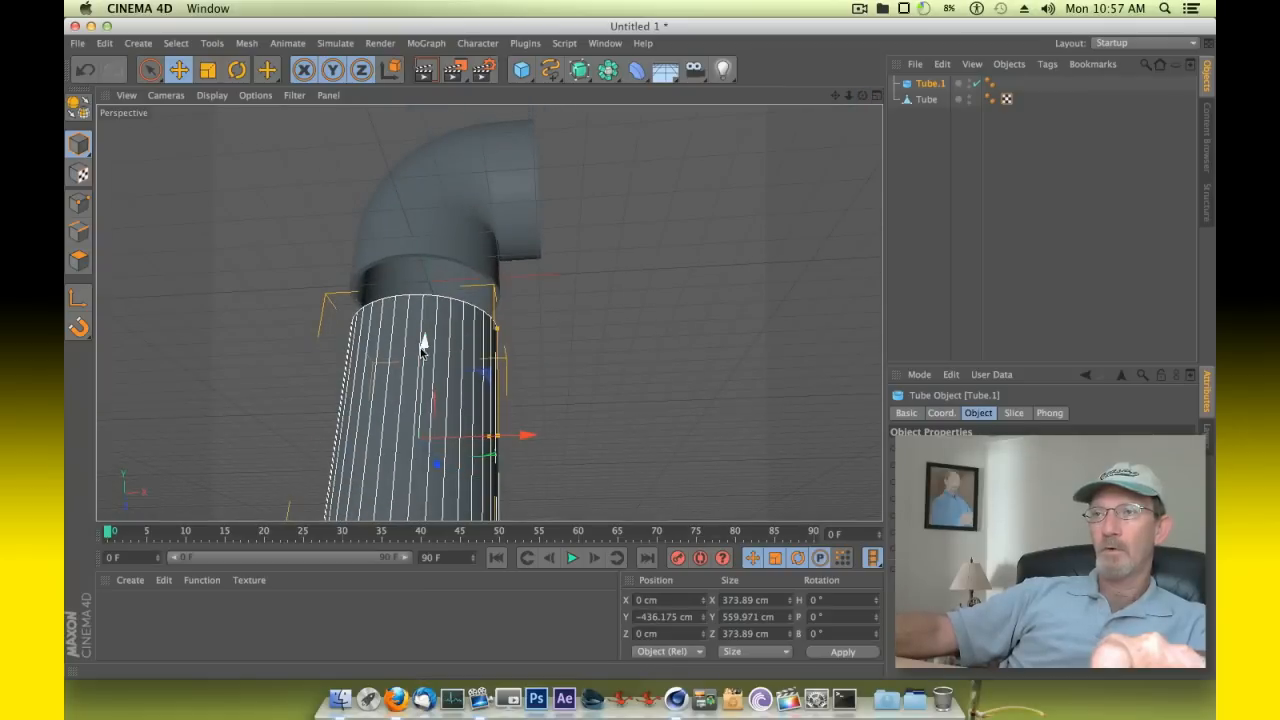
pyautogui.moveTo(422, 343); pyautogui.dragTo(425, 300)
pyautogui.click(430, 75)
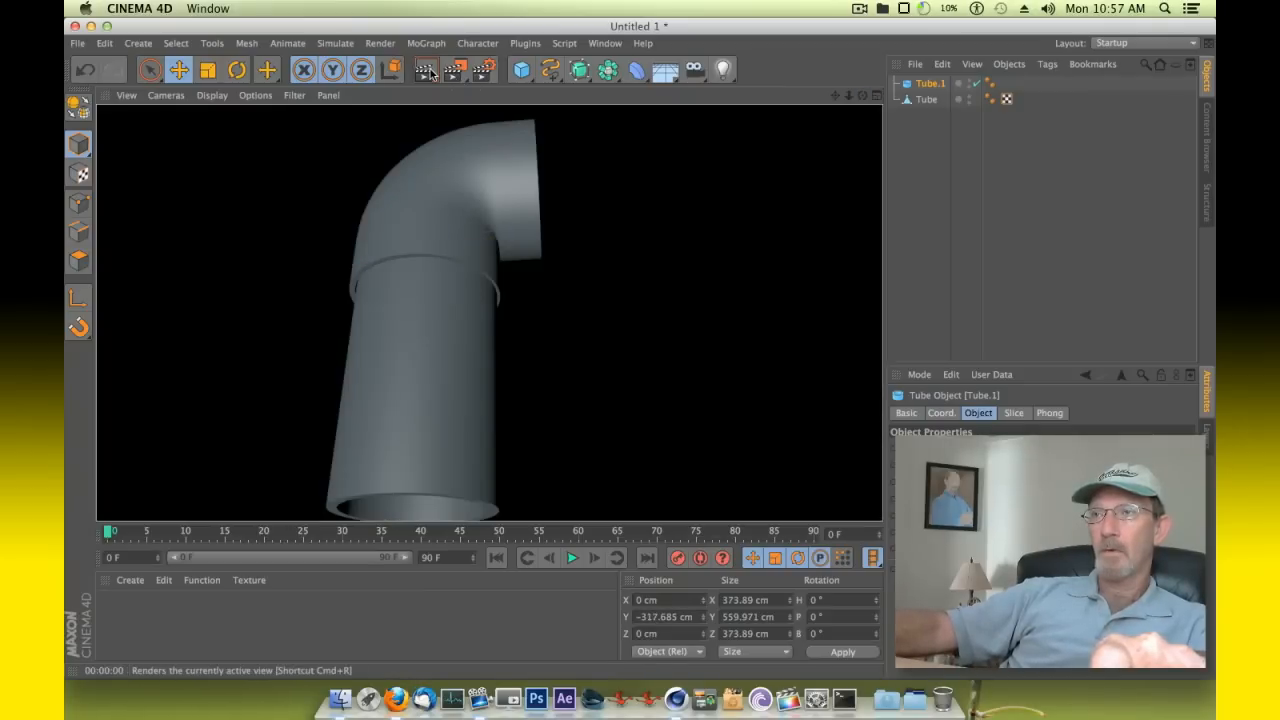
pyautogui.moveTo(864, 97)
pyautogui.mouseDown()
pyautogui.moveTo(800, 125)
pyautogui.moveTo(820, 130)
pyautogui.moveTo(864, 99)
pyautogui.mouseUp()
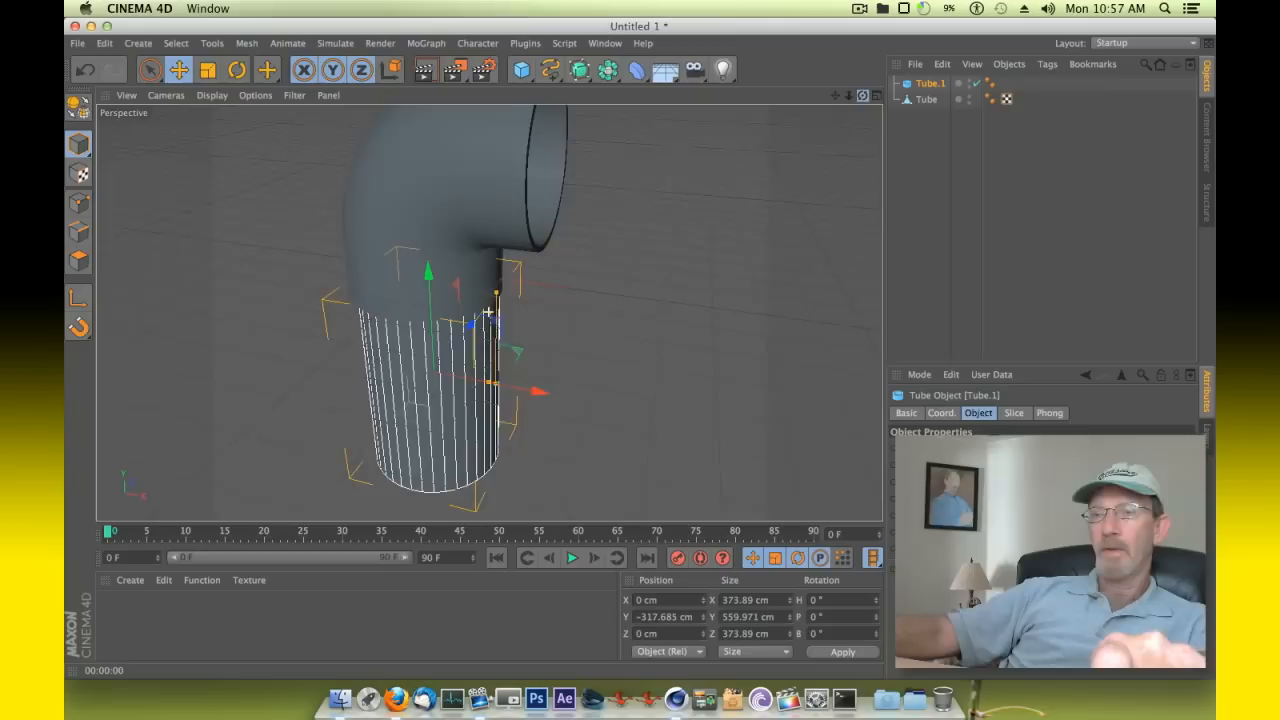
# Duplicate the vertical pipe and move the copy outward along X to about 357 cm.
pyautogui.hotkey('ctrl', 'c')
pyautogui.hotkey('ctrl', 'v')
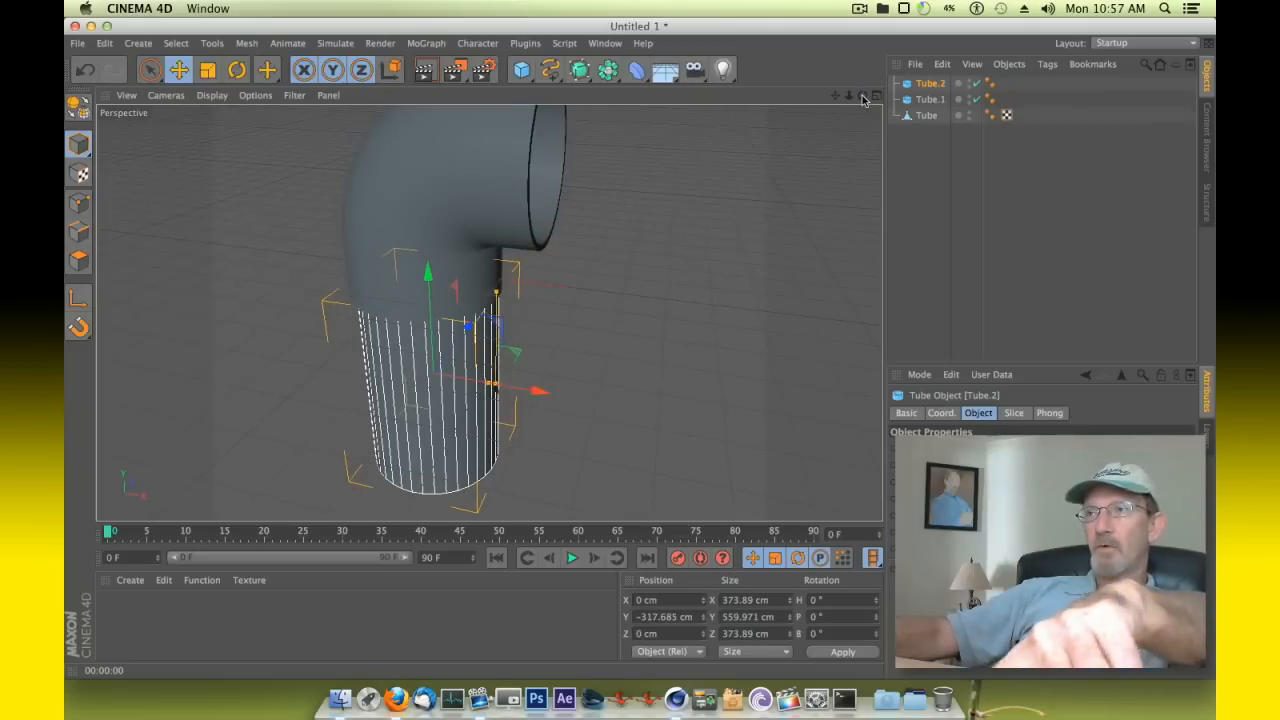
pyautogui.moveTo(537, 391); pyautogui.dragTo(668, 414)
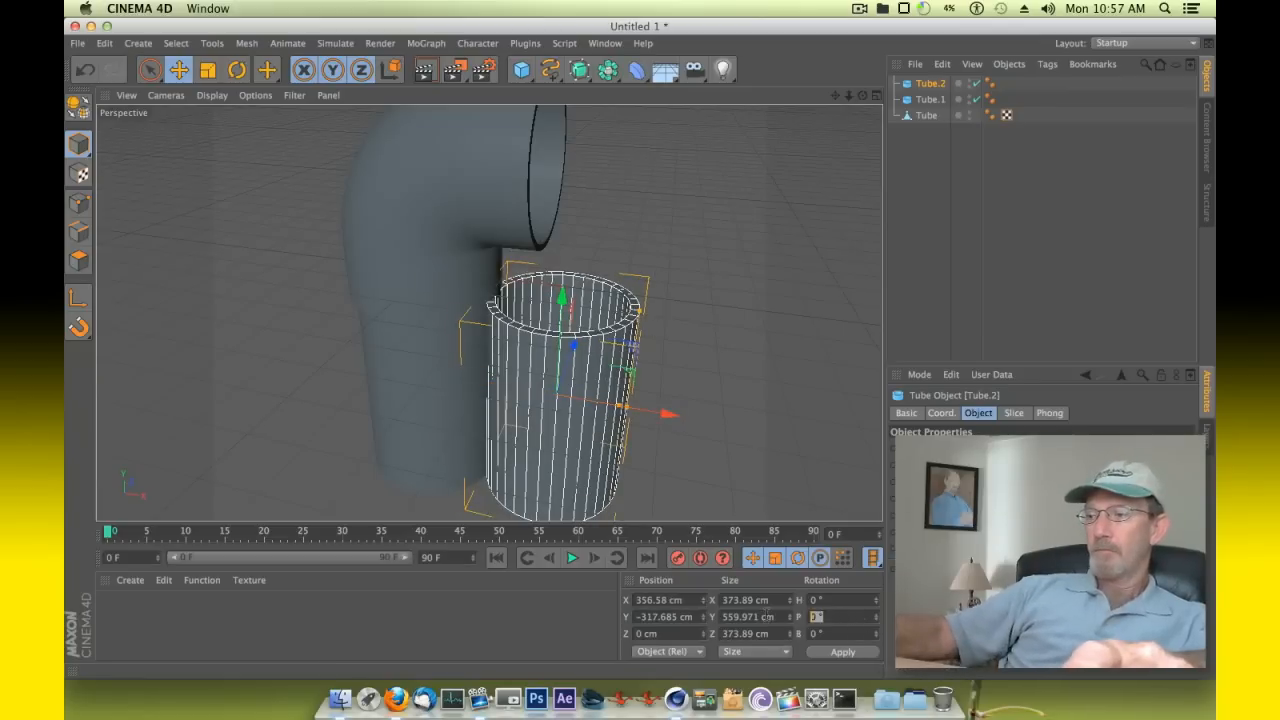
# Set the copied pipe's rotation to 90° pitch and 90° bank so that it lies horizontally.
pyautogui.press('Return')
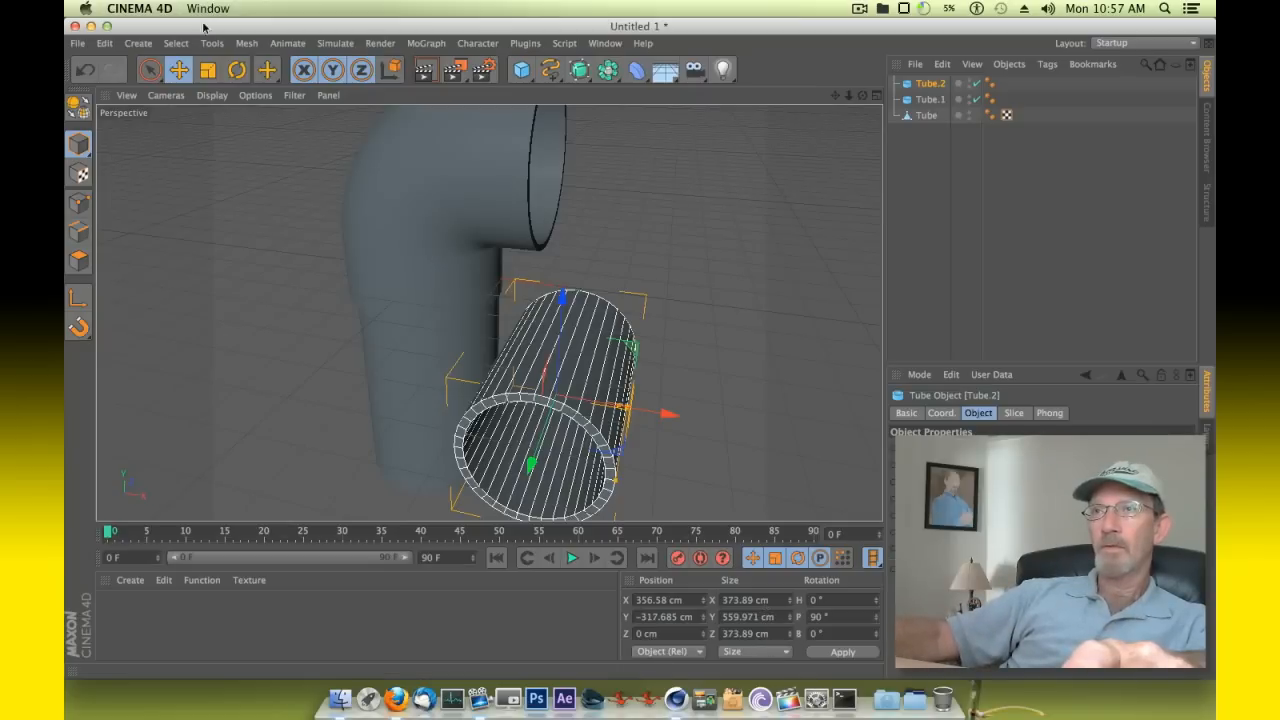
pyautogui.click(236, 70)
pyautogui.moveTo(592, 440); pyautogui.dragTo(612, 440)
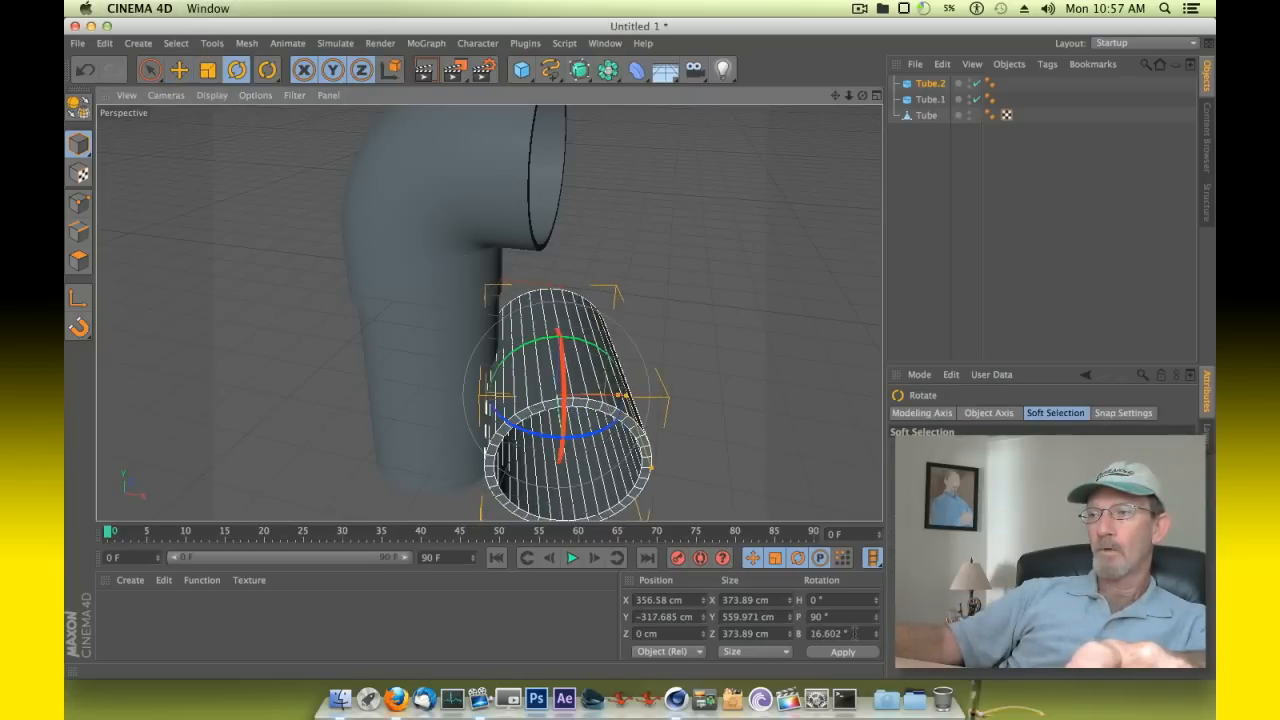
pyautogui.click(853, 633)
pyautogui.write('90')
pyautogui.press('Return')
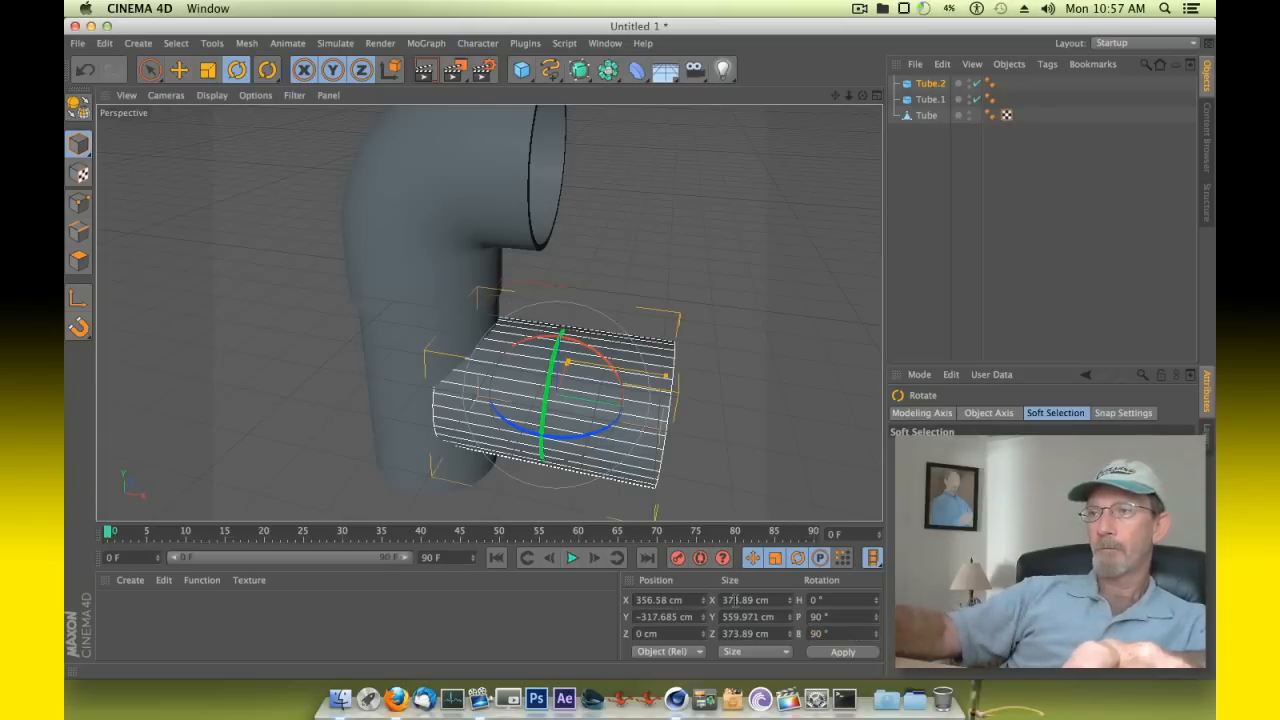
# Move the horizontal pipe into the elbow's side opening, at X about 576 cm and Y about 297 cm.
pyautogui.press('e')
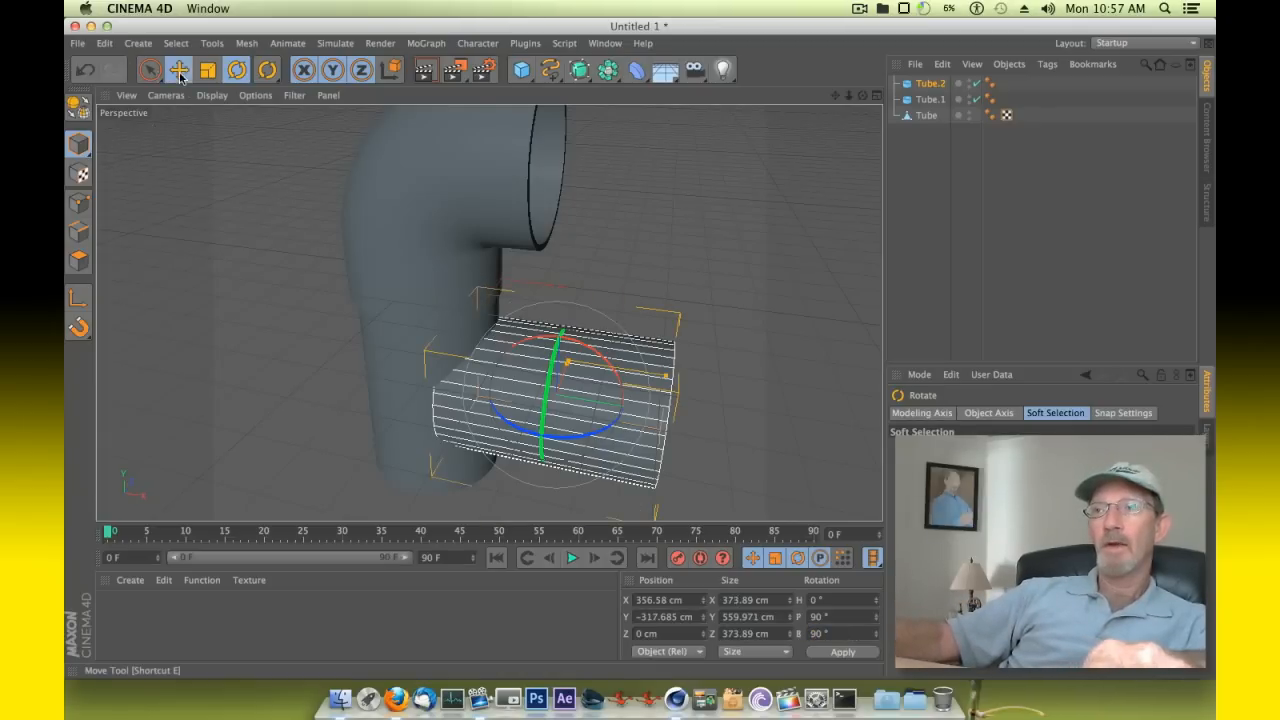
pyautogui.moveTo(561, 295); pyautogui.dragTo(566, 112)
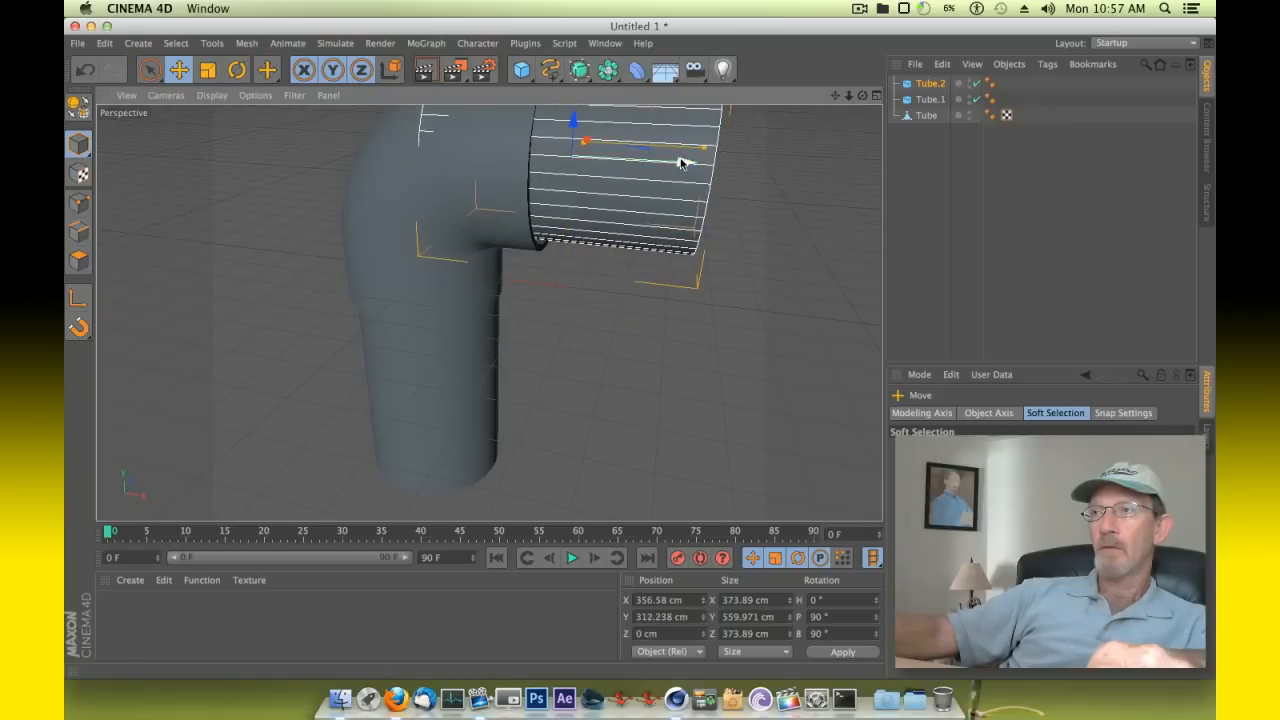
pyautogui.moveTo(686, 163); pyautogui.dragTo(800, 182)
pyautogui.moveTo(838, 98); pyautogui.dragTo(764, 138)
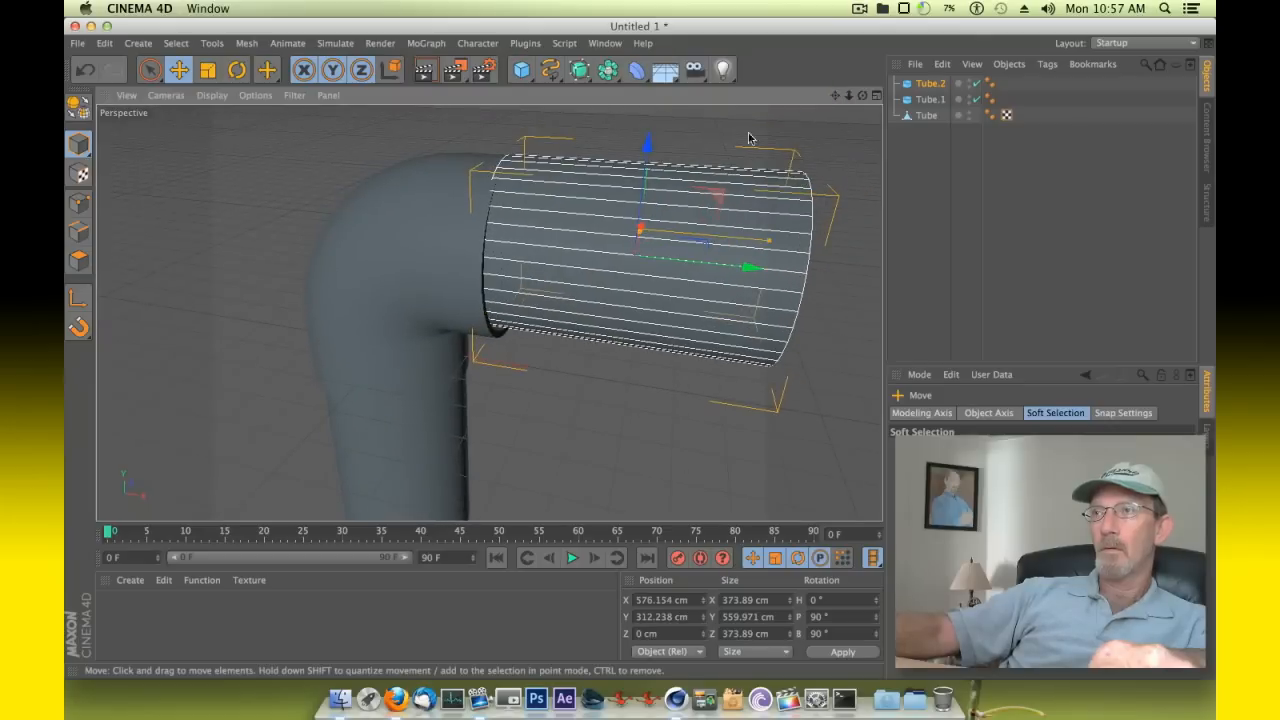
pyautogui.moveTo(657, 148); pyautogui.dragTo(651, 152)
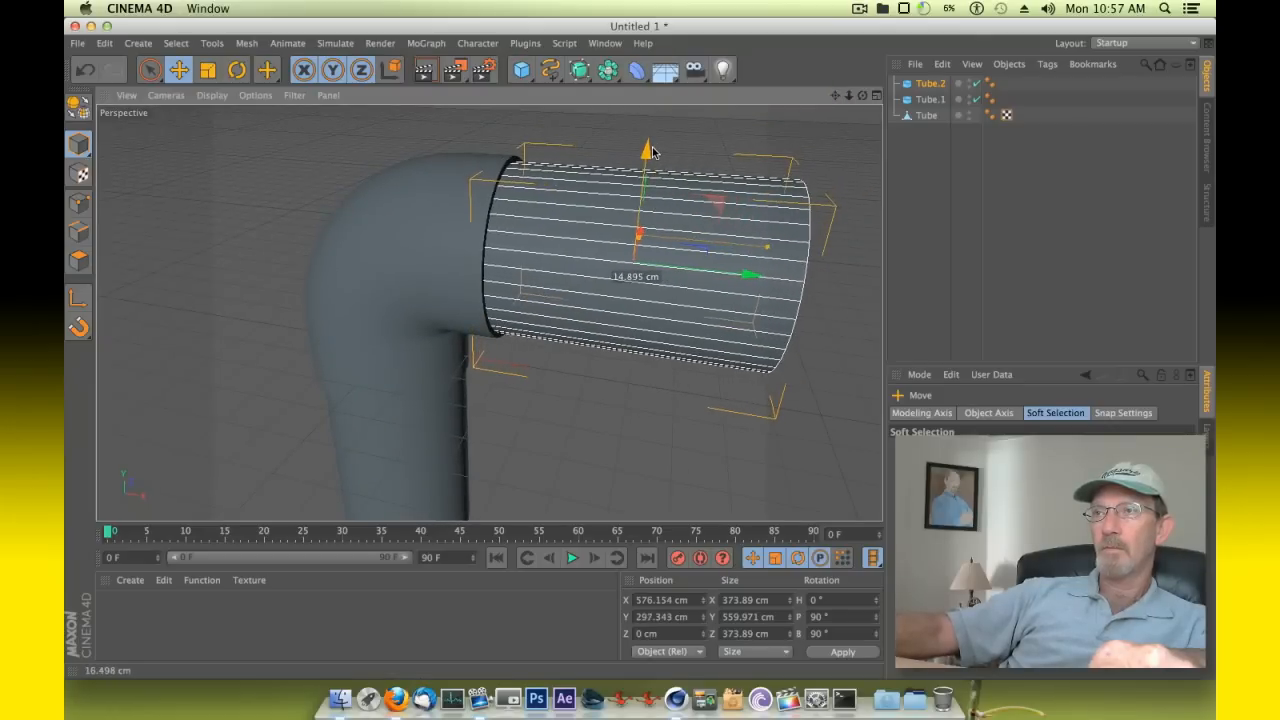
# Render the perspective view, and inspect the joined pipes from further away with nothing selected.
pyautogui.moveTo(862, 96); pyautogui.dragTo(827, 93)
pyautogui.click(430, 70)
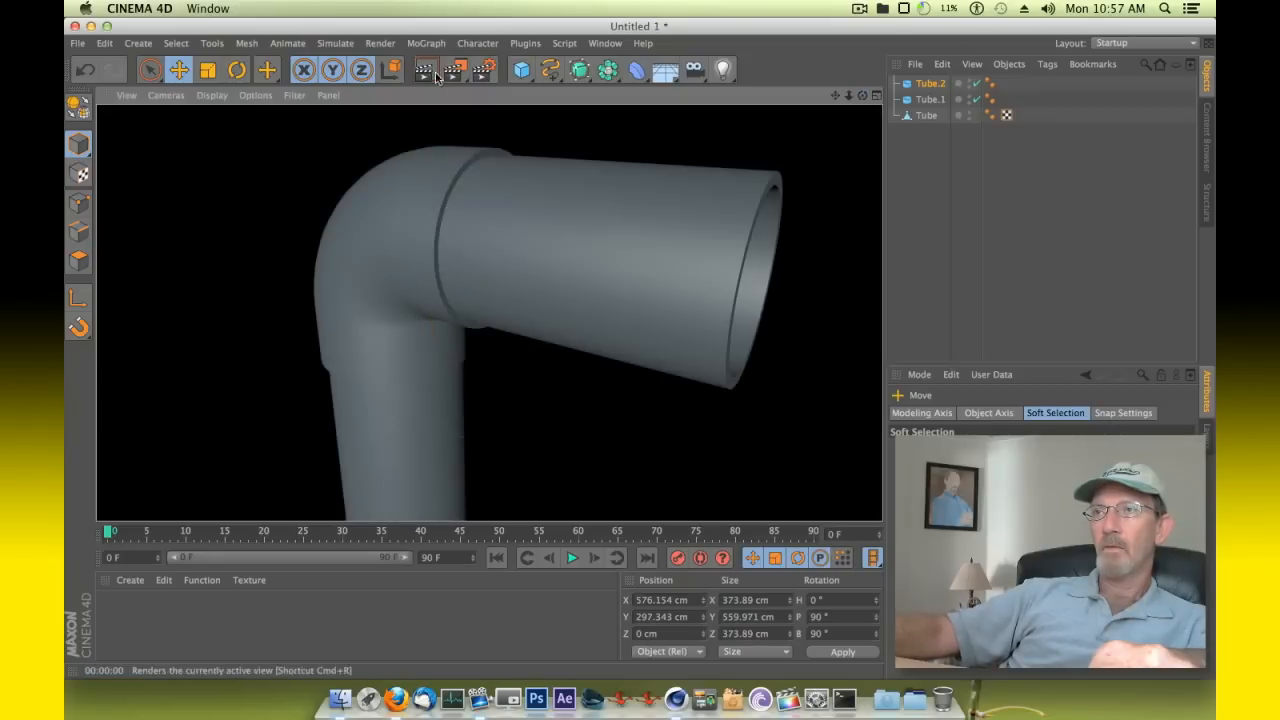
pyautogui.scroll(-5, 660, 325)
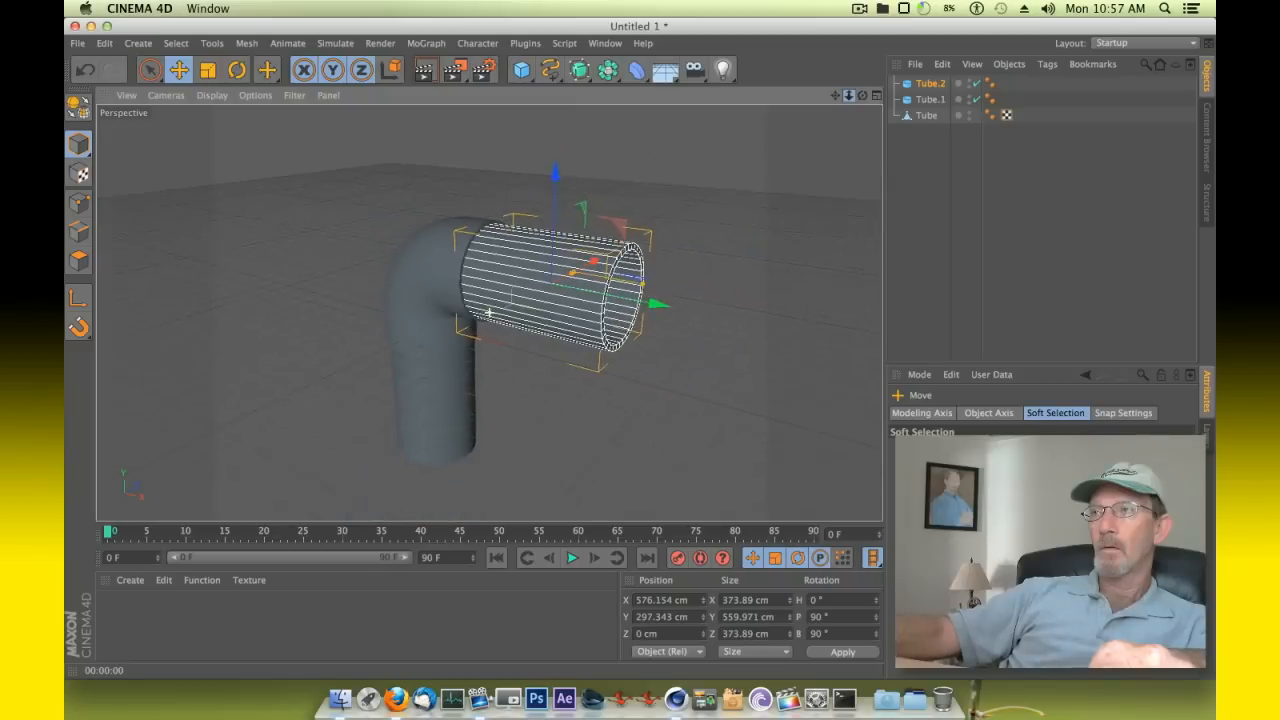
pyautogui.moveTo(864, 94); pyautogui.dragTo(840, 157)
pyautogui.click(842, 155)
pyautogui.moveTo(864, 97)
pyautogui.mouseDown()
pyautogui.moveTo(911, 102)
pyautogui.moveTo(850, 98)
pyautogui.moveTo(863, 97)
pyautogui.mouseUp()
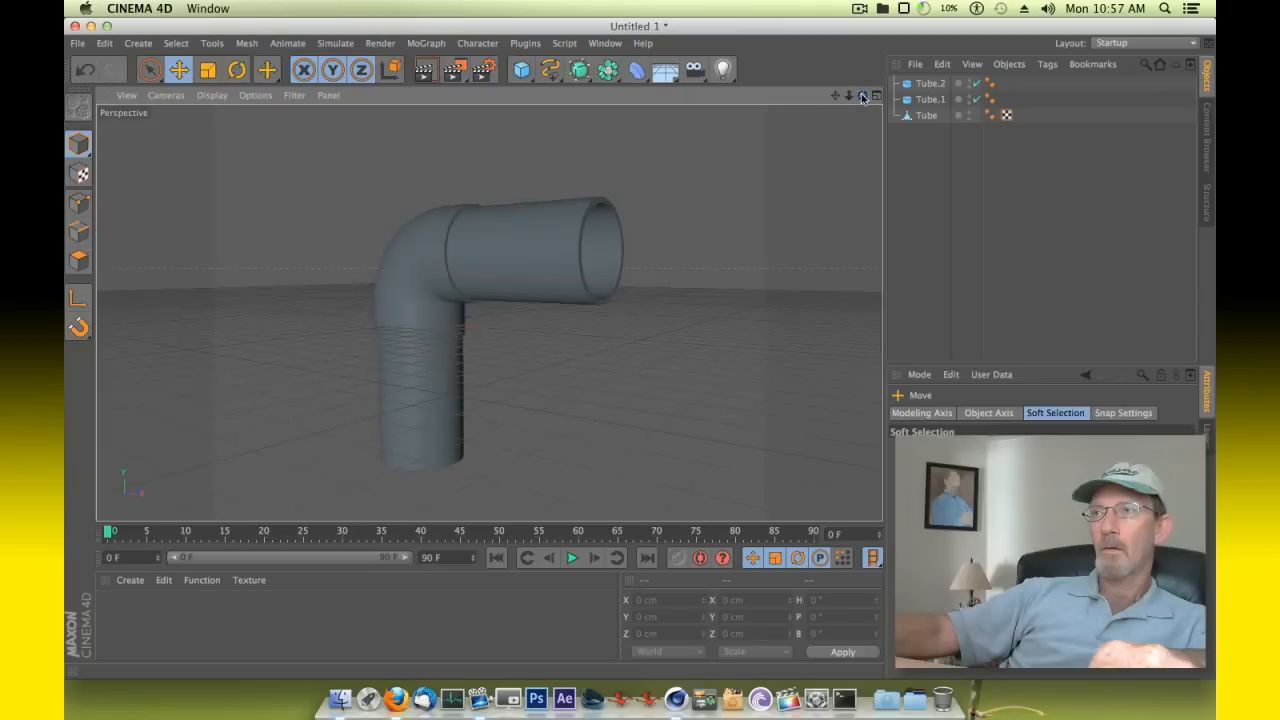
# Select the elbow and both pipes and raise them together along Y to about 465 cm.
pyautogui.click(929, 83)
pyautogui.keyDown('shift'); pyautogui.click(927, 115); pyautogui.keyUp('shift')
pyautogui.moveTo(472, 218); pyautogui.dragTo(472, 115)
# Render the complete pipe assembly from two different angles, and minimize the program window.
pyautogui.keyDown('alt'); pyautogui.moveTo(650, 341); pyautogui.dragTo(489, 313); pyautogui.keyUp('alt')
pyautogui.keyDown('alt'); pyautogui.moveTo(489, 313); pyautogui.dragTo(512, 313, button='right'); pyautogui.keyUp('alt')
pyautogui.keyDown('alt'); pyautogui.moveTo(489, 313); pyautogui.dragTo(489, 366, button='middle'); pyautogui.keyUp('alt')
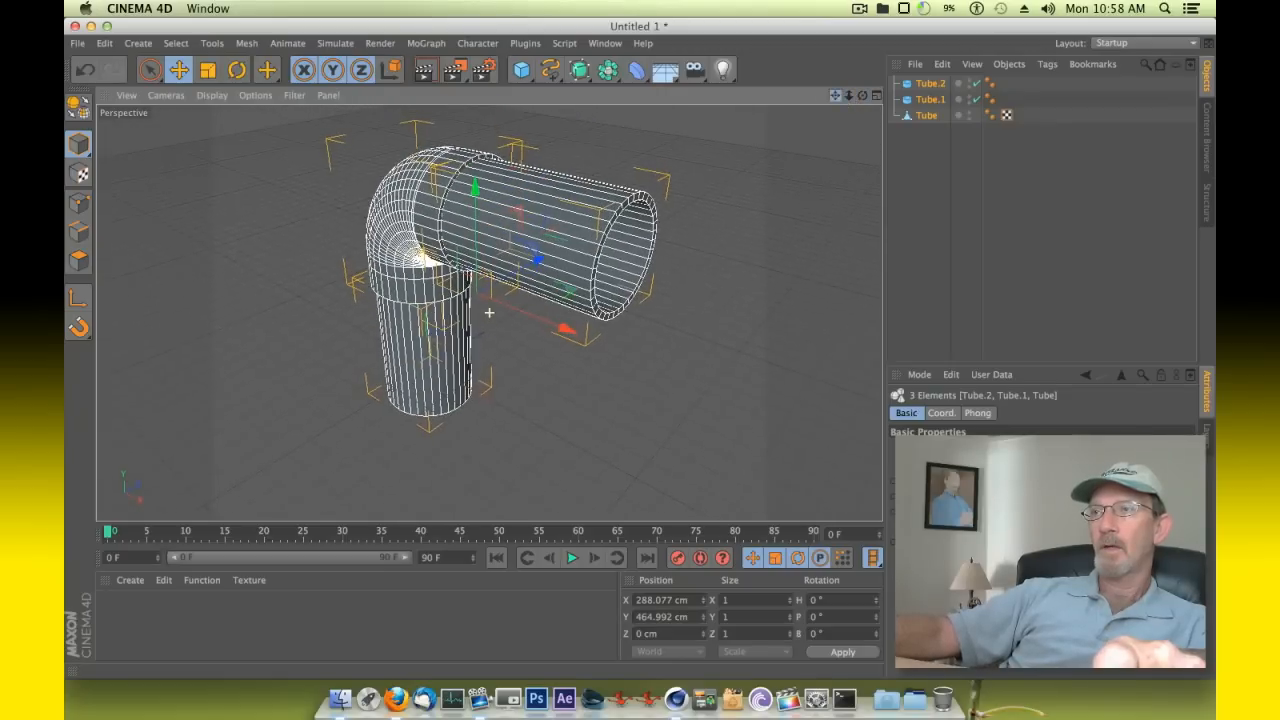
pyautogui.click(427, 76)
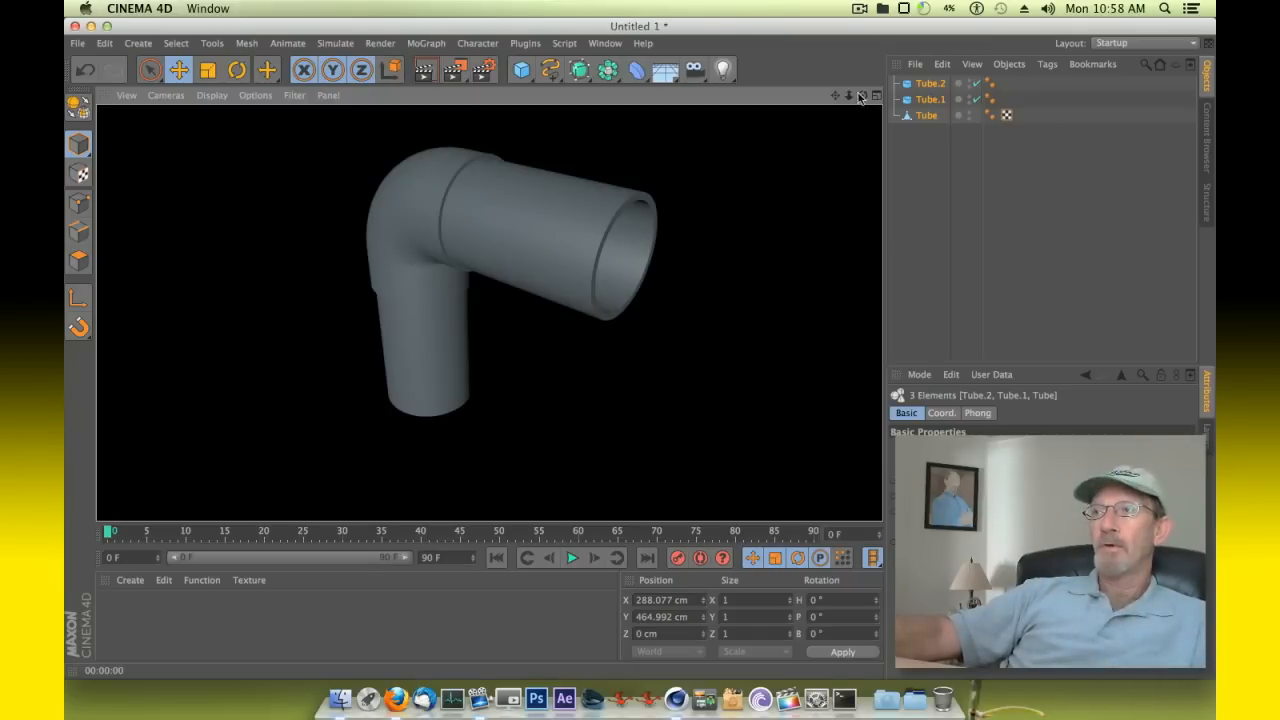
pyautogui.moveTo(862, 97); pyautogui.dragTo(489, 312)
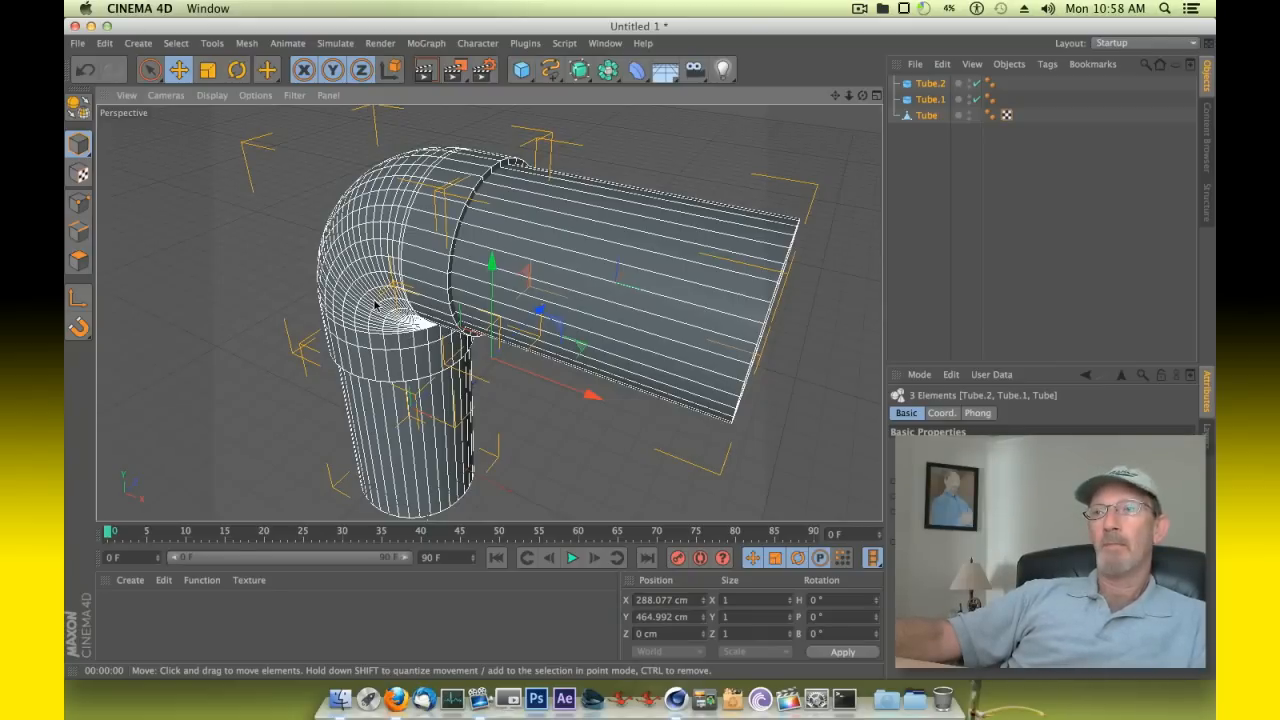
pyautogui.click(424, 72)
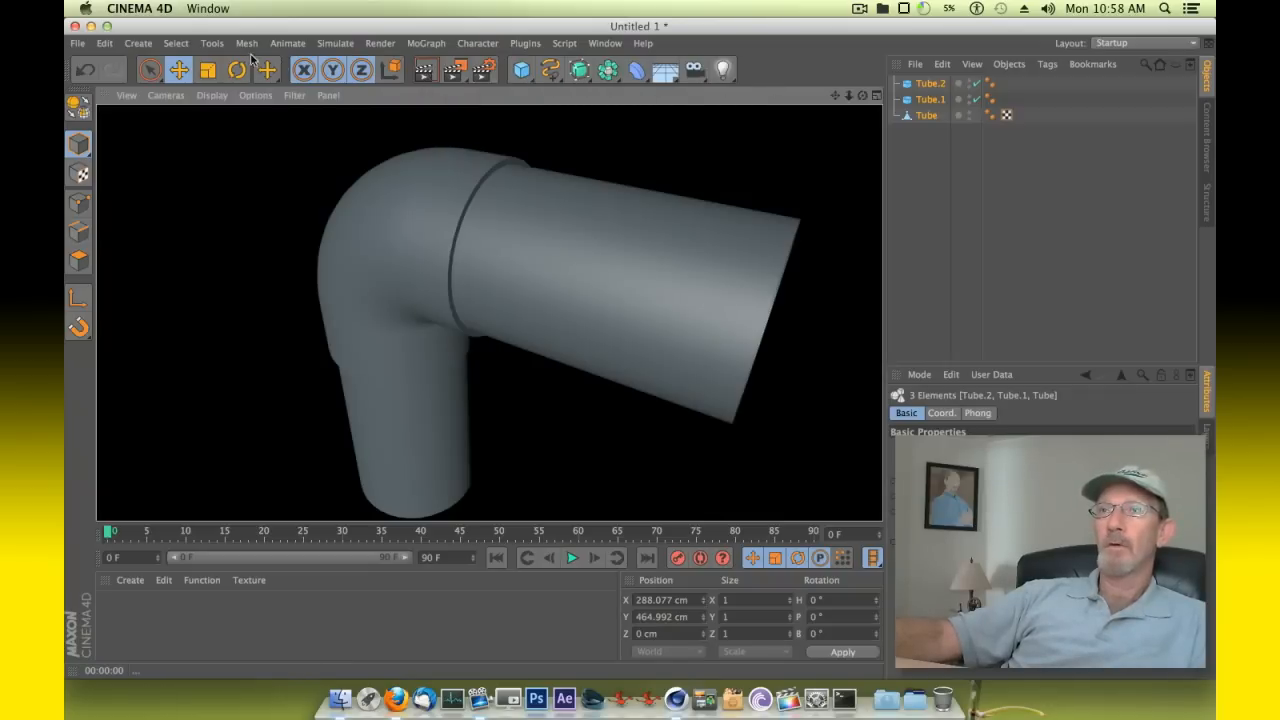
pyautogui.click(90, 26)
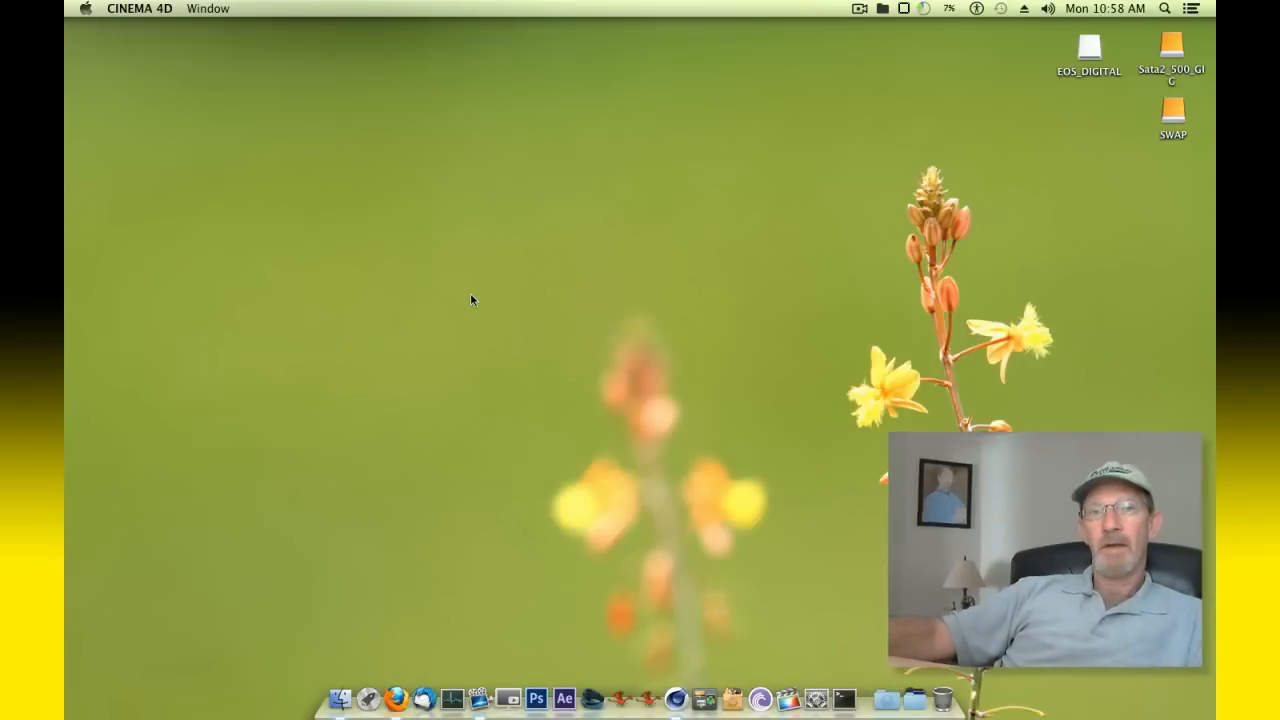